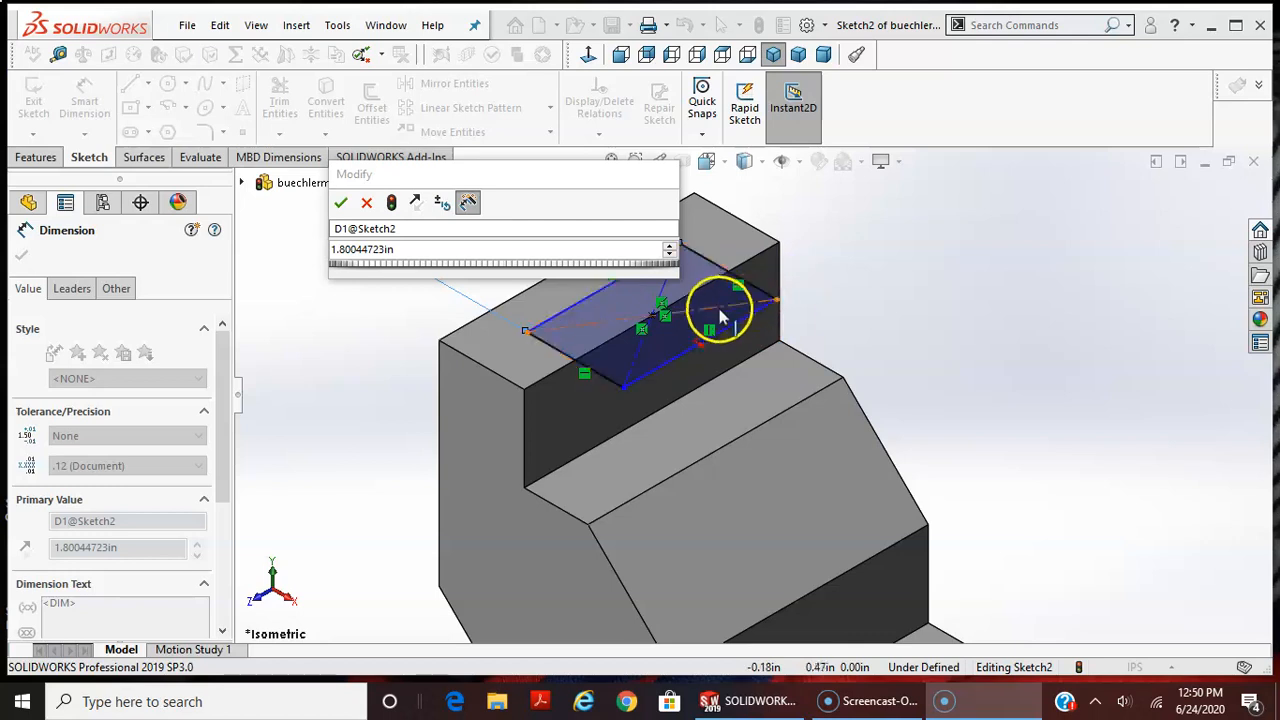
# Dimension the center rectangle on the block's top face to 1.5 in long and .25*2 in wide
pyautogui.moveTo(620, 185); pyautogui.dragTo(1146, 155)
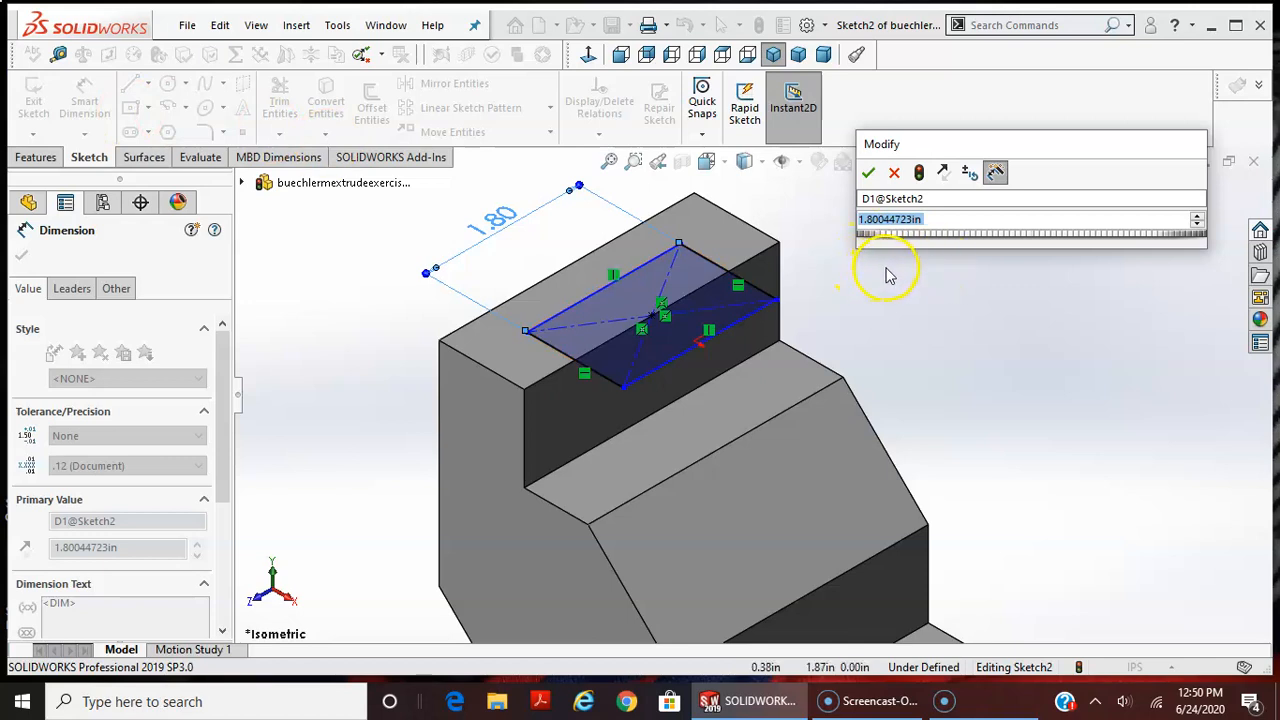
pyautogui.write('1.5')
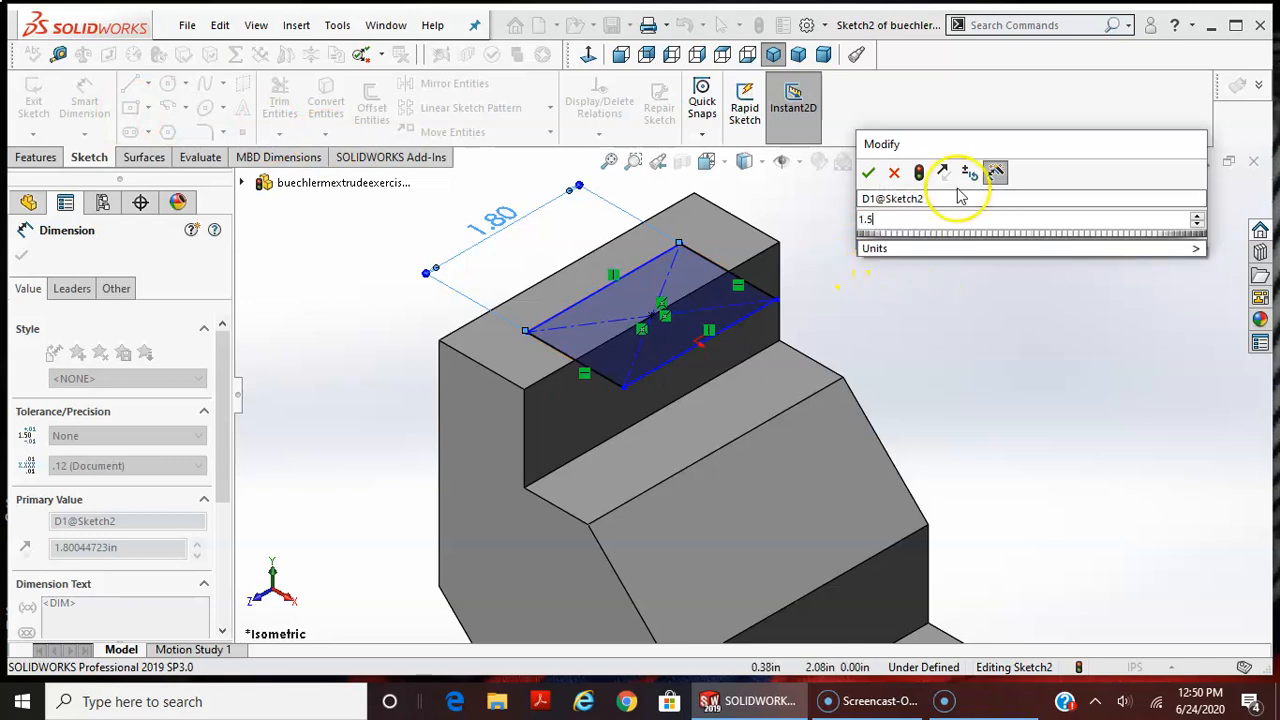
pyautogui.press('Return')
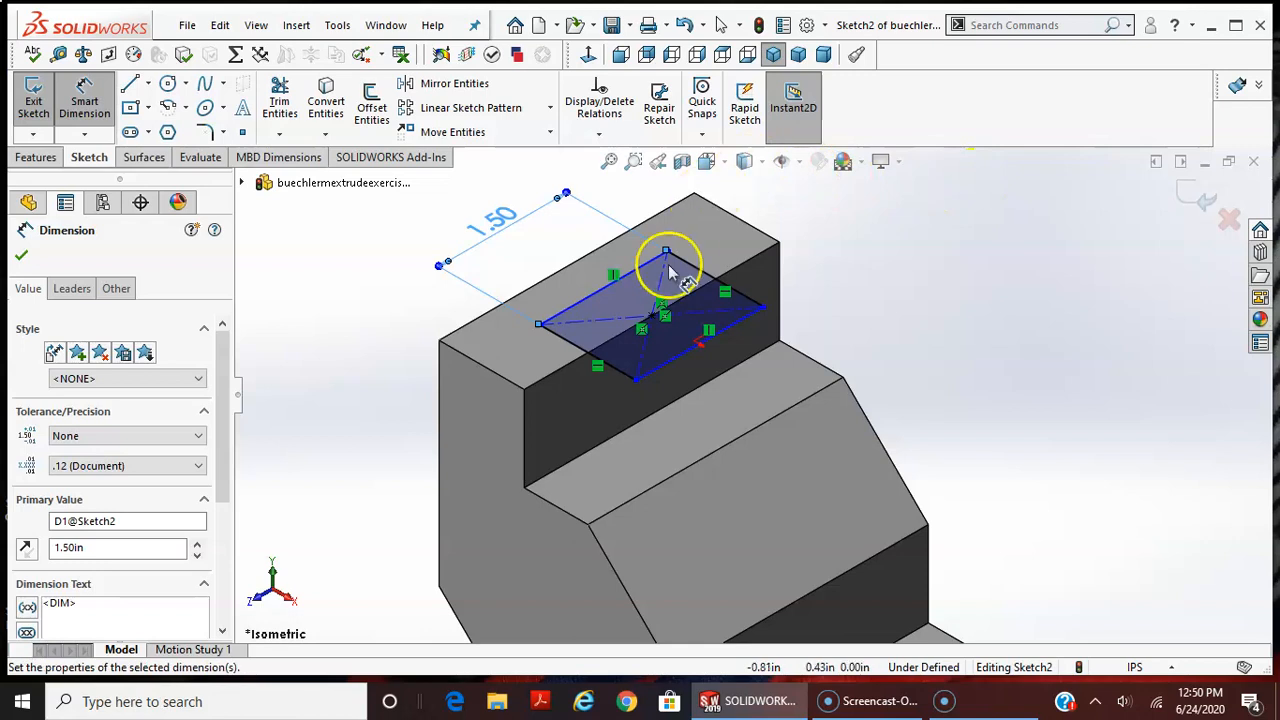
pyautogui.click(700, 270)
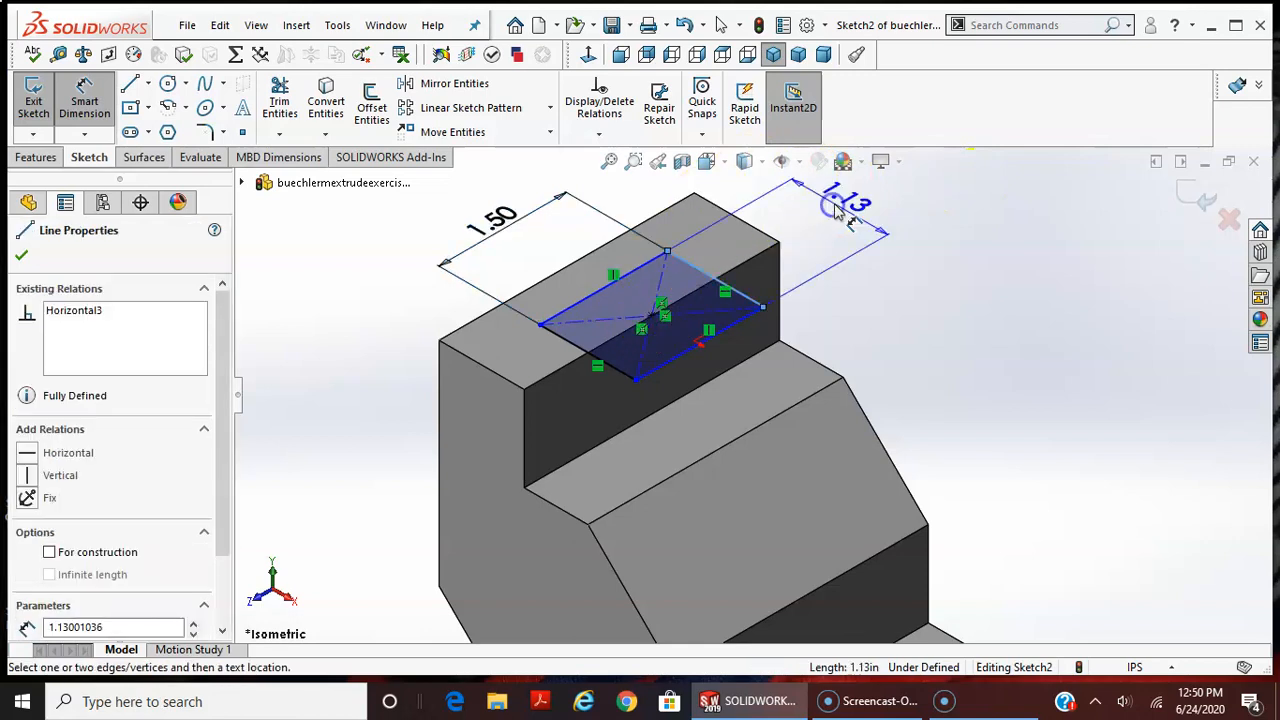
pyautogui.click(1018, 193)
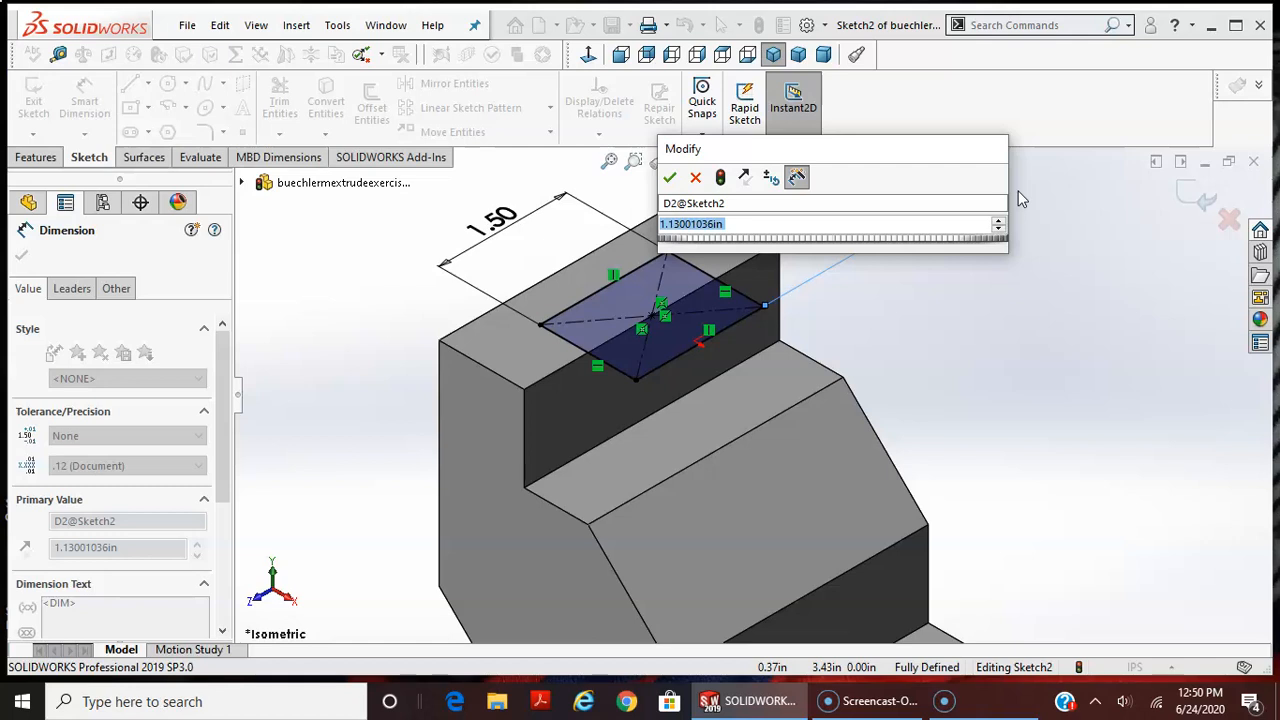
pyautogui.write('.25*2')
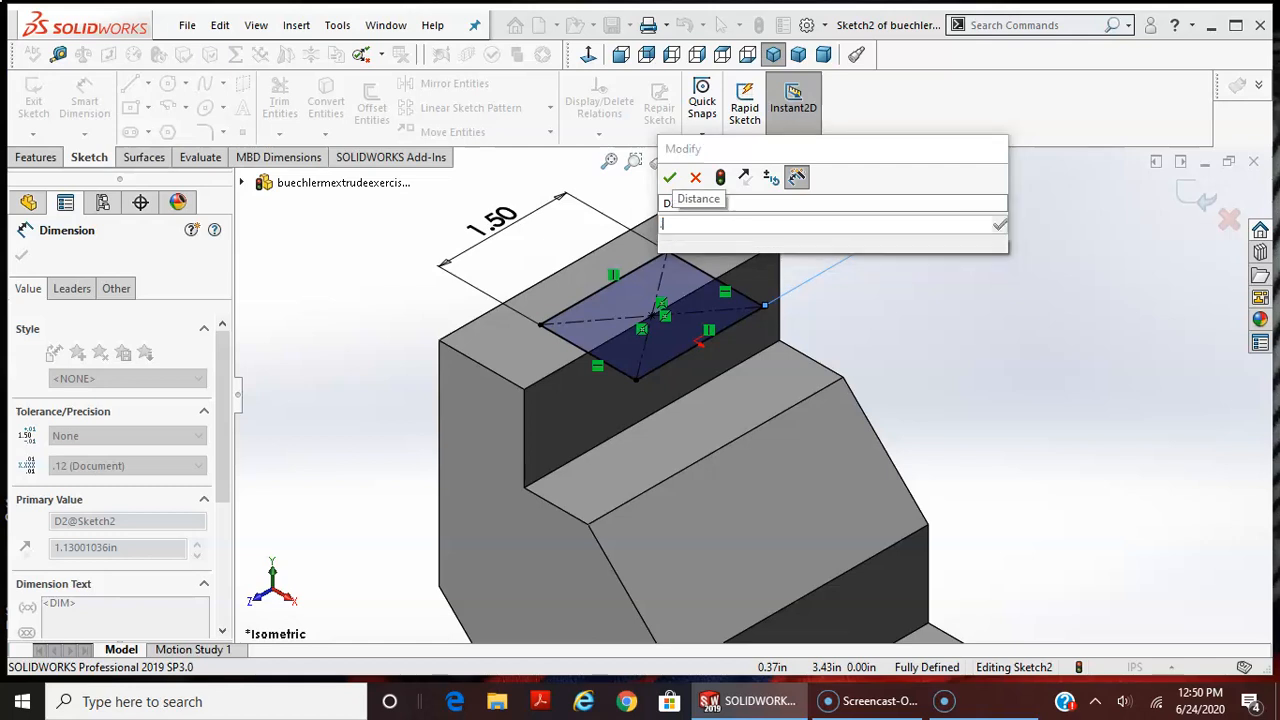
pyautogui.press('Return')
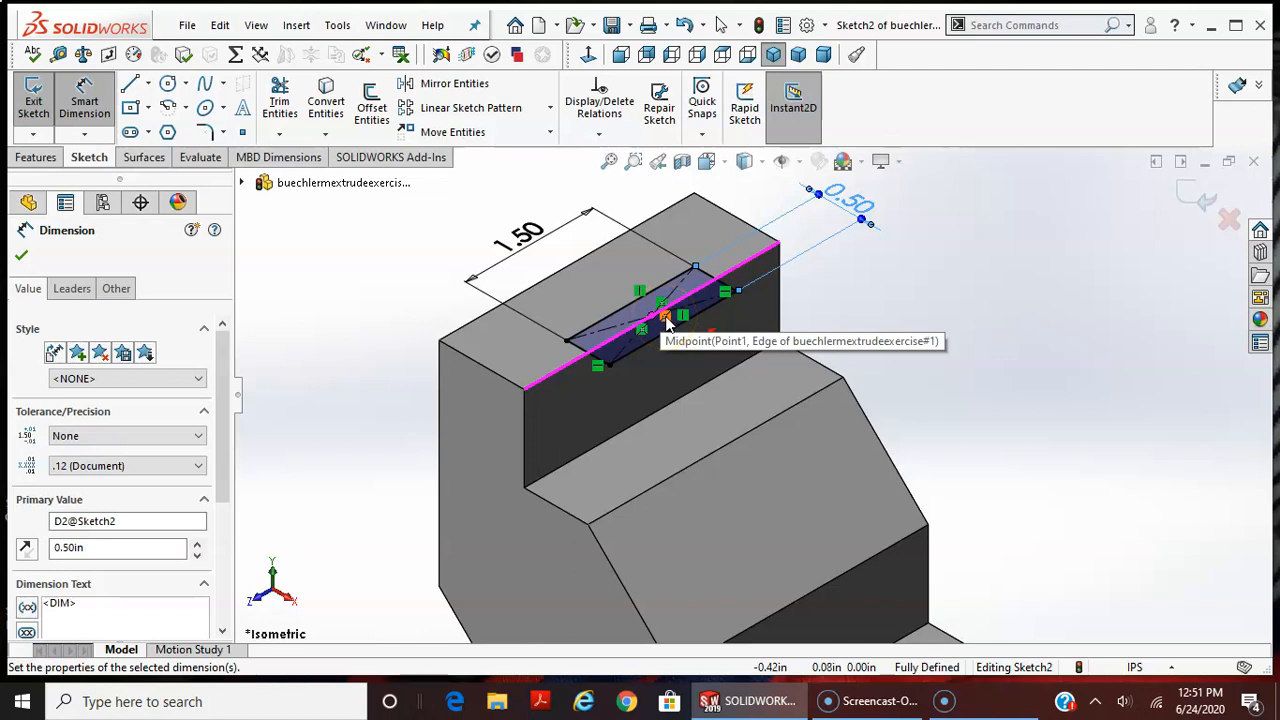
# Extrude-cut the dimensioned rectangle using Up To Surface, ending at the flat step face just below the top
pyautogui.click(36, 158)
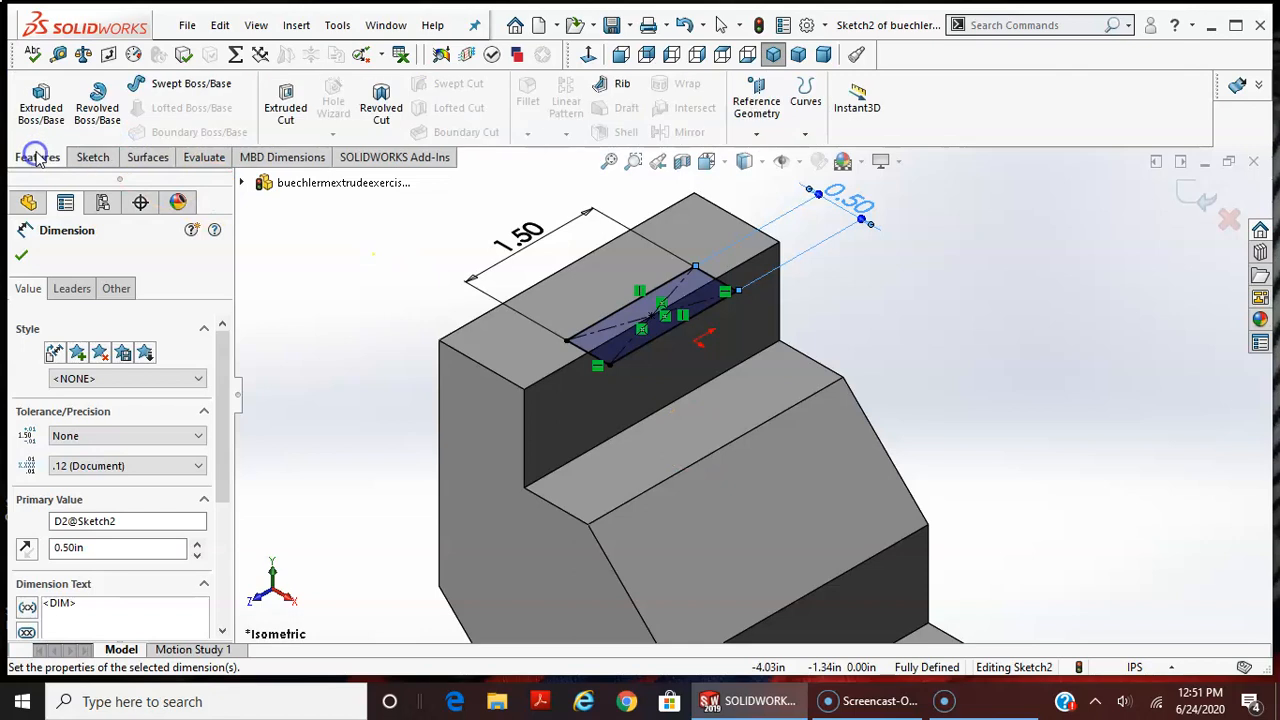
pyautogui.click(290, 98)
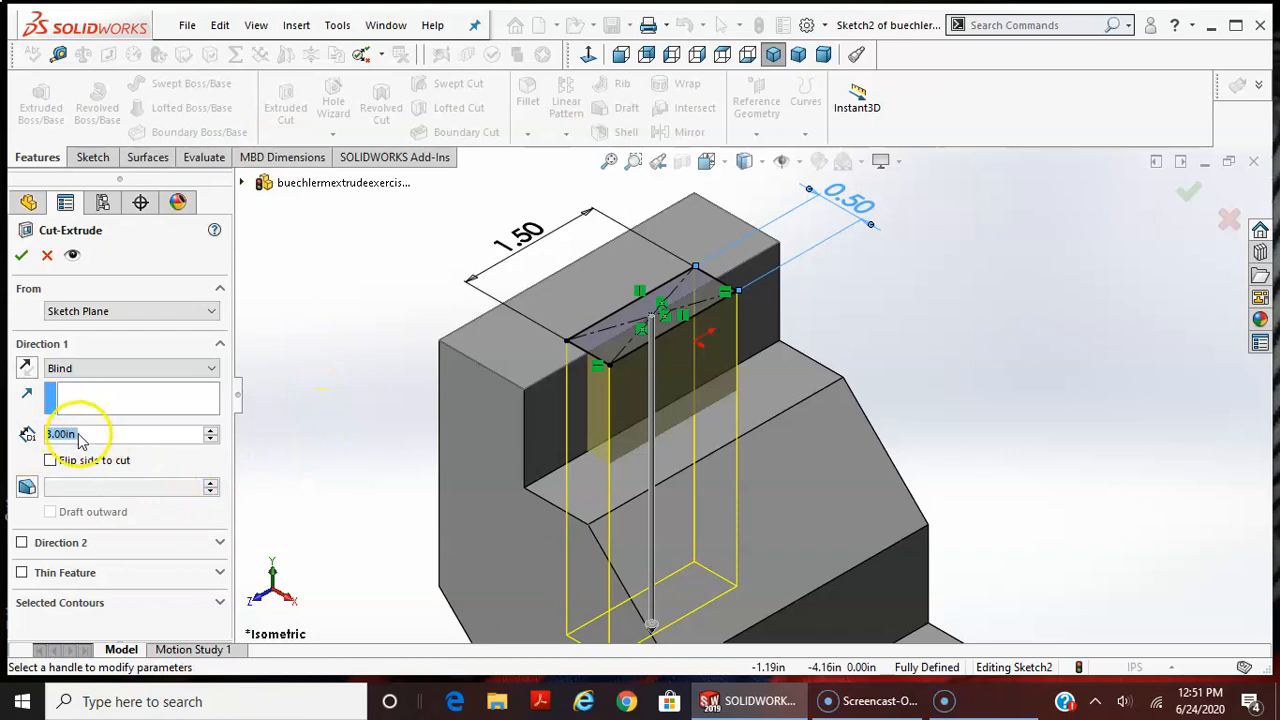
pyautogui.click(95, 368)
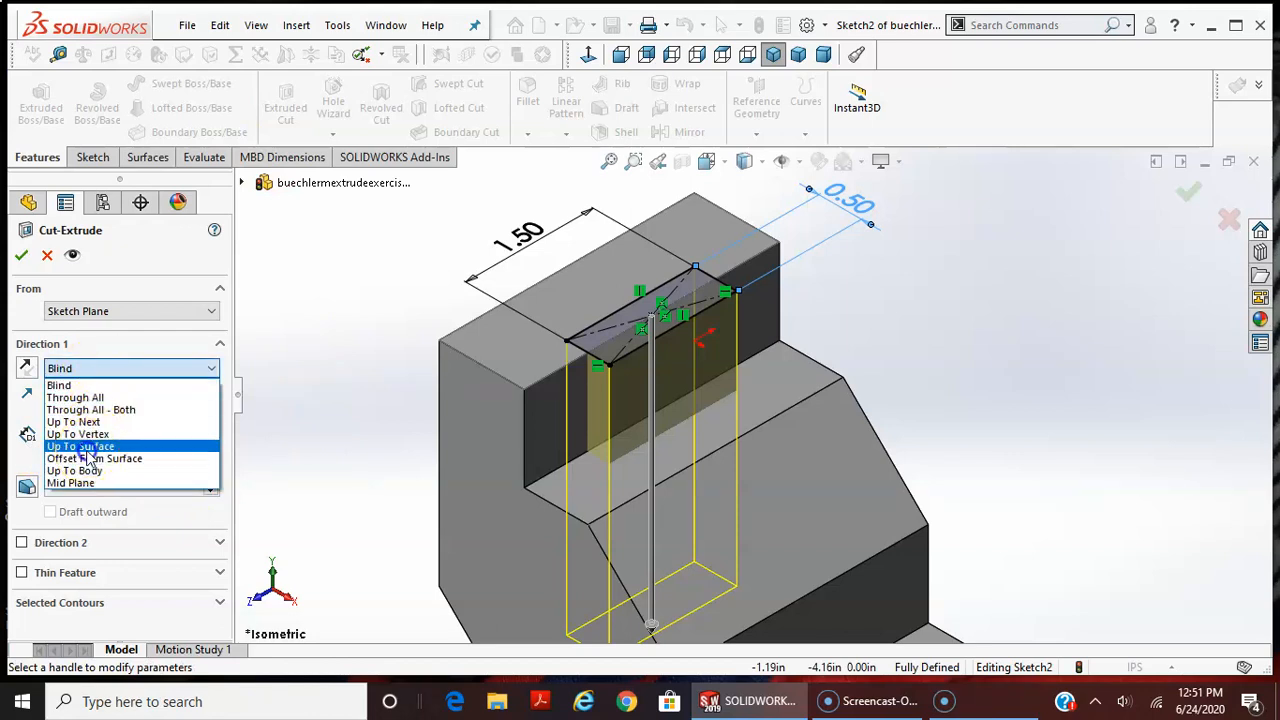
pyautogui.click(80, 446)
pyautogui.click(608, 485)
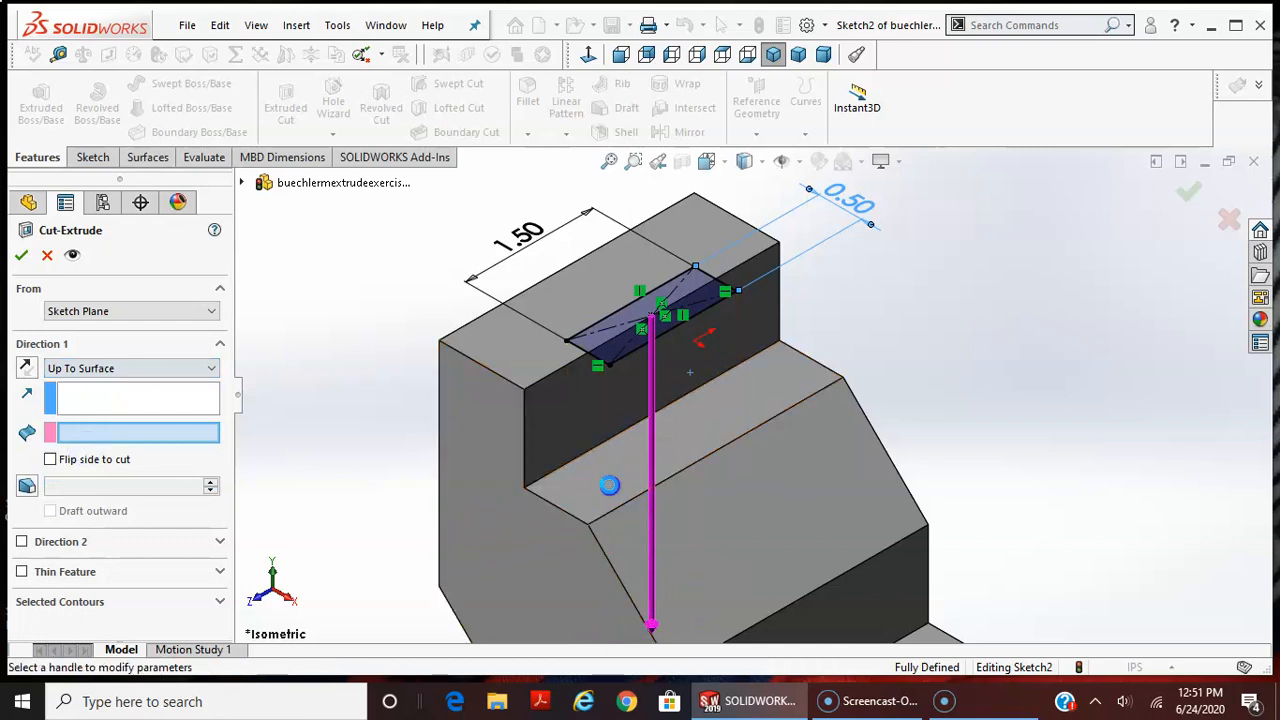
pyautogui.click(24, 256)
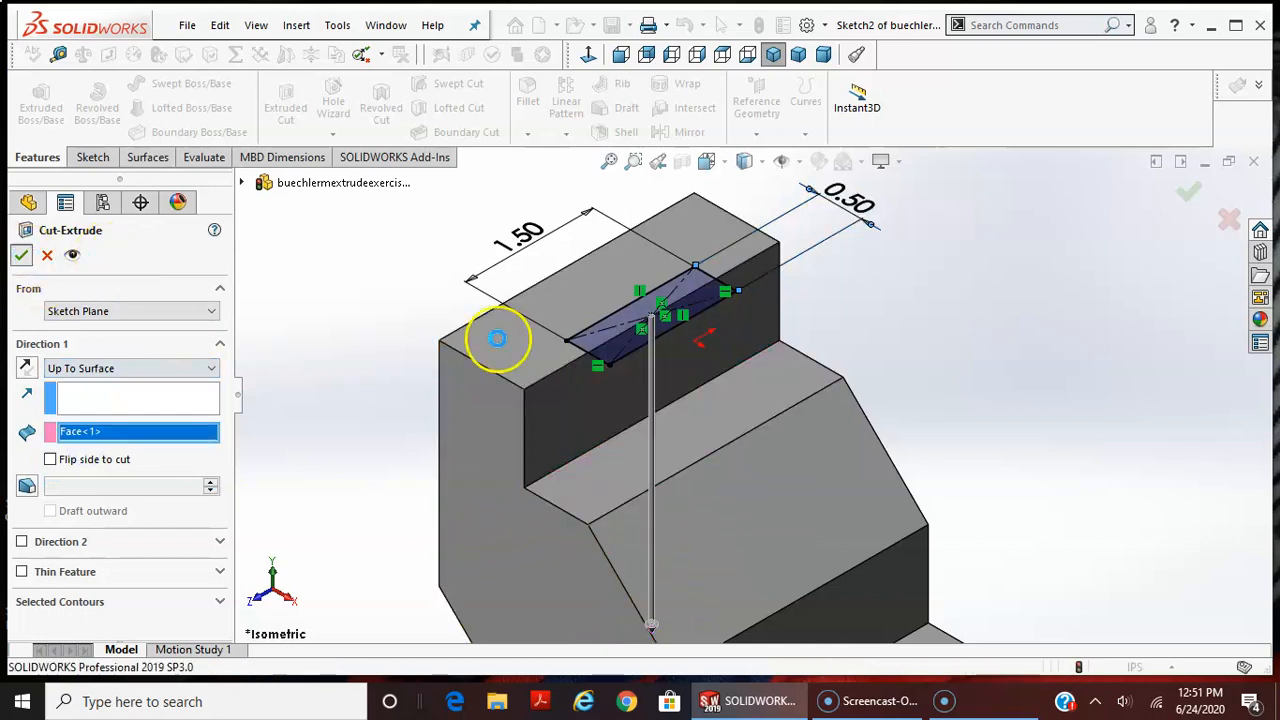
# Start a new sketch on the top face of the lowest step
pyautogui.scroll(3, 912, 478)
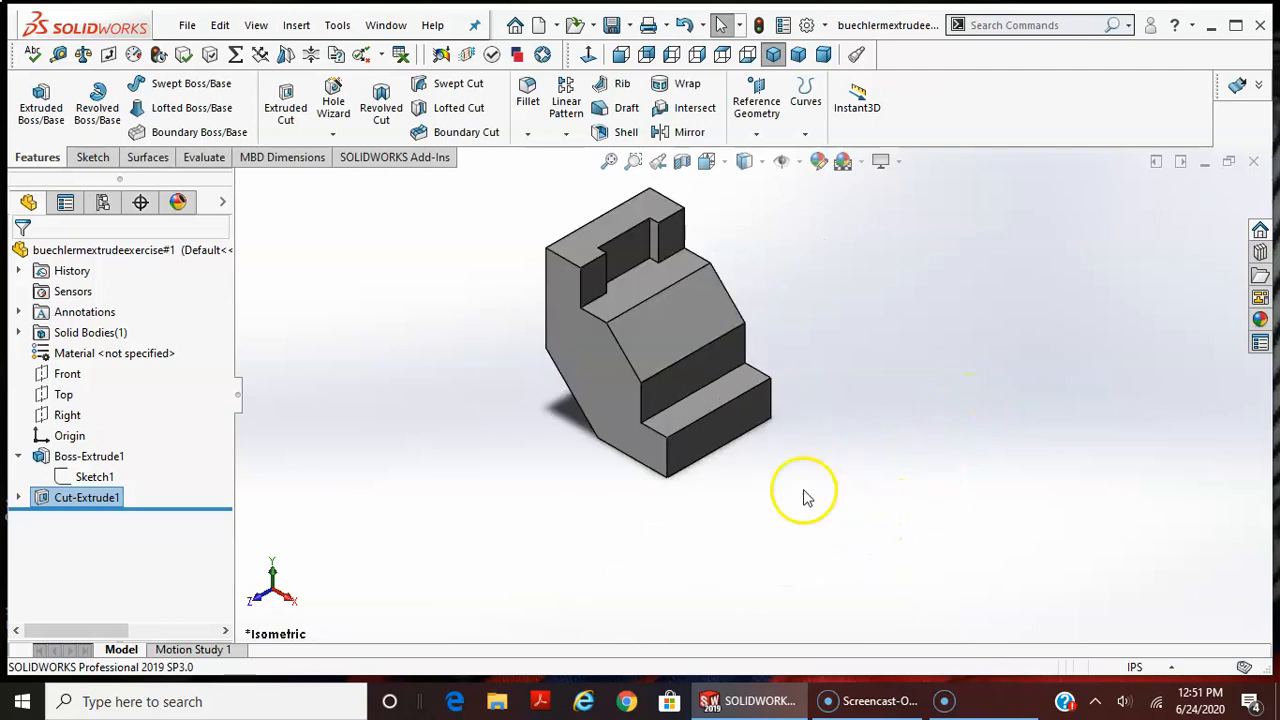
pyautogui.scroll(-5, 689, 342)
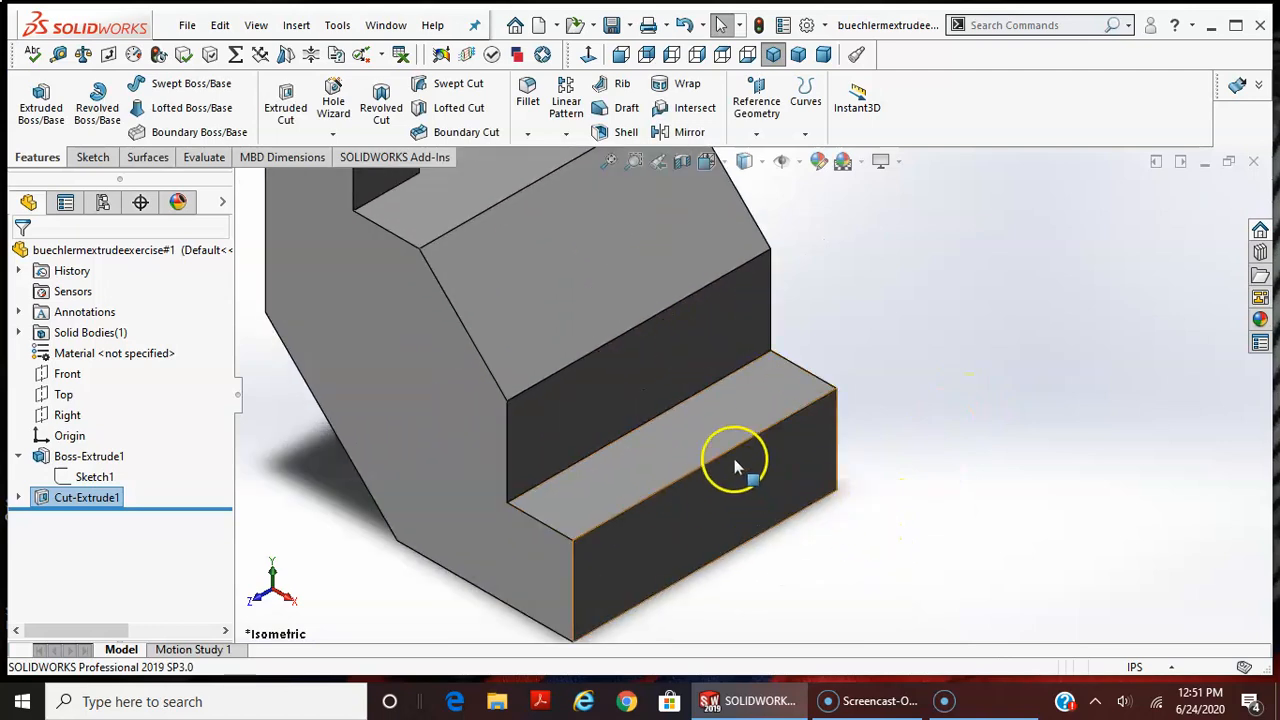
pyautogui.click(88, 158)
pyautogui.click(33, 100)
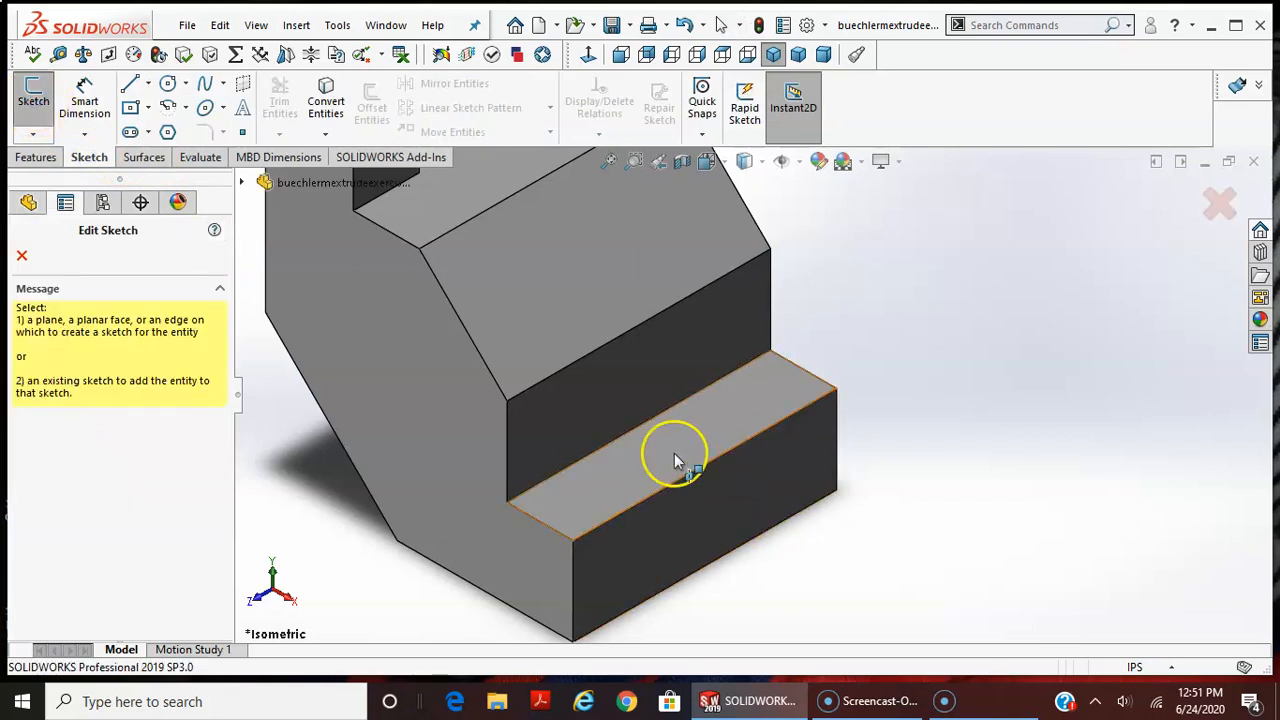
pyautogui.click(606, 474)
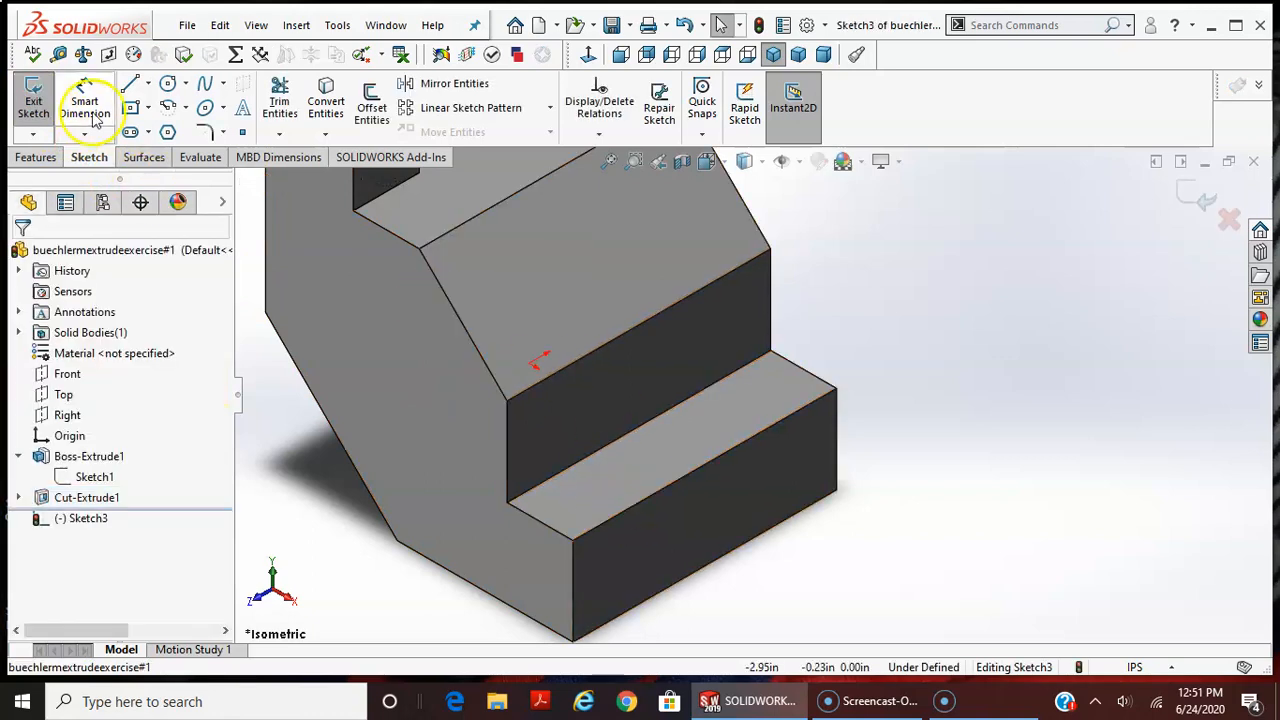
# Sketch a closed rectangle of lines about 0.50 by 1.49 in, with one long side on the lowest step's front edge
pyautogui.click(130, 84)
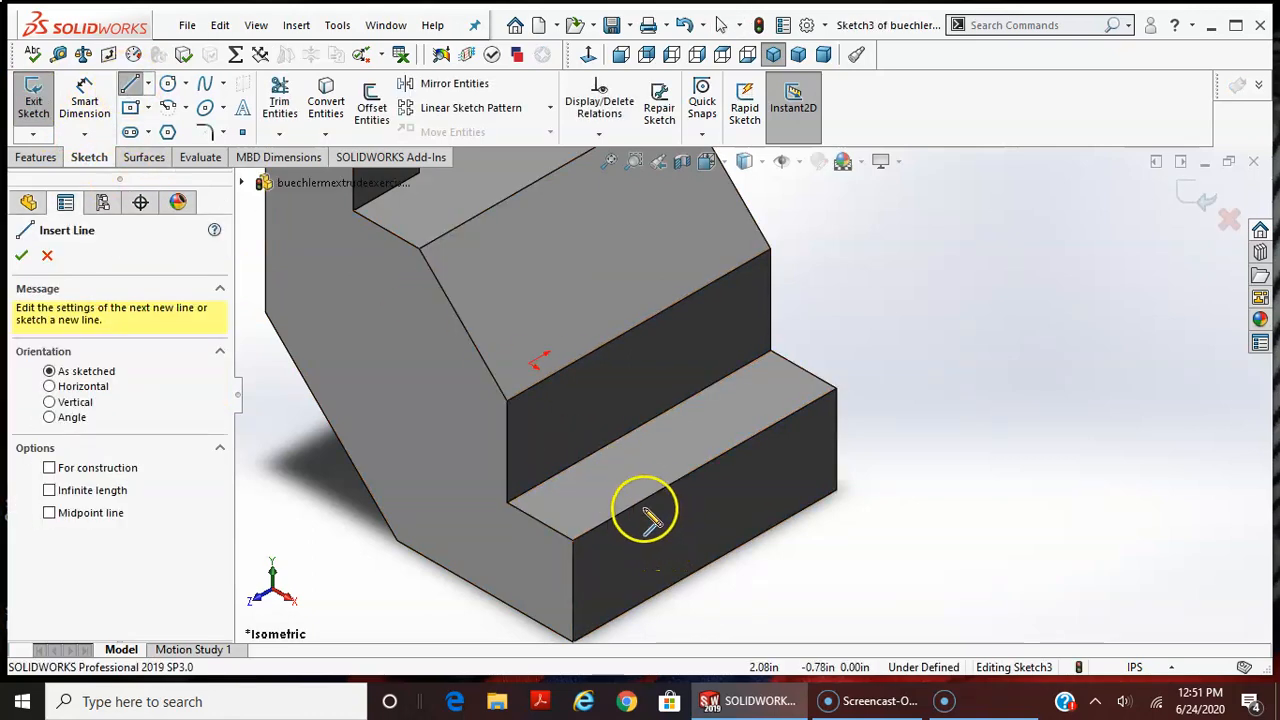
pyautogui.click(635, 504)
pyautogui.click(594, 484)
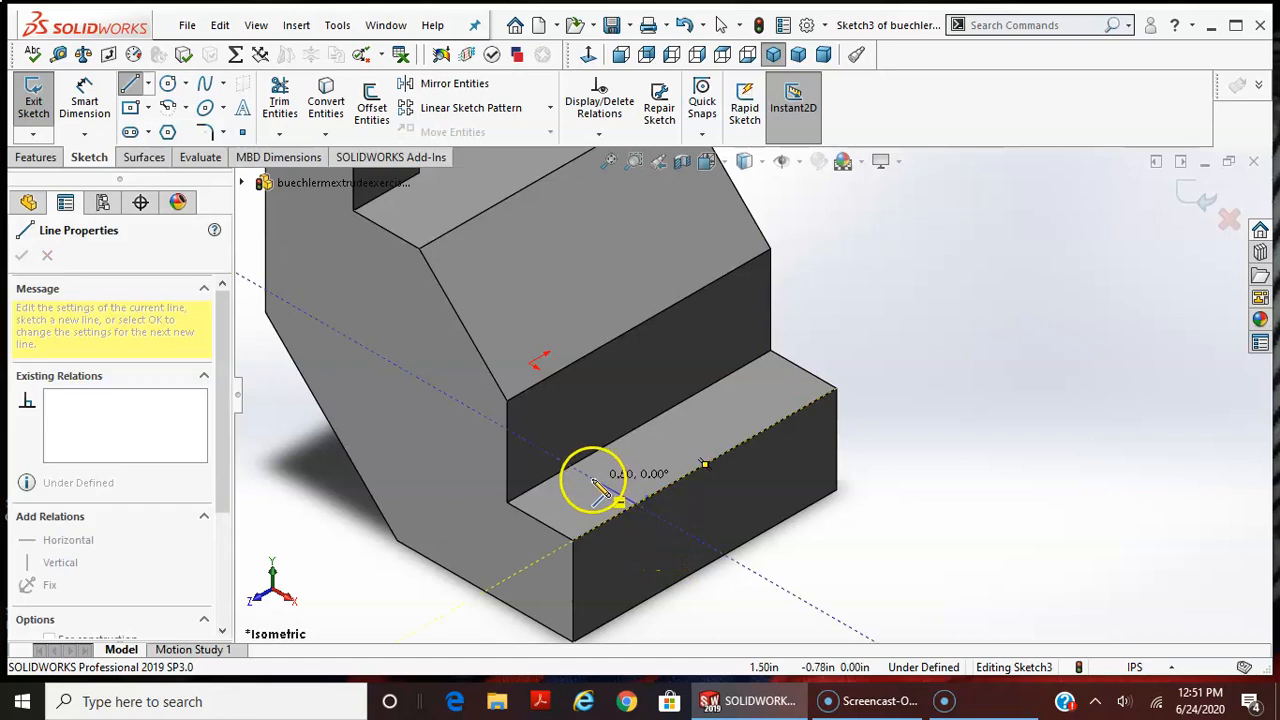
pyautogui.click(722, 402)
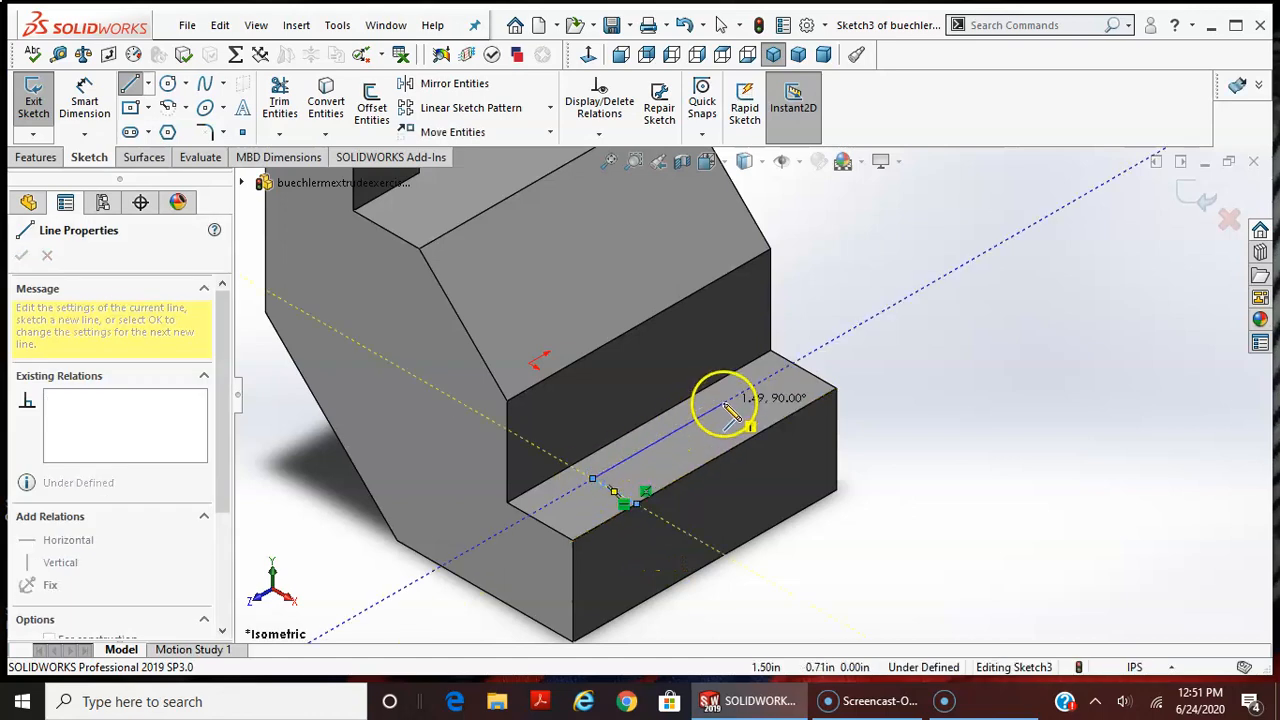
pyautogui.click(767, 429)
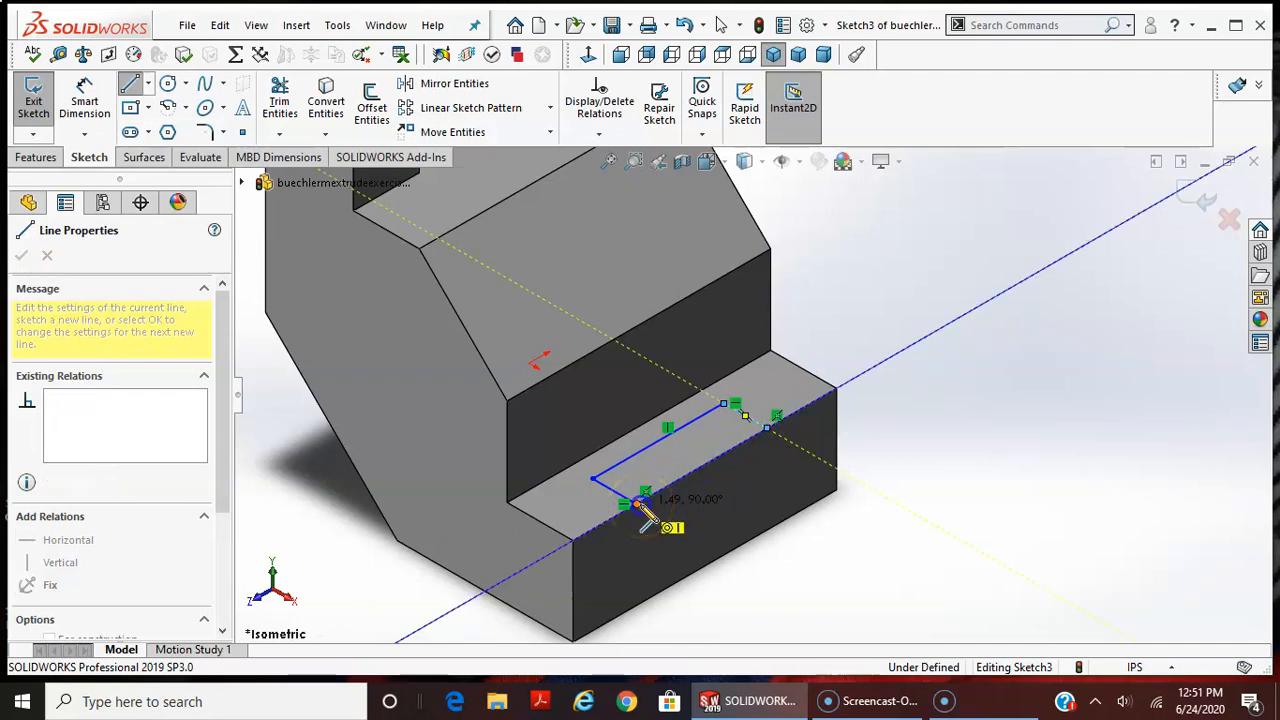
pyautogui.click(628, 503)
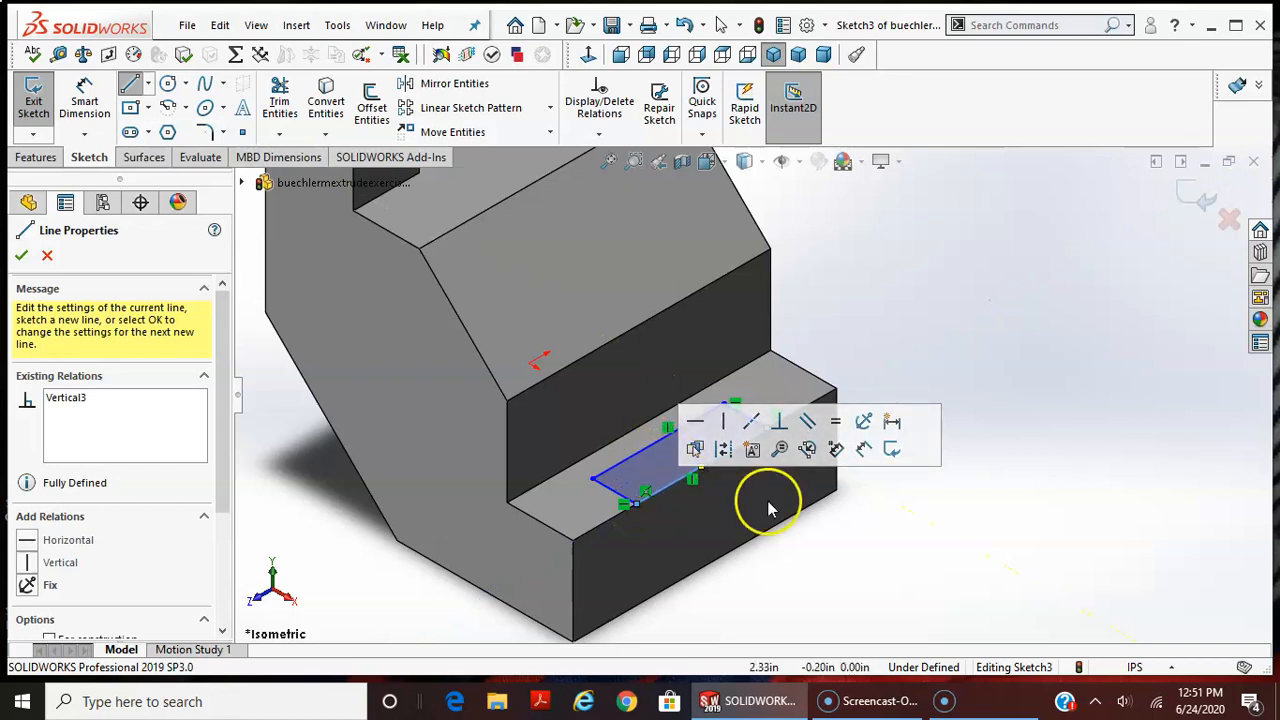
pyautogui.press('Escape')
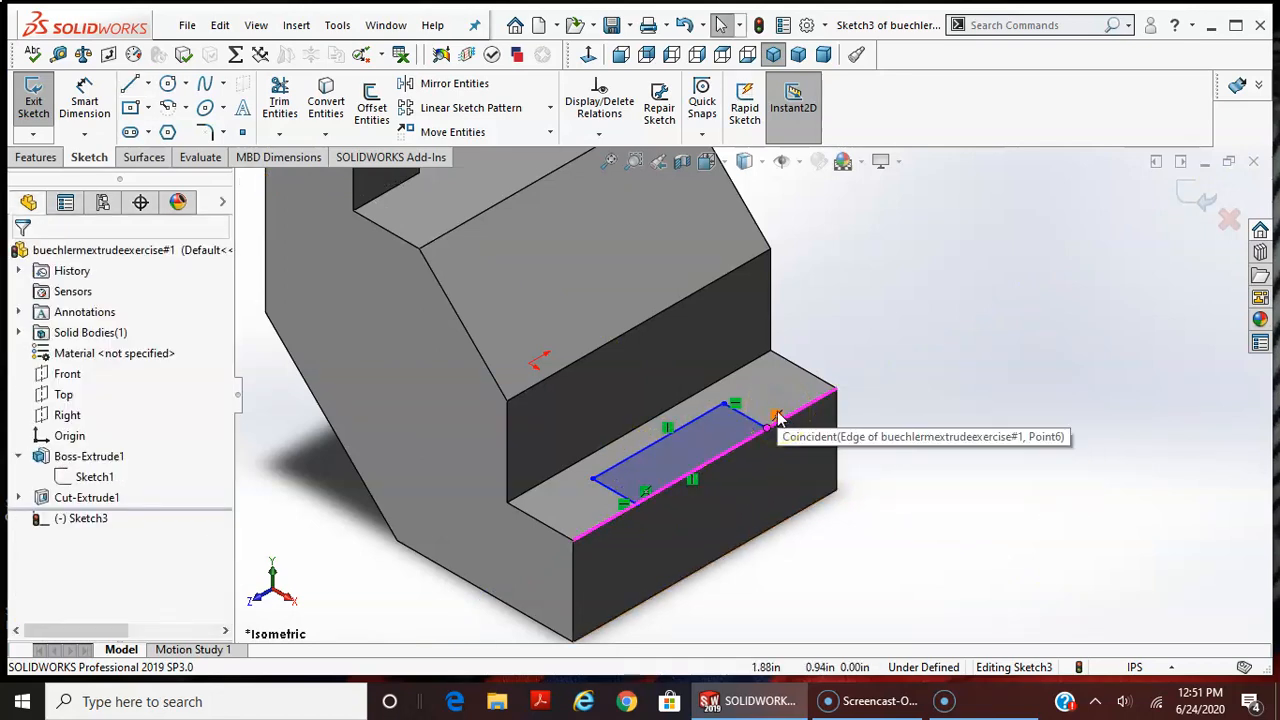
# Draw a horizontal centerline about 1.71 in long from the midpoint of the step face's back edge across the rectangle
pyautogui.click(148, 84)
pyautogui.click(137, 129)
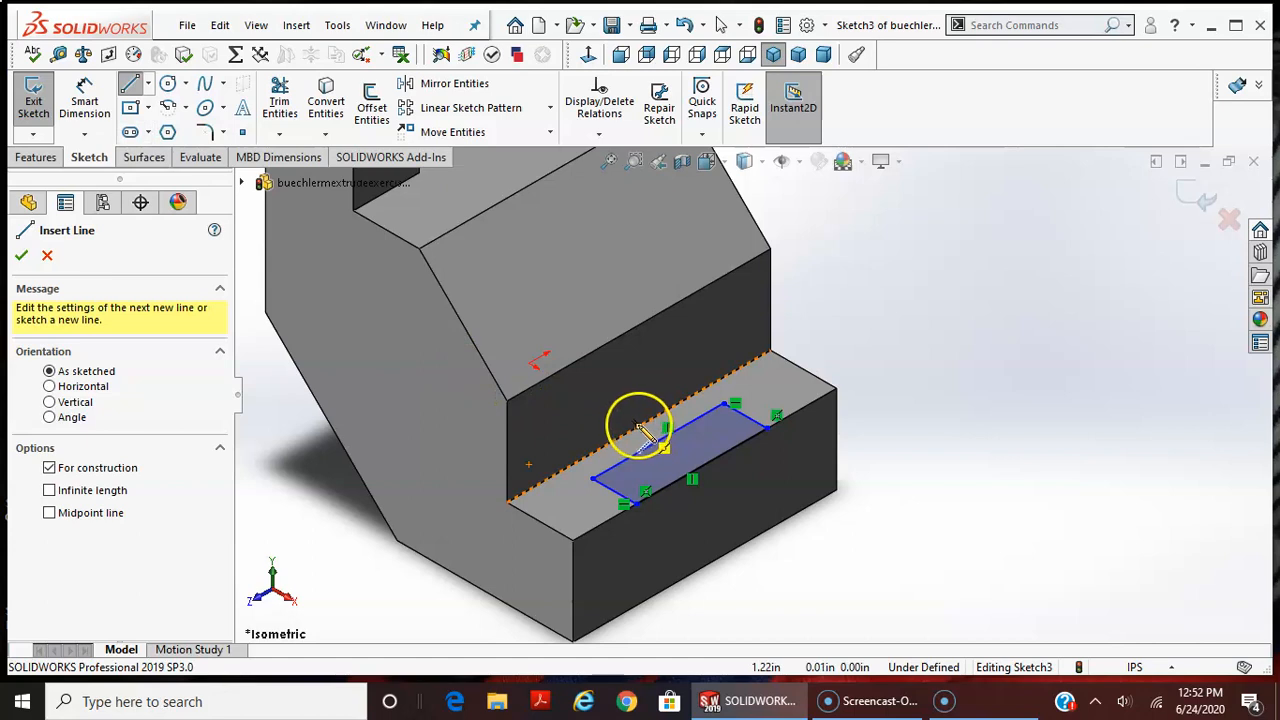
pyautogui.click(640, 428)
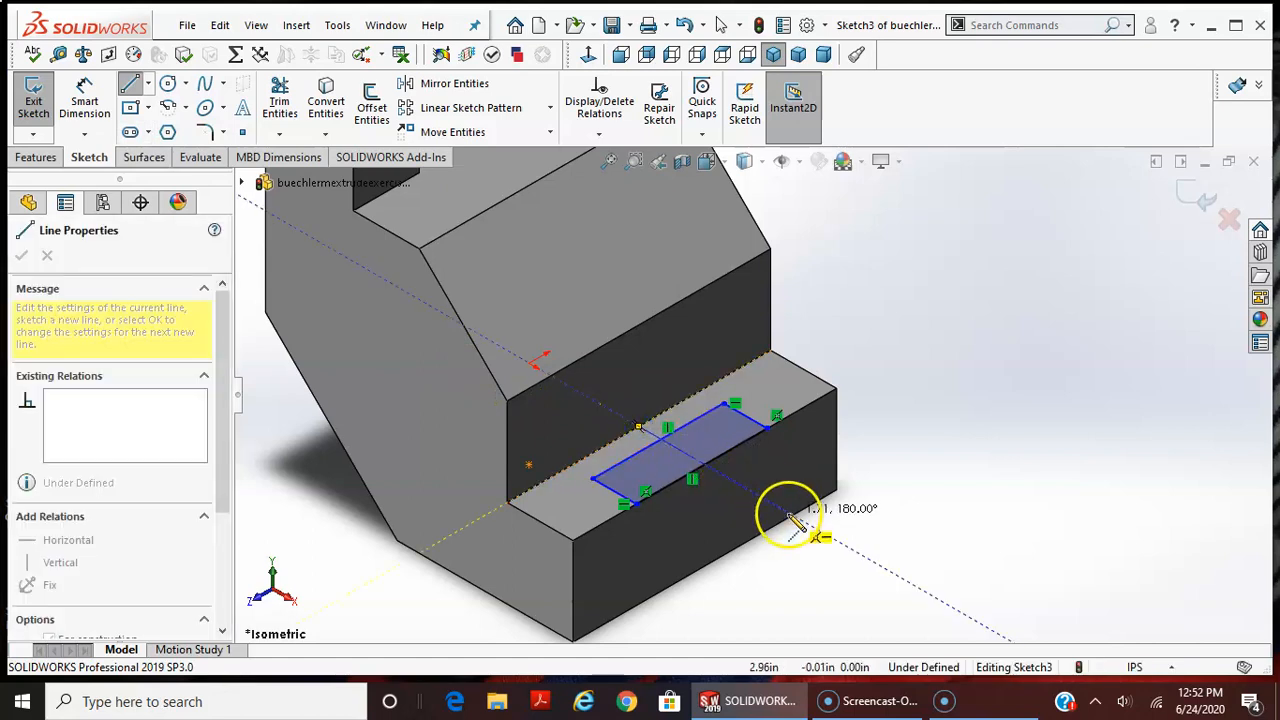
pyautogui.click(928, 490)
pyautogui.press('Escape')
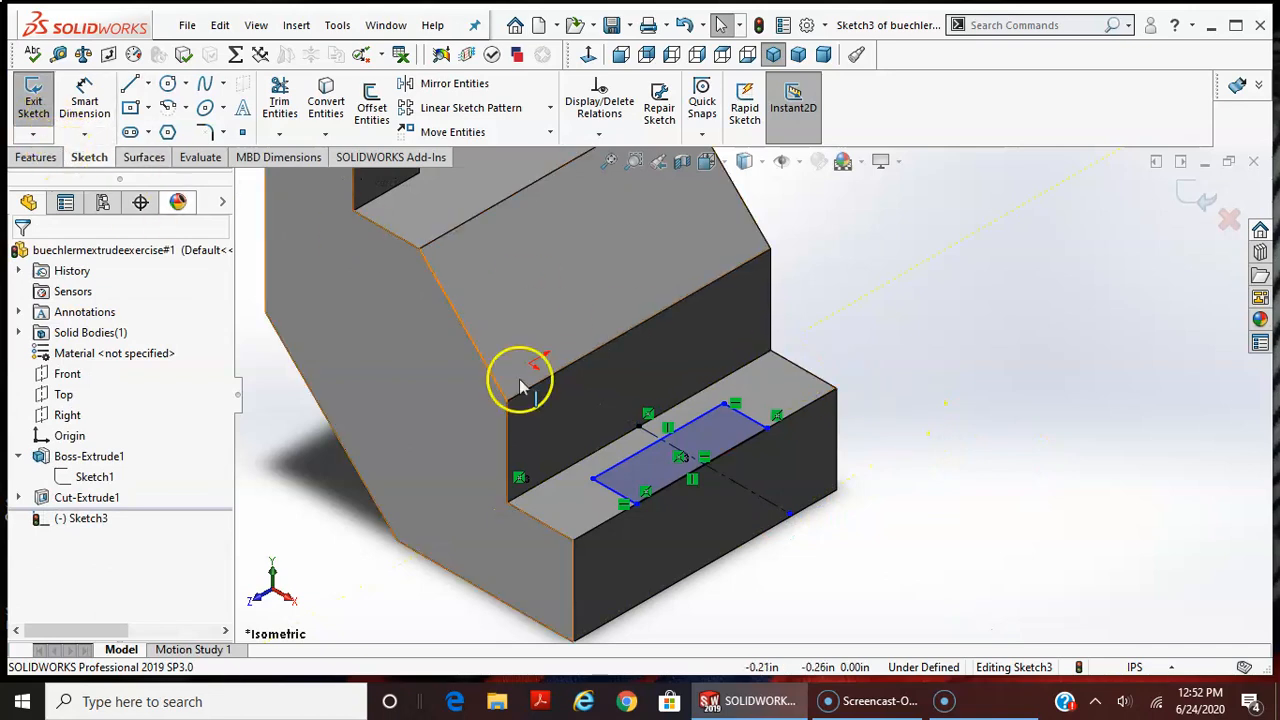
# Make the rectangle's two short sides symmetric about the centerline
pyautogui.click(752, 423)
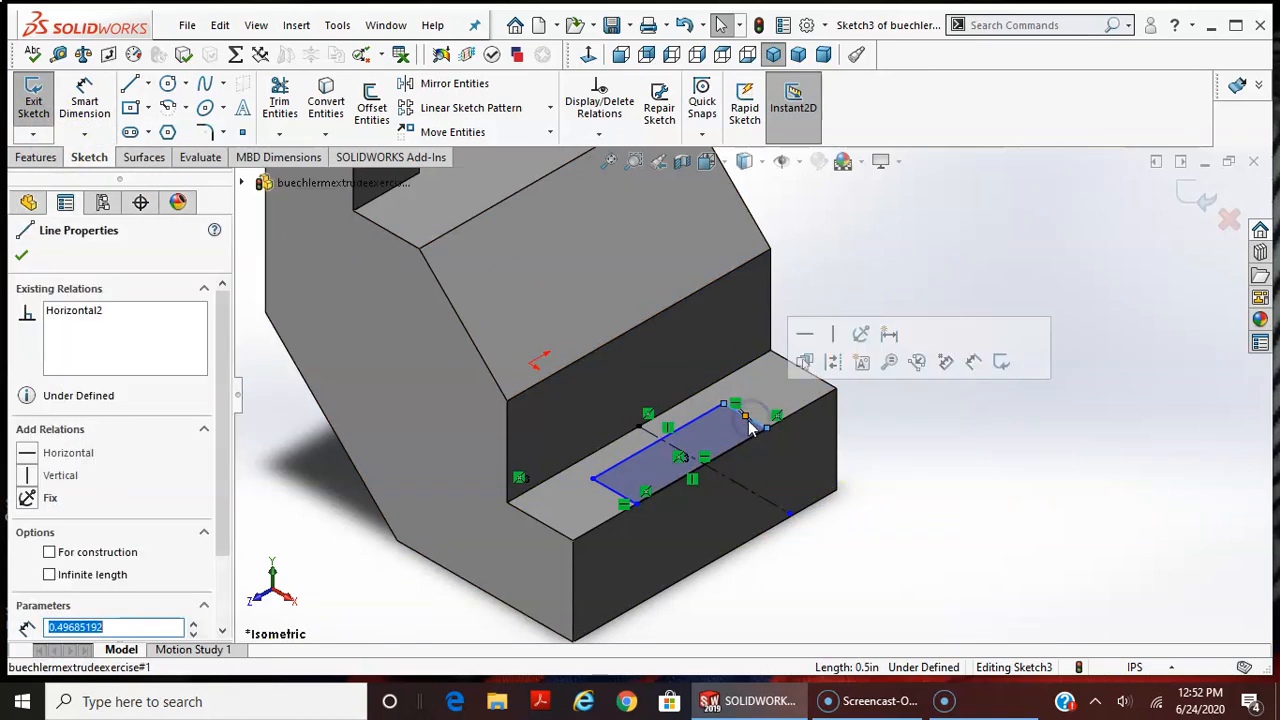
pyautogui.keyDown('ctrl'); pyautogui.click(610, 497); pyautogui.keyUp('ctrl')
pyautogui.keyDown('ctrl'); pyautogui.click(763, 508); pyautogui.keyUp('ctrl')
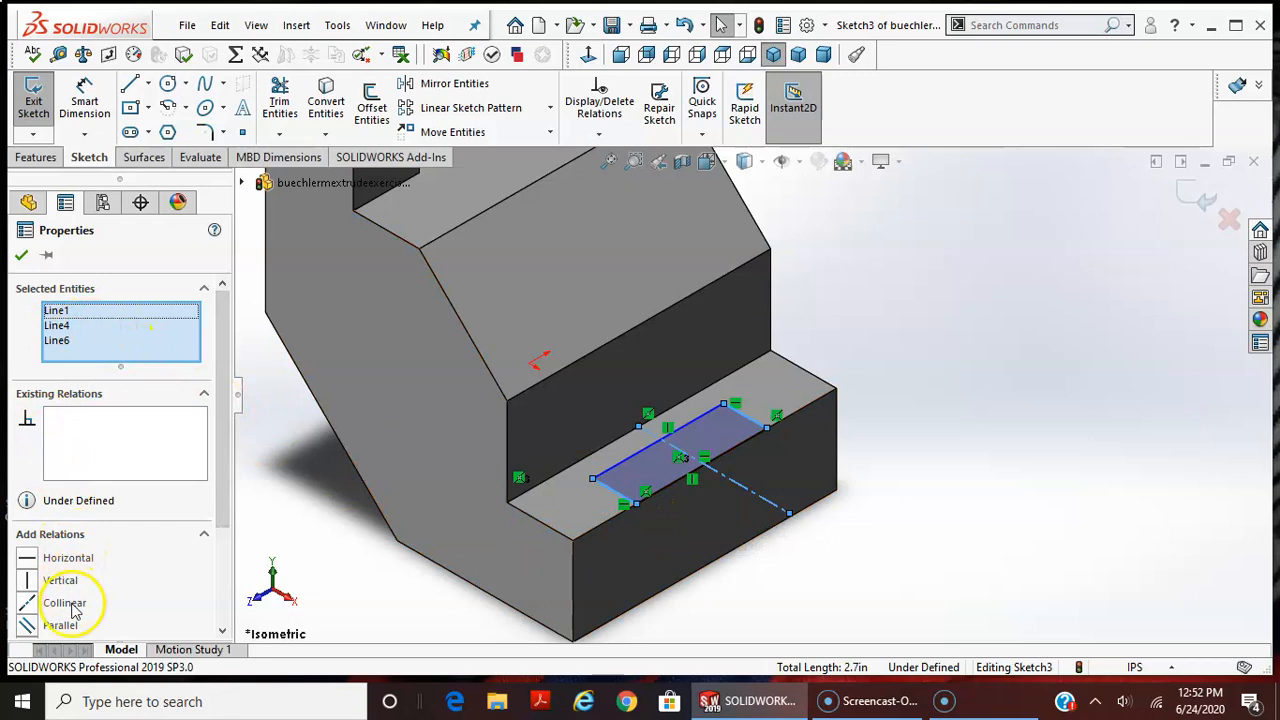
pyautogui.scroll(-3, 72, 610)
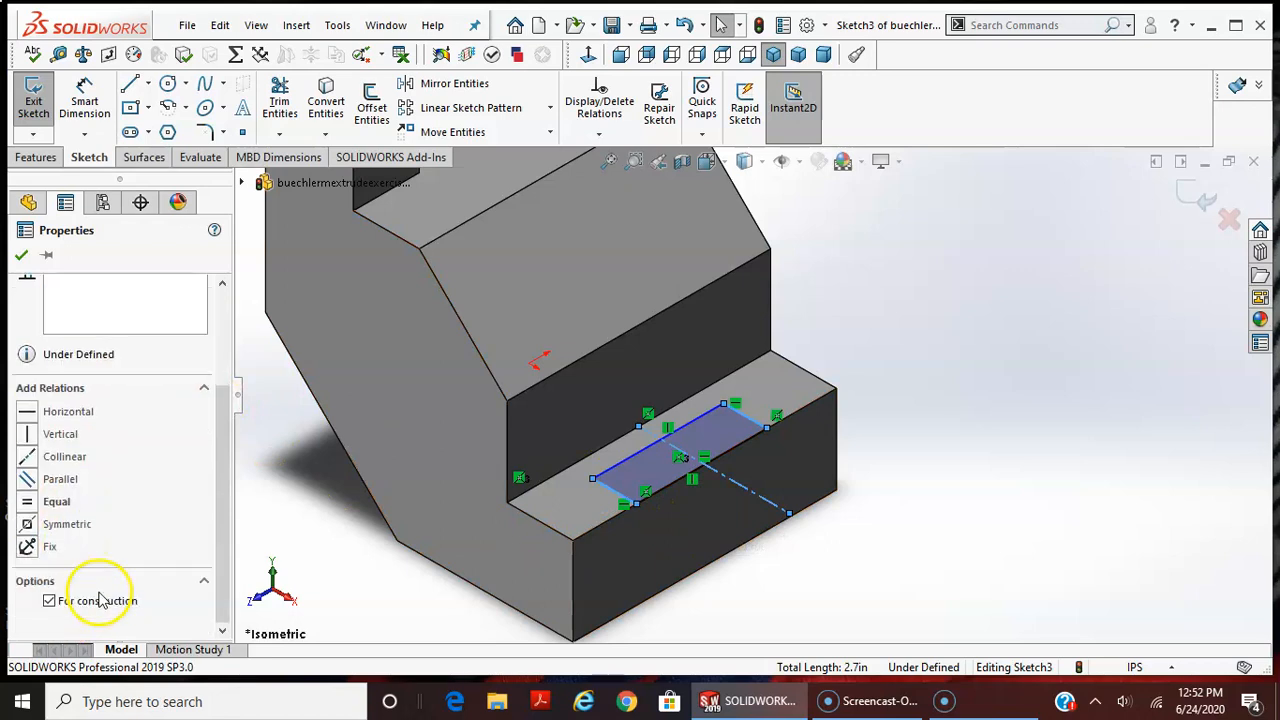
pyautogui.click(56, 526)
pyautogui.click(697, 386)
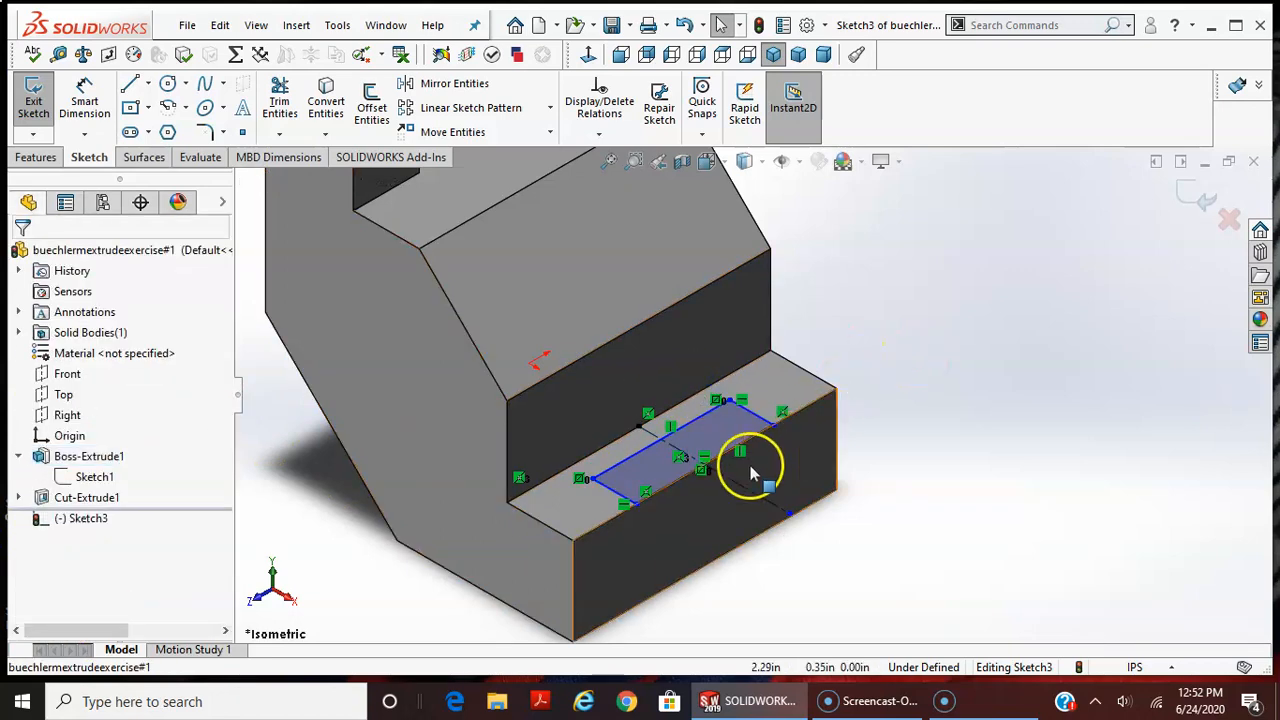
pyautogui.moveTo(792, 420)
pyautogui.mouseDown()
pyautogui.moveTo(855, 372)
pyautogui.moveTo(735, 460)
pyautogui.moveTo(806, 418)
pyautogui.moveTo(749, 443)
pyautogui.moveTo(768, 432)
pyautogui.mouseUp()
pyautogui.click(729, 490)
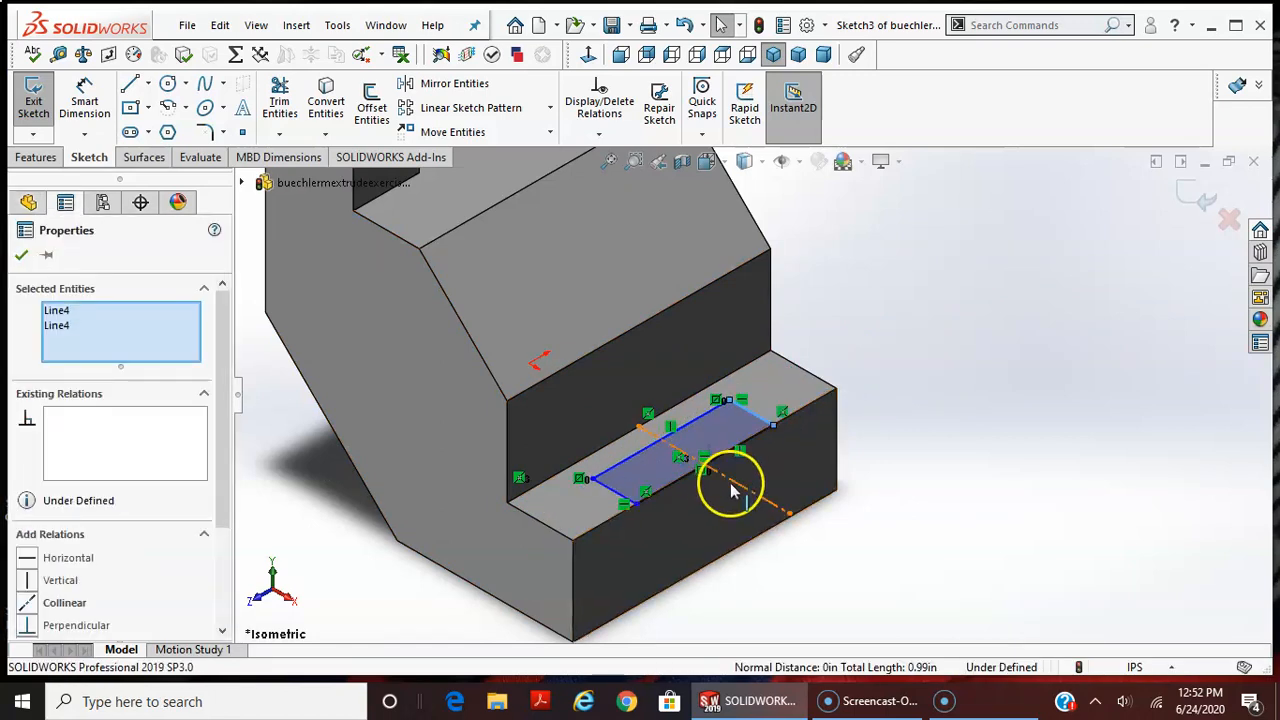
# Dimension the rectangle's short side to .25 in
pyautogui.click(85, 100)
pyautogui.click(613, 497)
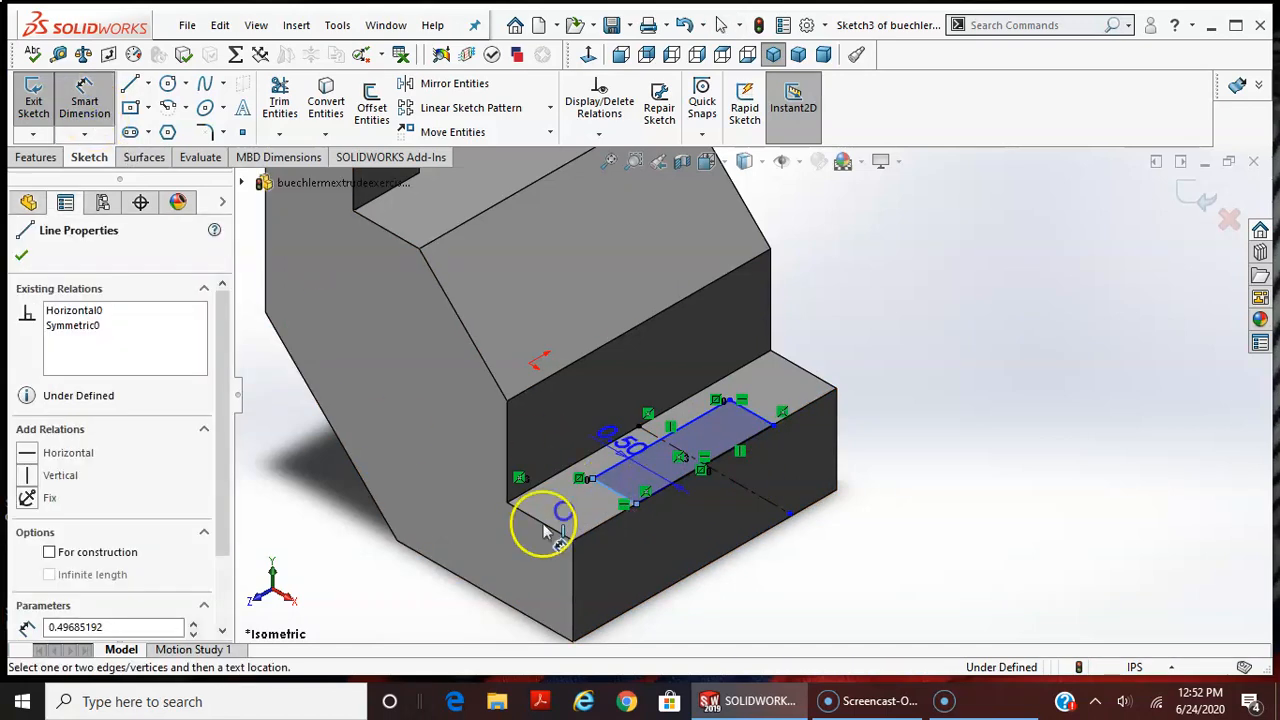
pyautogui.click(743, 491)
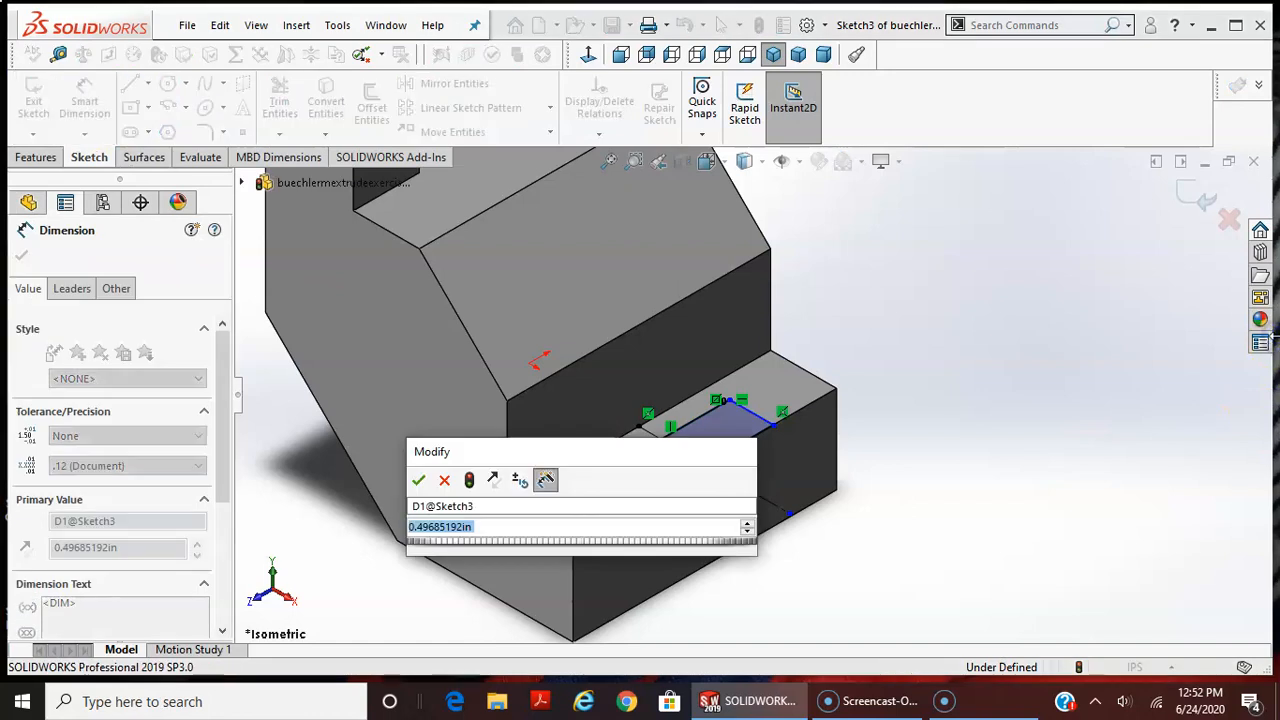
pyautogui.write('.25')
pyautogui.press('Return')
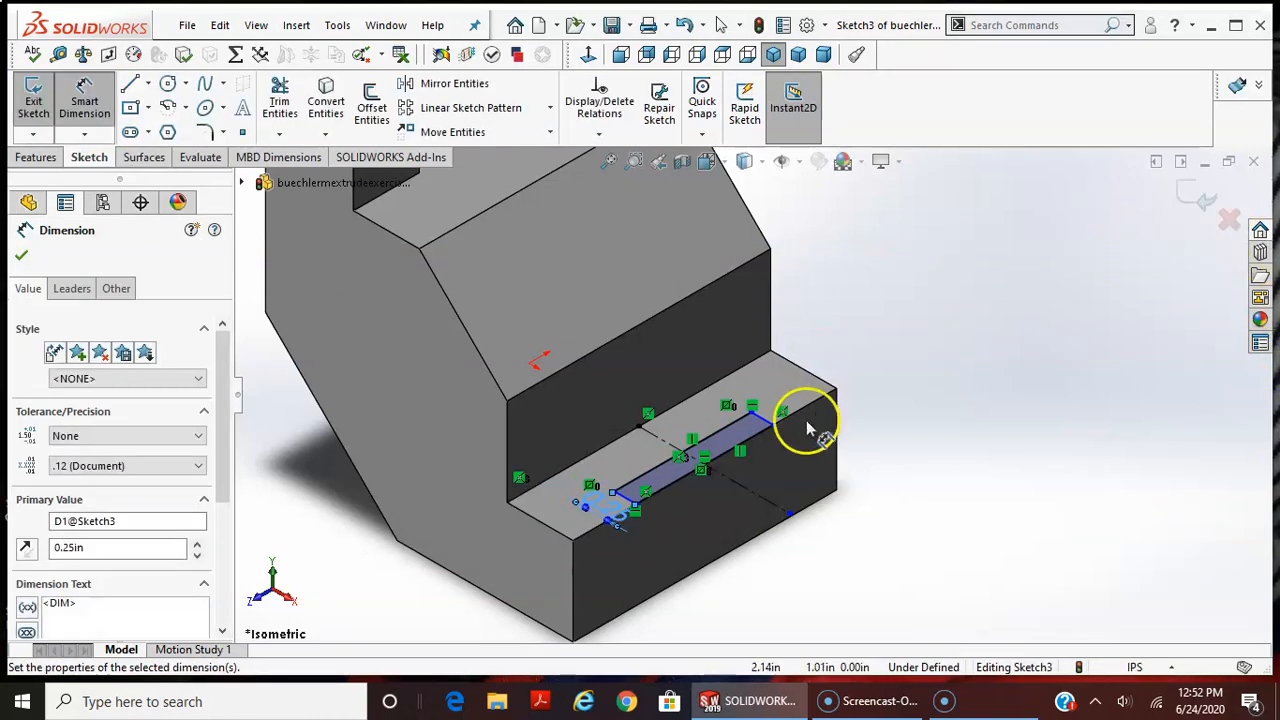
# Dimension the rectangle's length along the step's front edge to 1.25 in
pyautogui.click(751, 435)
pyautogui.click(880, 568)
pyautogui.write('1.25')
pyautogui.press('Return')
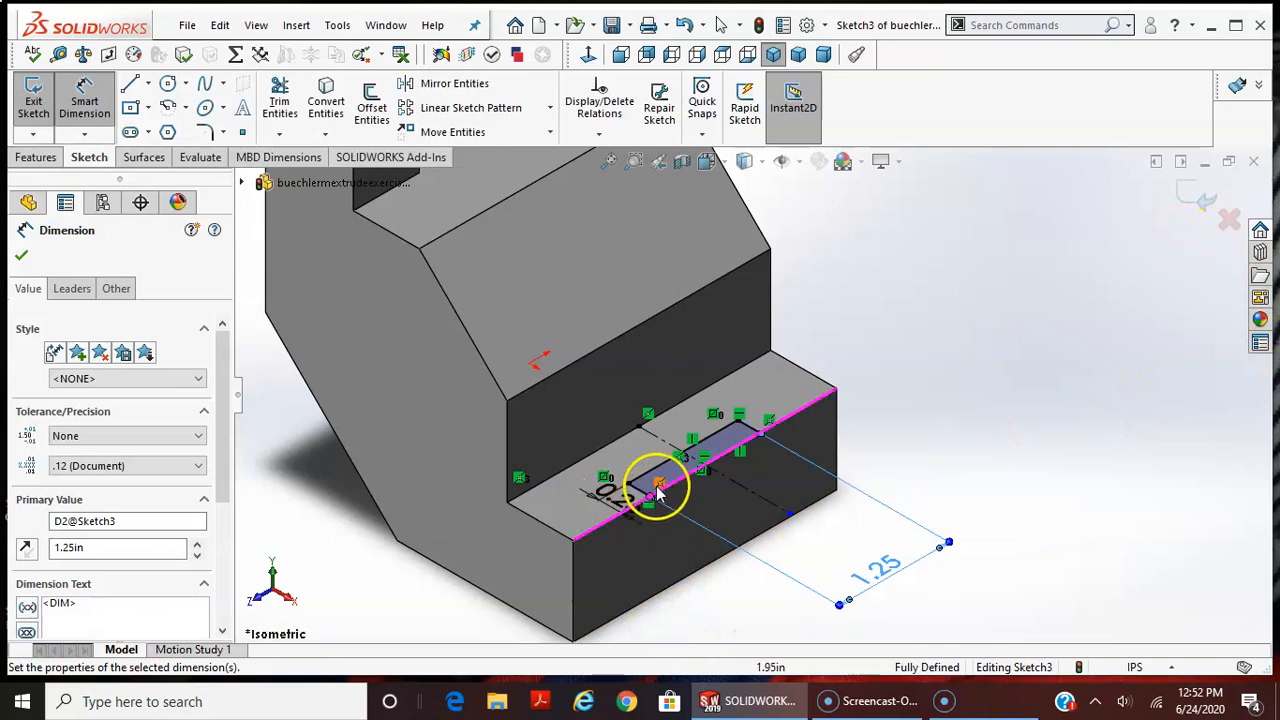
pyautogui.scroll(3, 829, 586)
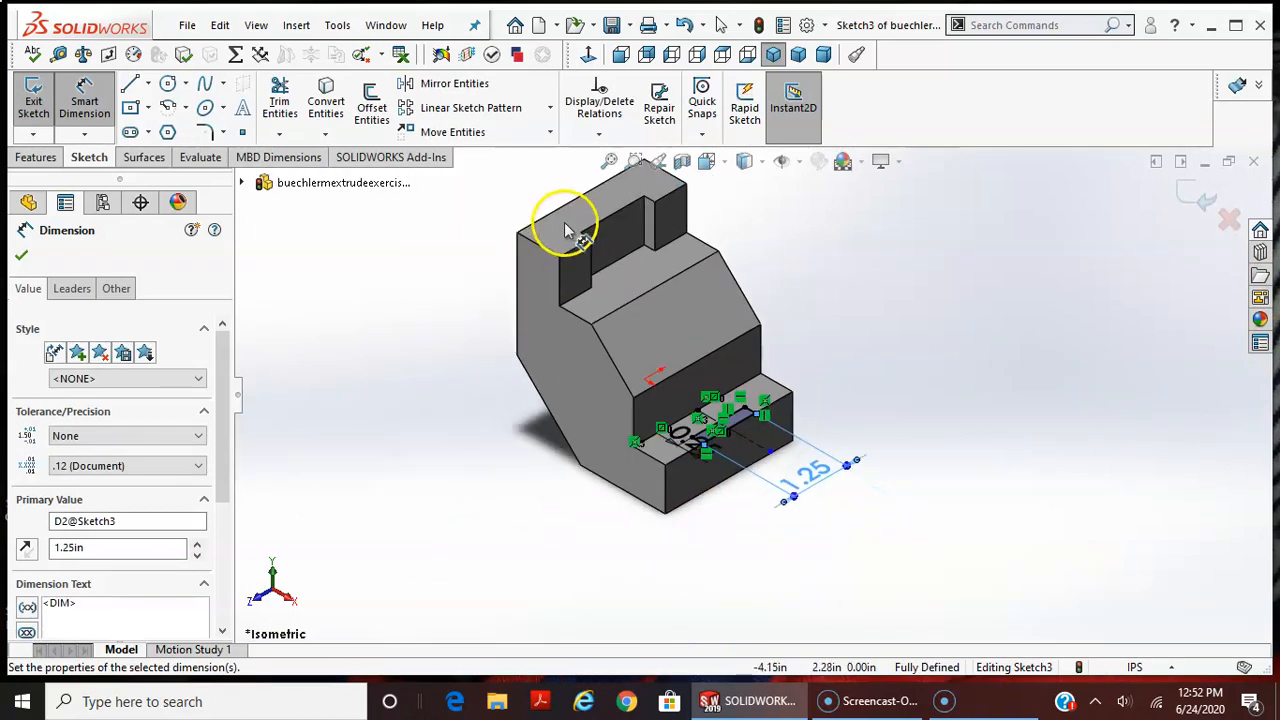
# Extrude-cut the .25 by 1.25 in rectangle on the lower step Through All to form the notch
pyautogui.scroll(-5, 640, 460)
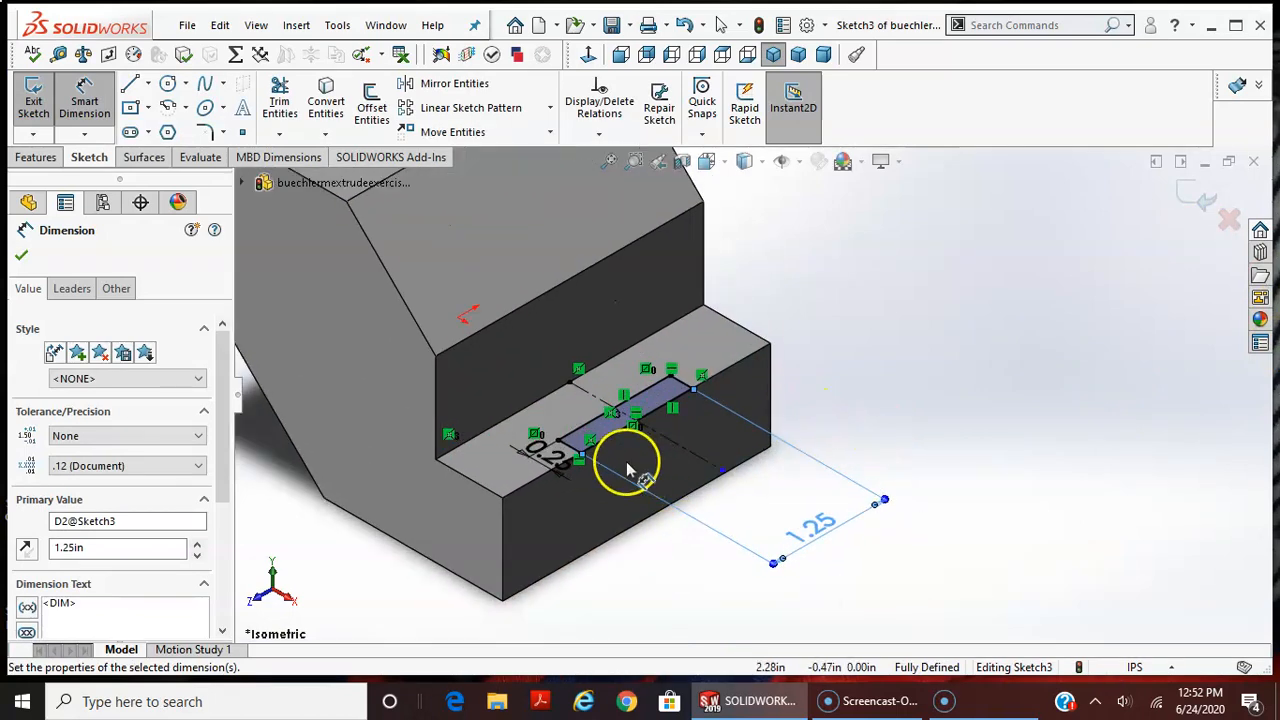
pyautogui.scroll(-1, 668, 436)
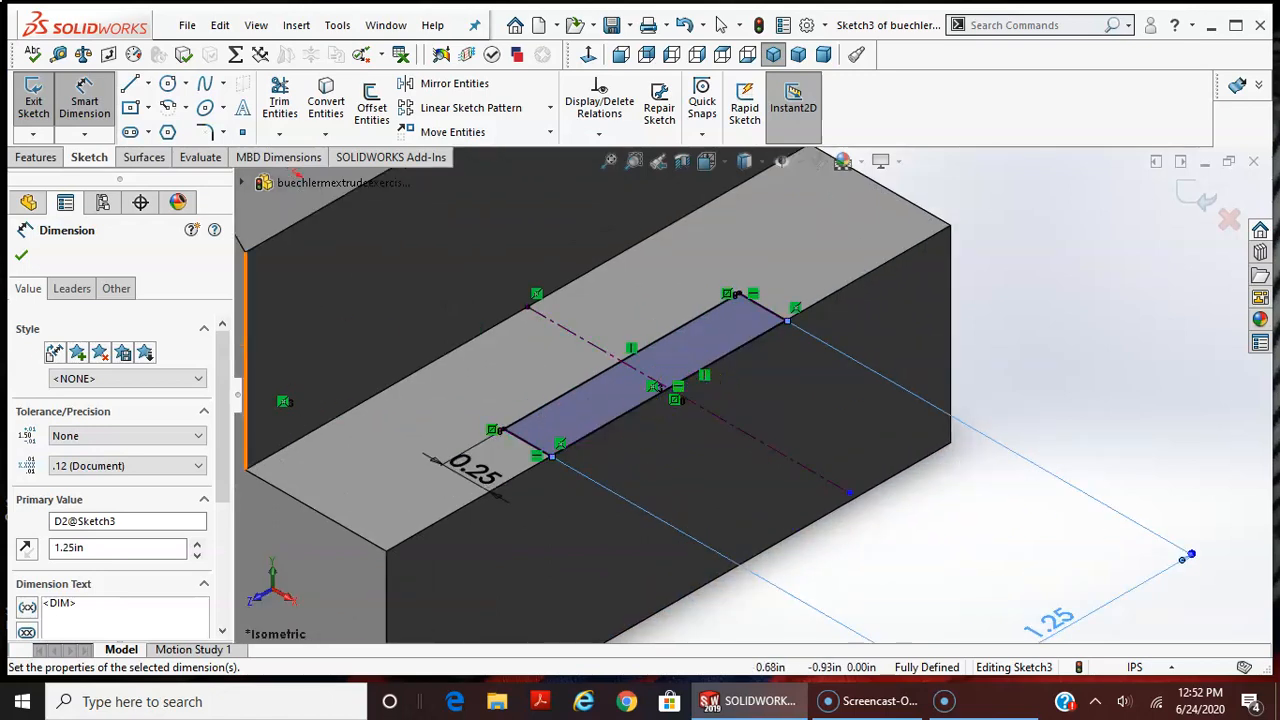
pyautogui.click(37, 157)
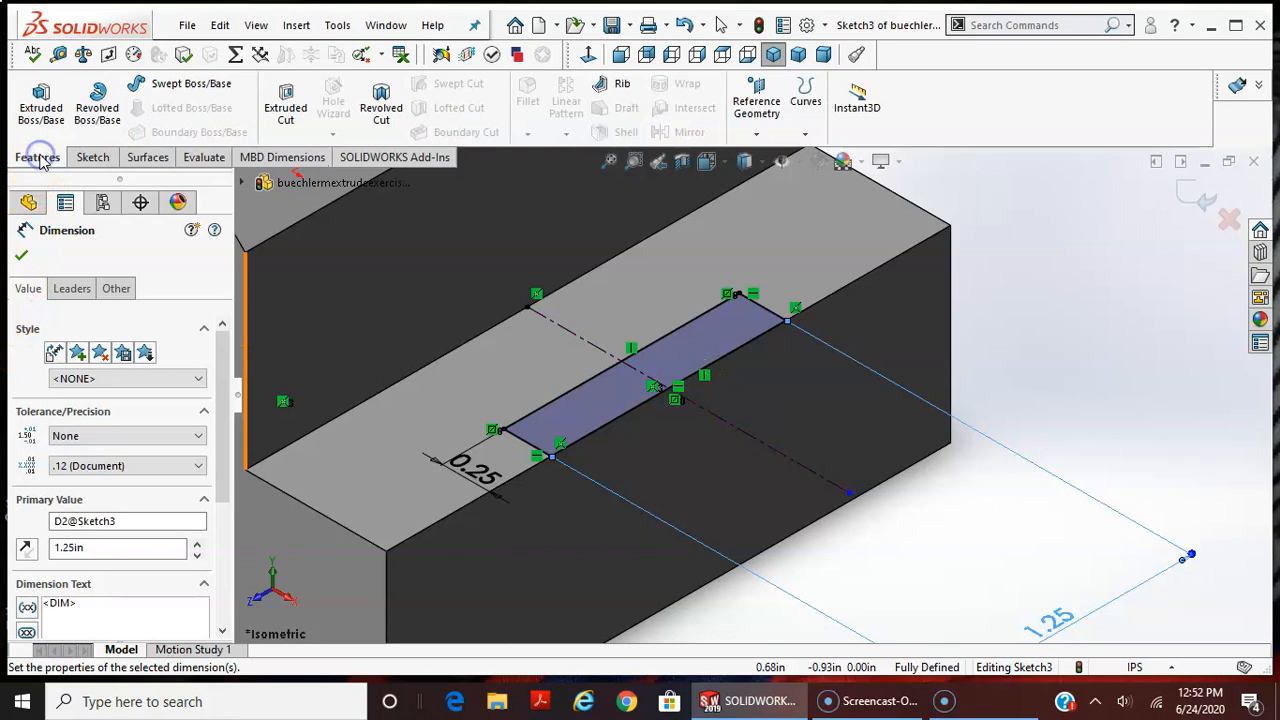
pyautogui.click(287, 92)
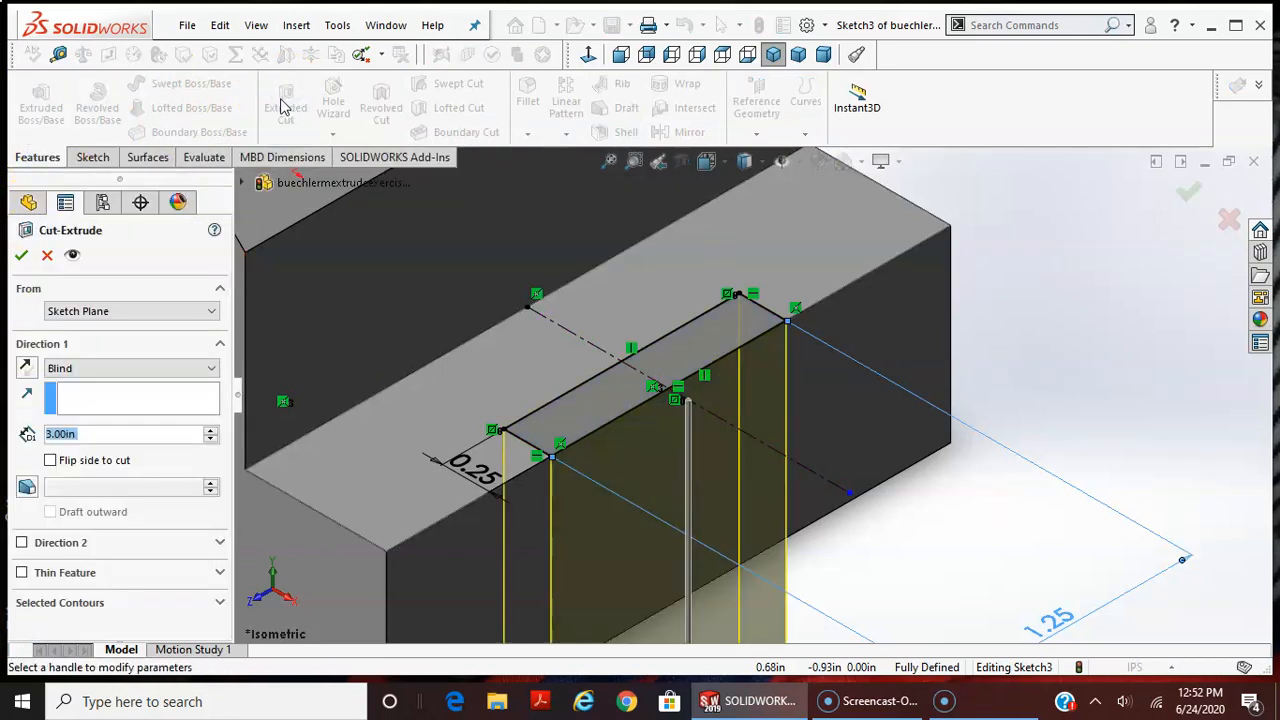
pyautogui.click(109, 374)
pyautogui.click(100, 391)
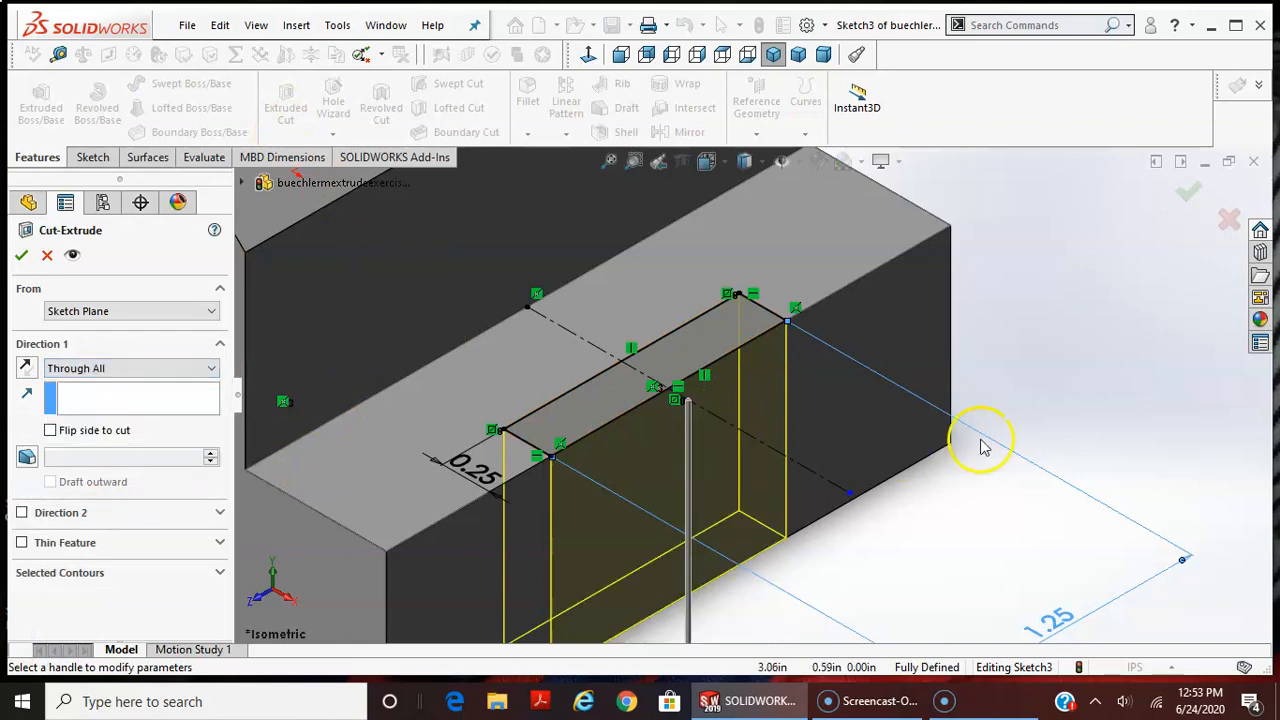
pyautogui.scroll(-2, 827, 470)
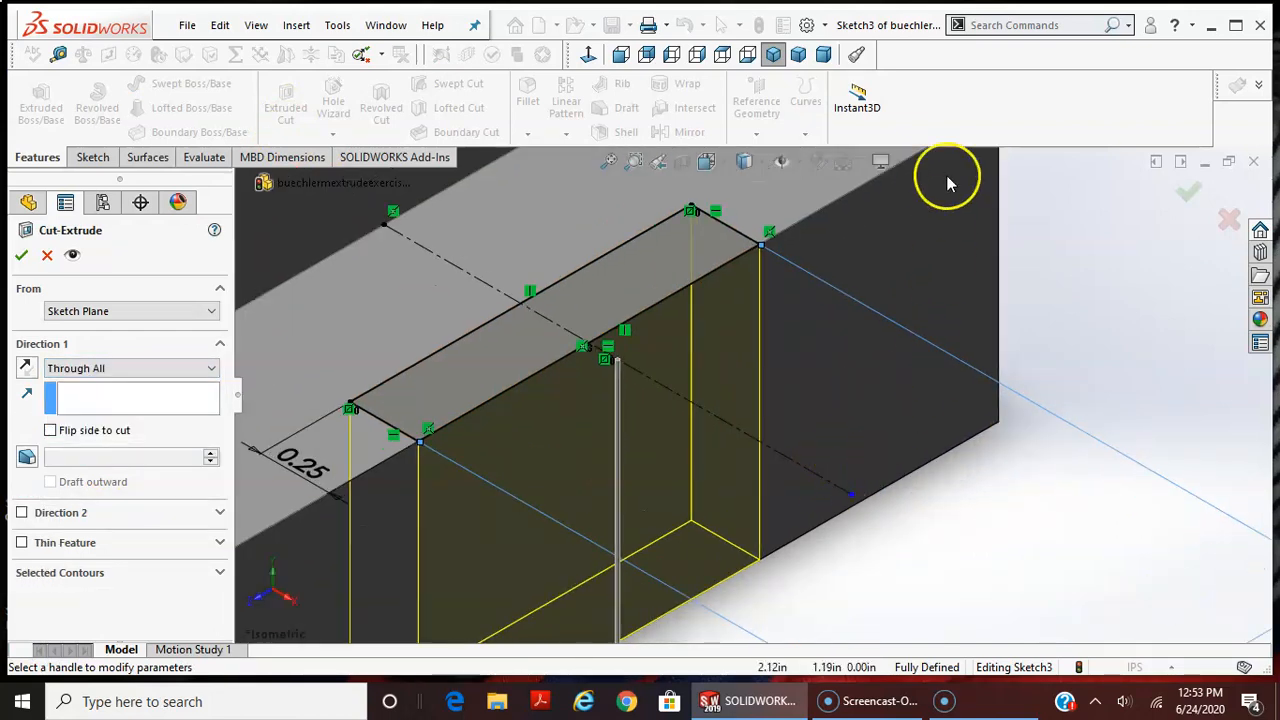
pyautogui.scroll(-1, 821, 385)
pyautogui.scroll(5, 823, 385)
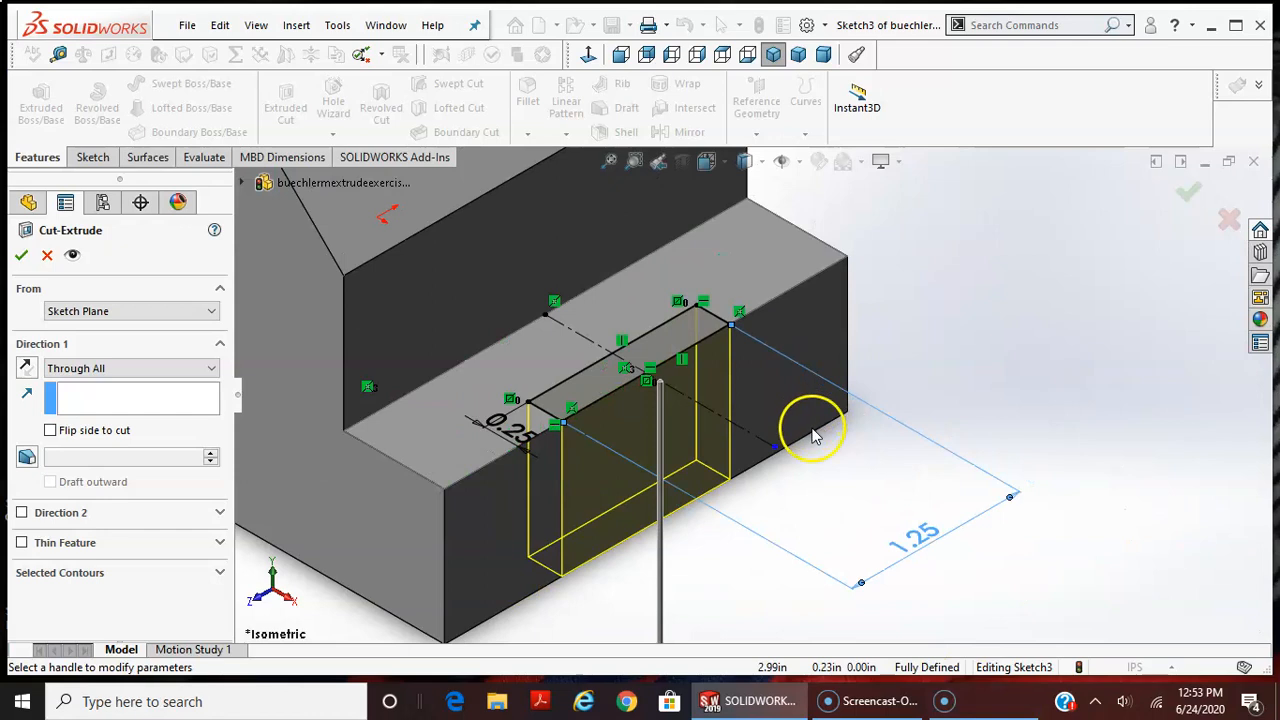
pyautogui.click(19, 257)
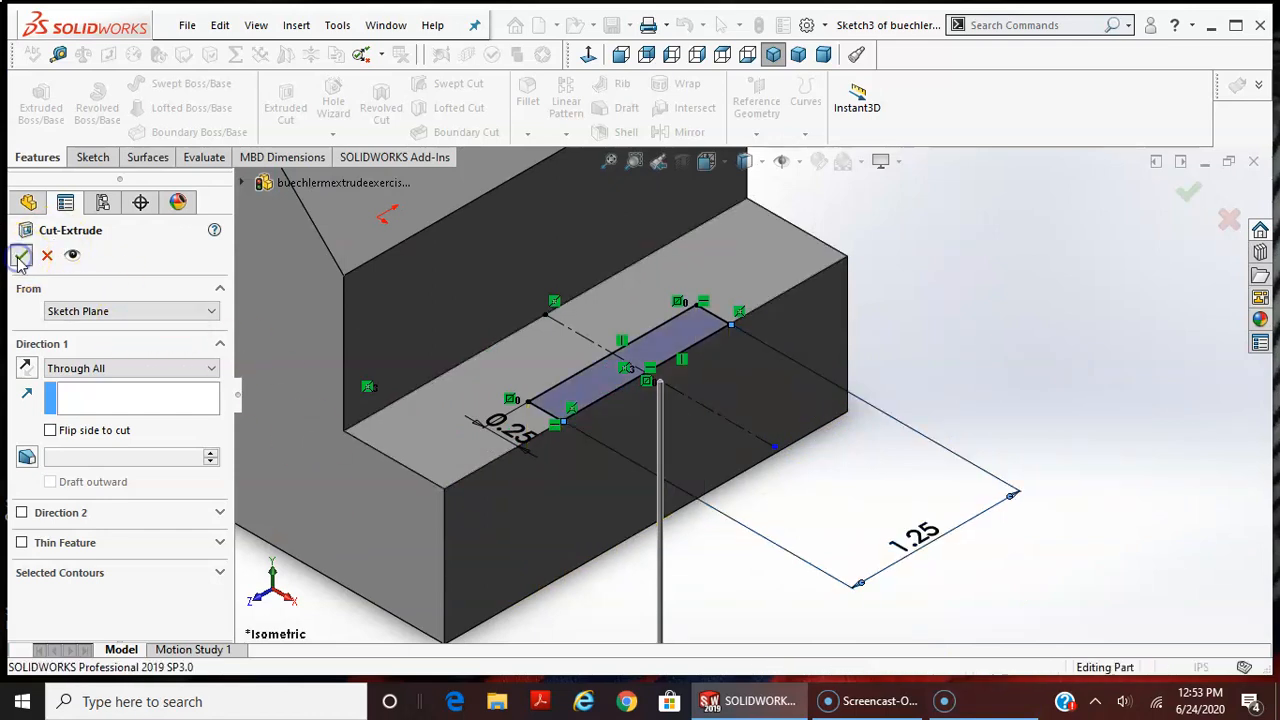
# Open the sketch of the upper notch's cut for editing
pyautogui.moveTo(814, 531); pyautogui.dragTo(860, 300, button='middle')
pyautogui.scroll(3, 832, 345)
pyautogui.moveTo(827, 368); pyautogui.dragTo(749, 400, button='middle')
pyautogui.moveTo(852, 318); pyautogui.dragTo(886, 338, button='middle')
pyautogui.moveTo(740, 280); pyautogui.dragTo(754, 317, button='middle')
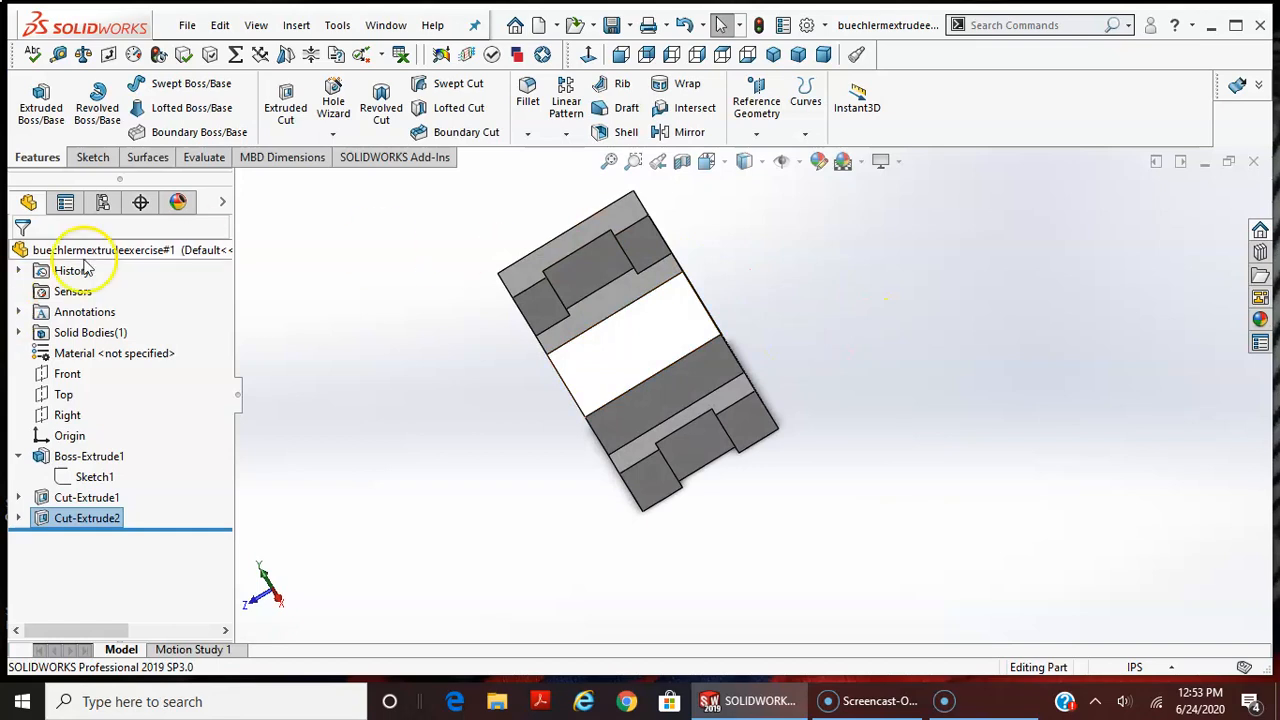
pyautogui.click(18, 518)
pyautogui.click(18, 497)
pyautogui.click(80, 518)
pyautogui.rightClick(80, 518)
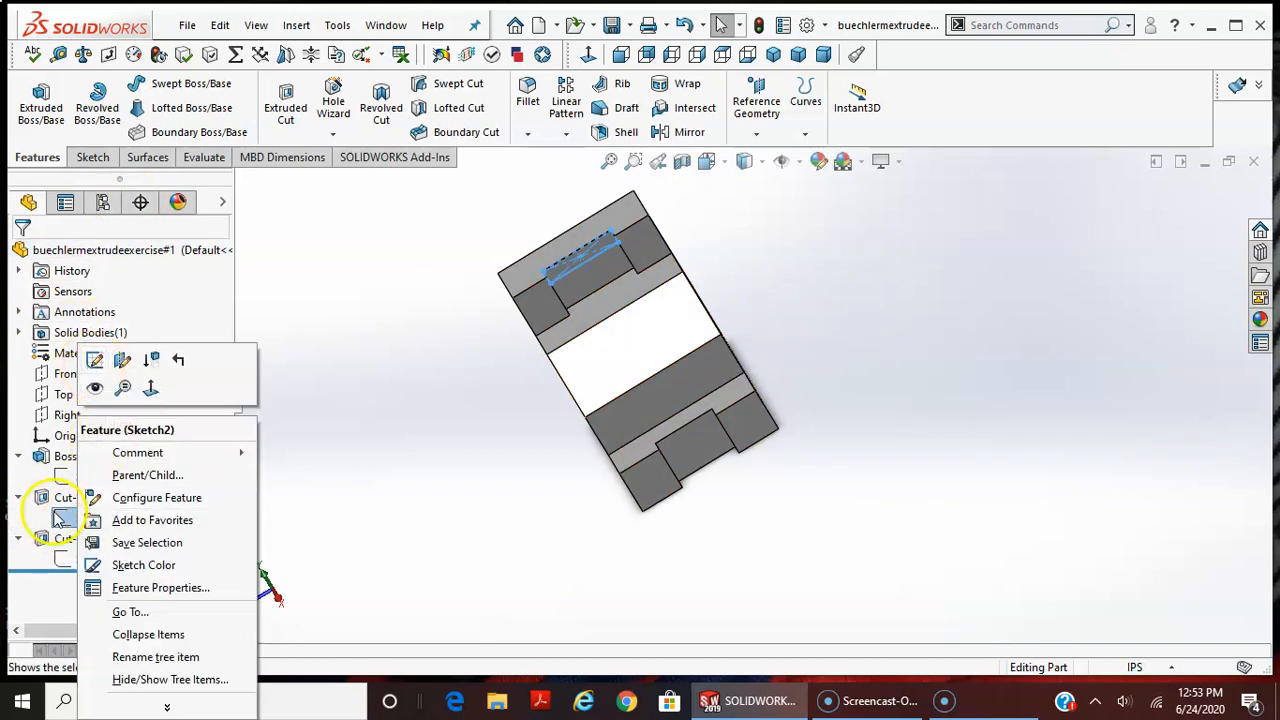
pyautogui.click(409, 477)
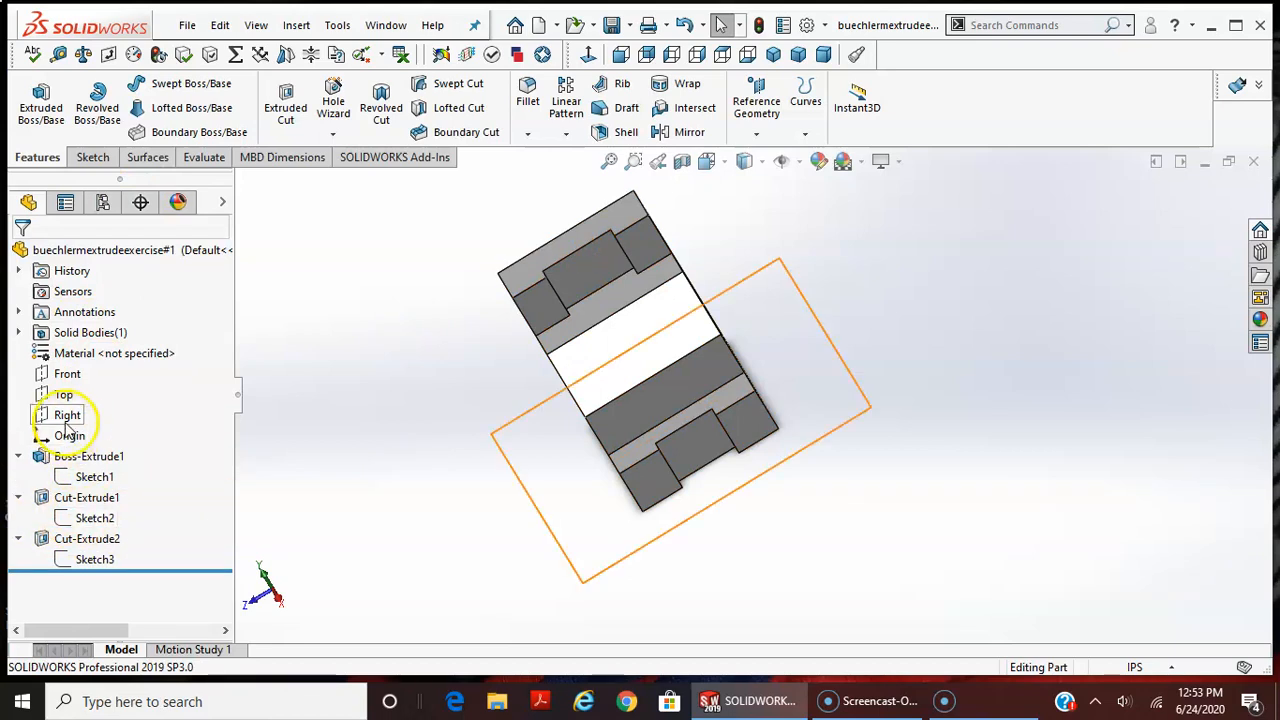
pyautogui.rightClick(80, 518)
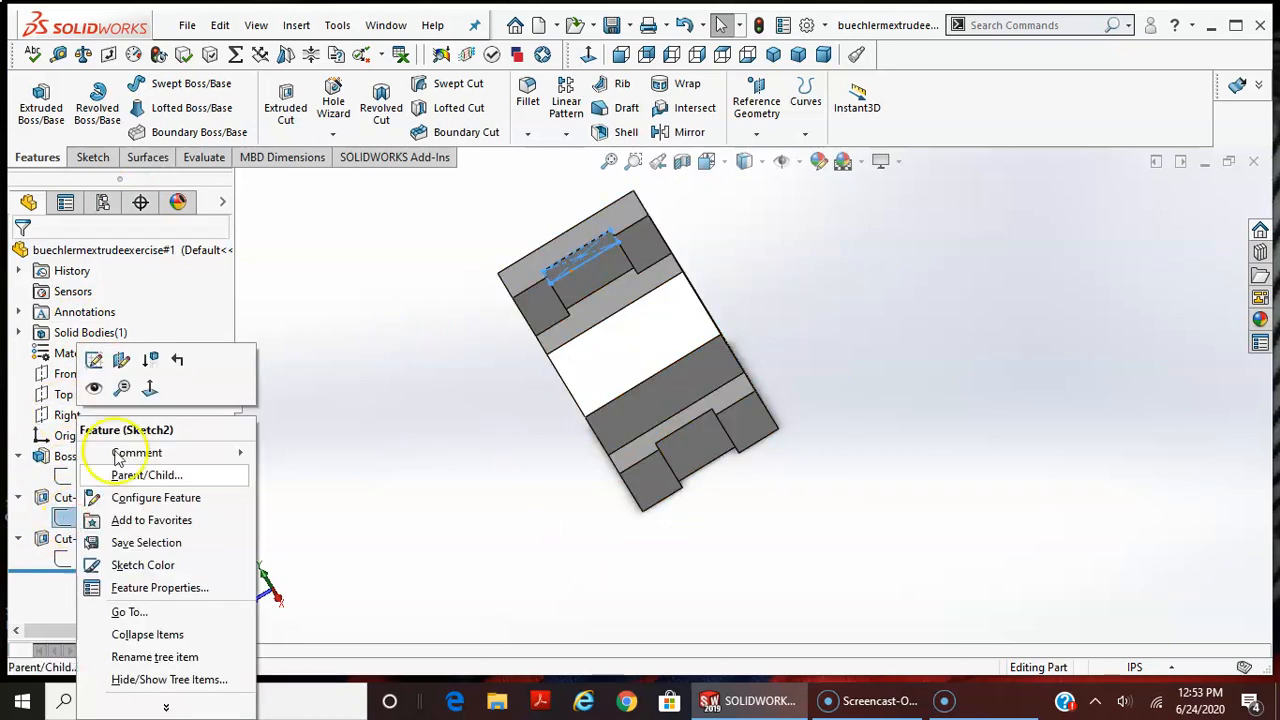
pyautogui.click(91, 360)
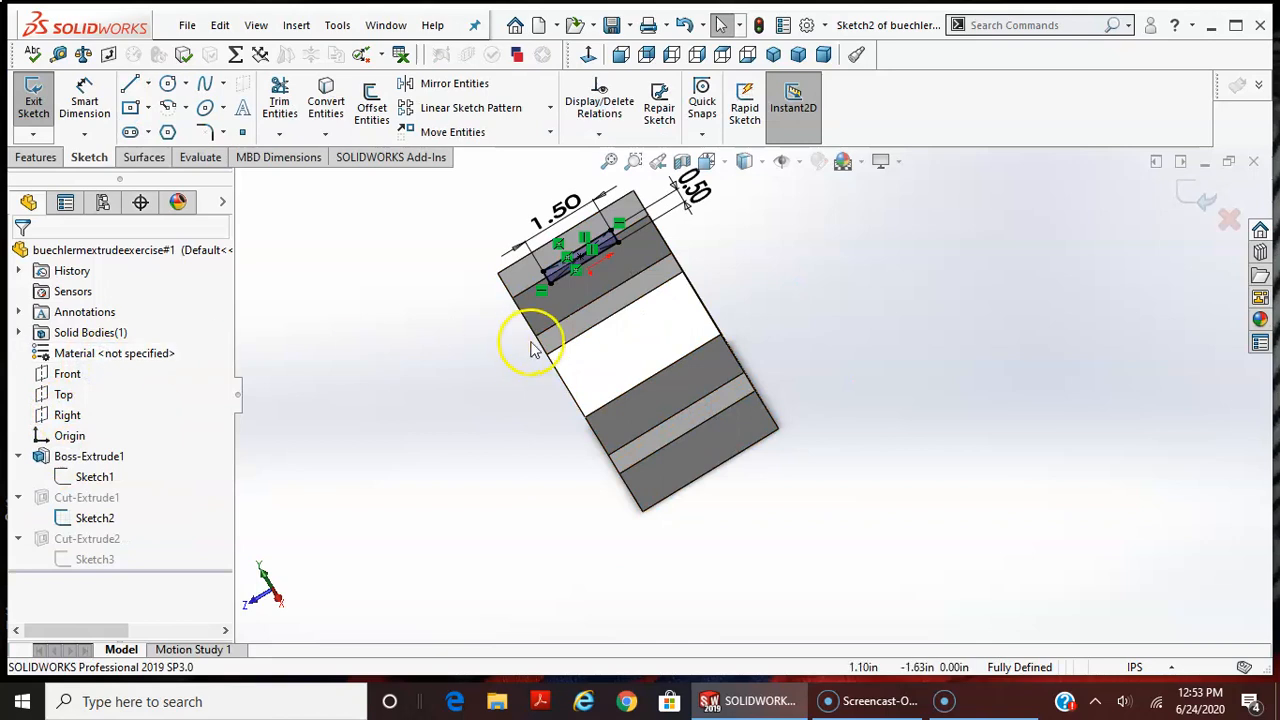
# Set the upper notch's length to 1.26 in and exit the sketch
pyautogui.doubleClick(560, 210)
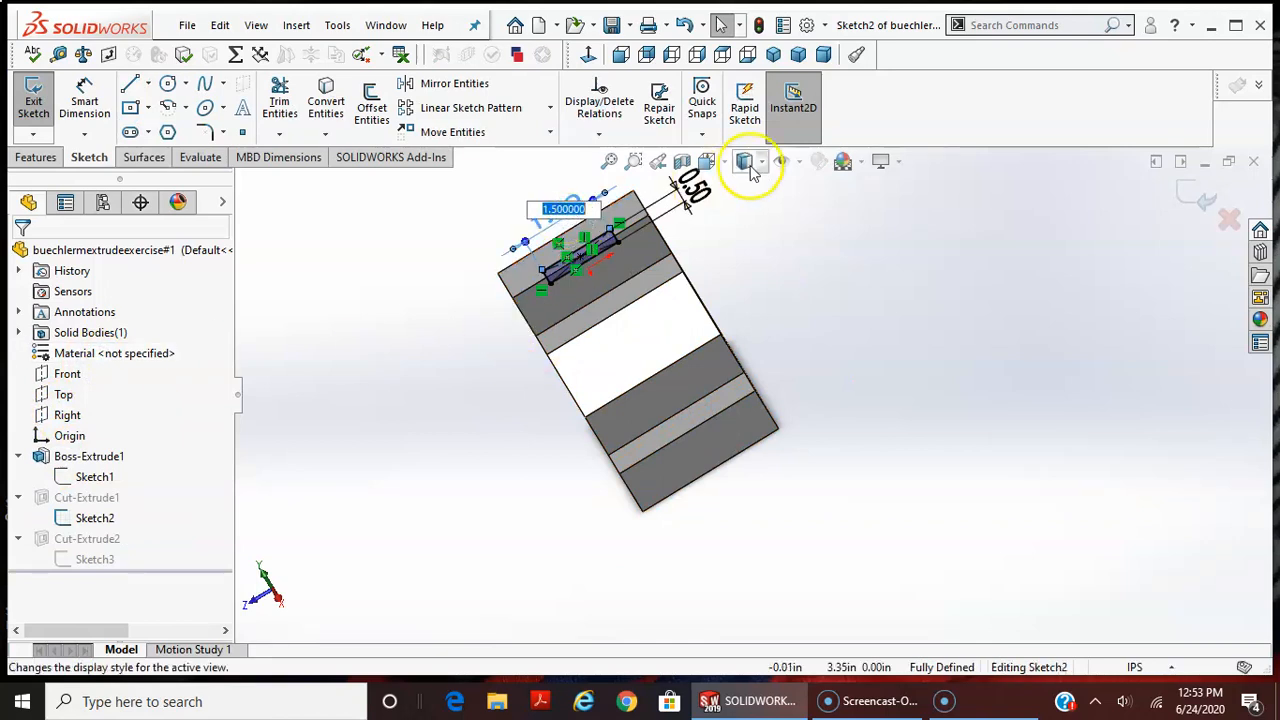
pyautogui.press('Return')
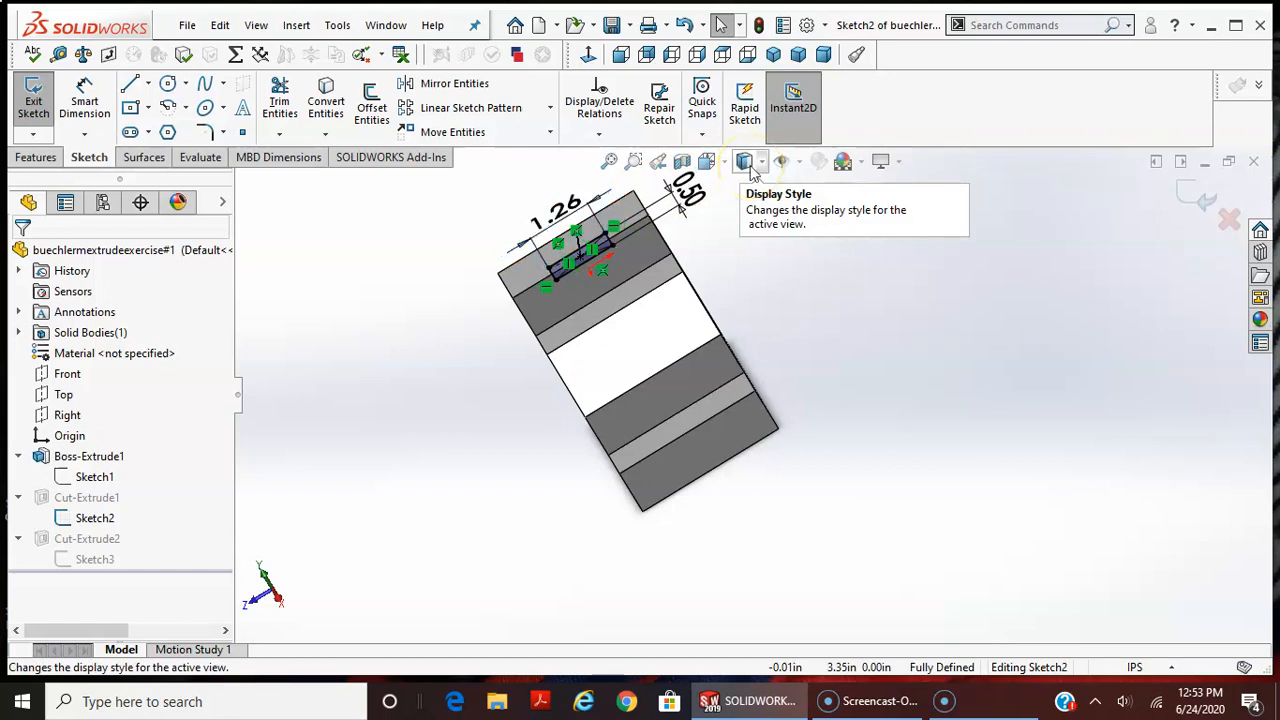
pyautogui.click(1195, 205)
# Sketch two circles side by side on the sloped face, about 0.26 in and 0.71 in in diameter
pyautogui.moveTo(786, 349)
pyautogui.mouseDown(button='middle')
pyautogui.moveTo(754, 223)
pyautogui.moveTo(809, 340)
pyautogui.moveTo(843, 503)
pyautogui.moveTo(817, 334)
pyautogui.moveTo(843, 280)
pyautogui.moveTo(845, 293)
pyautogui.mouseUp(button='middle')
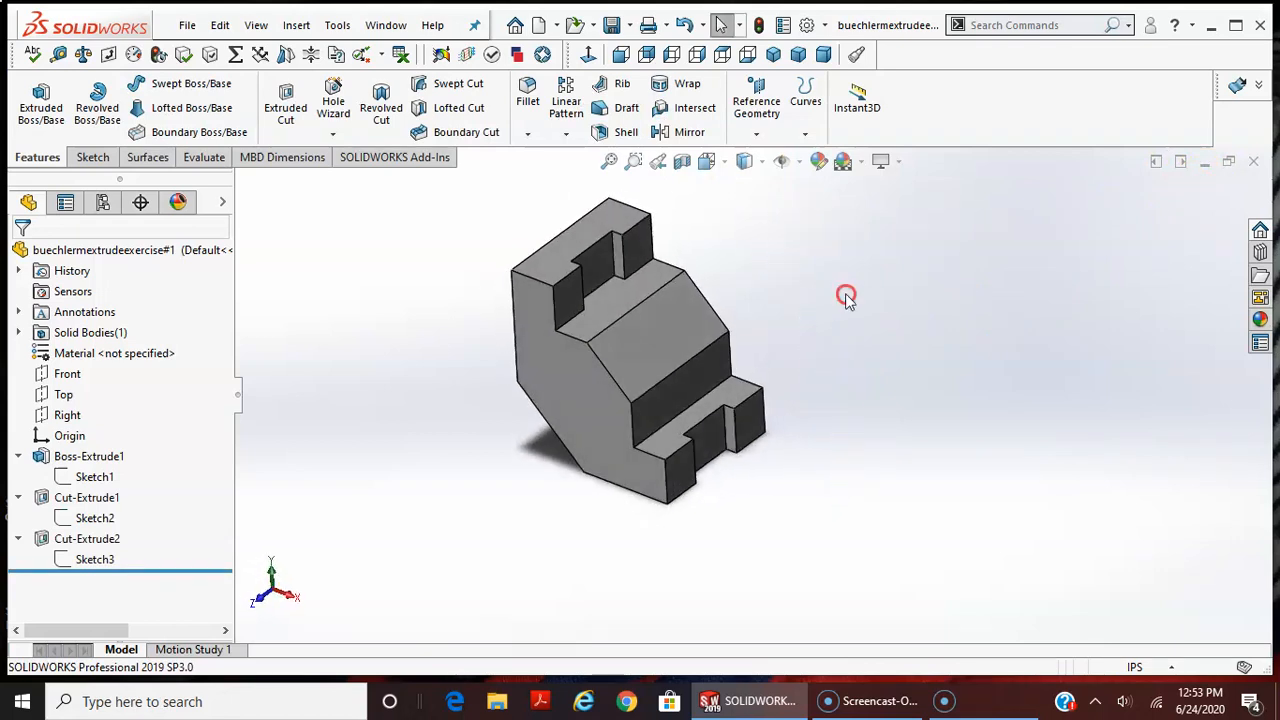
pyautogui.click(92, 157)
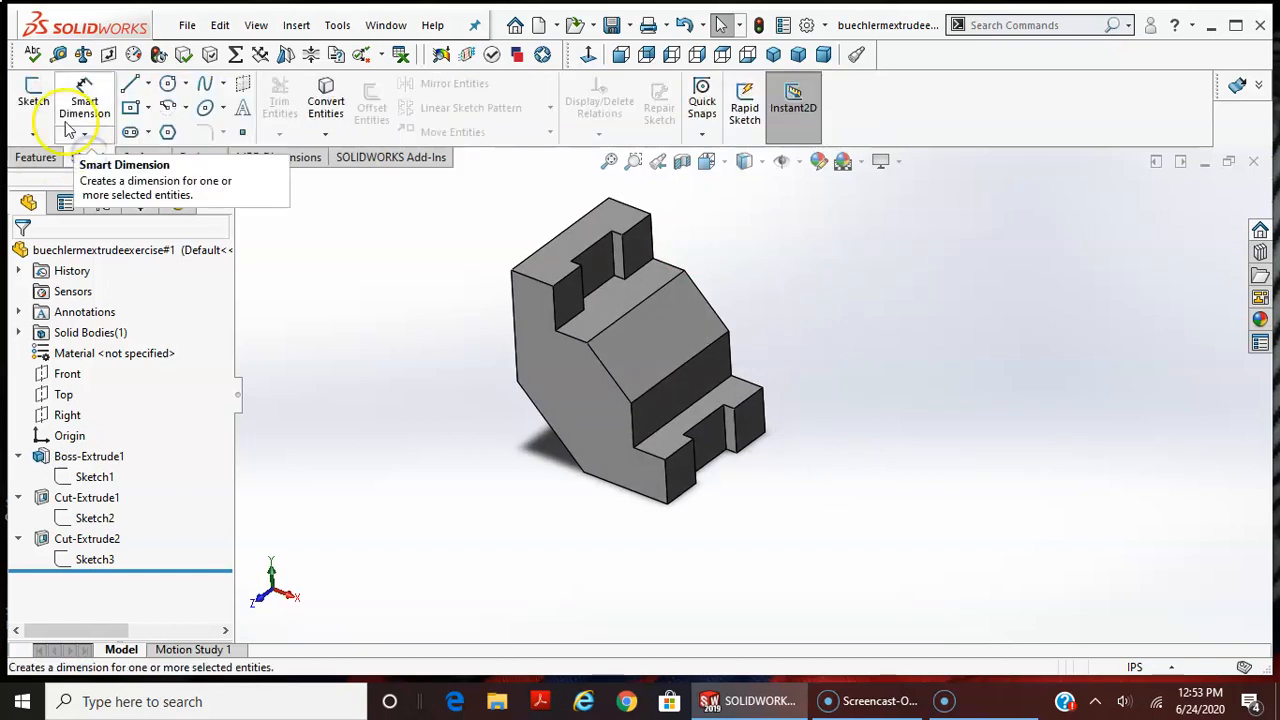
pyautogui.click(34, 92)
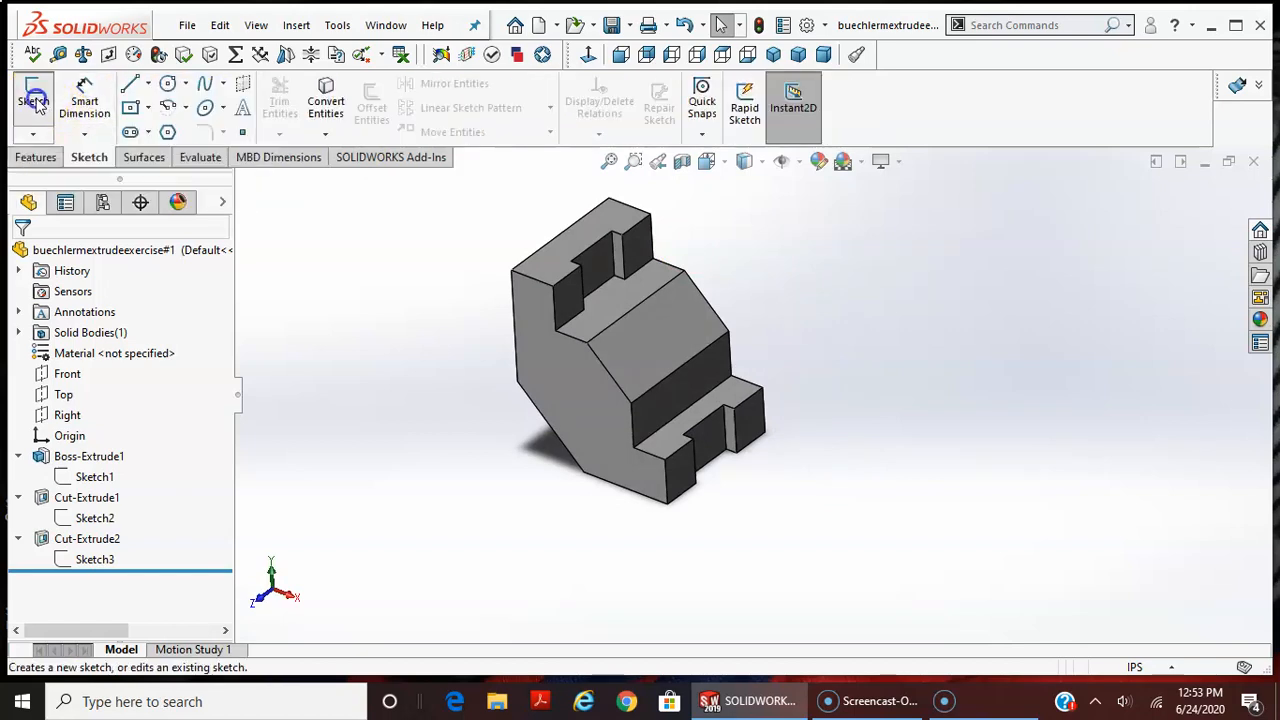
pyautogui.click(642, 379)
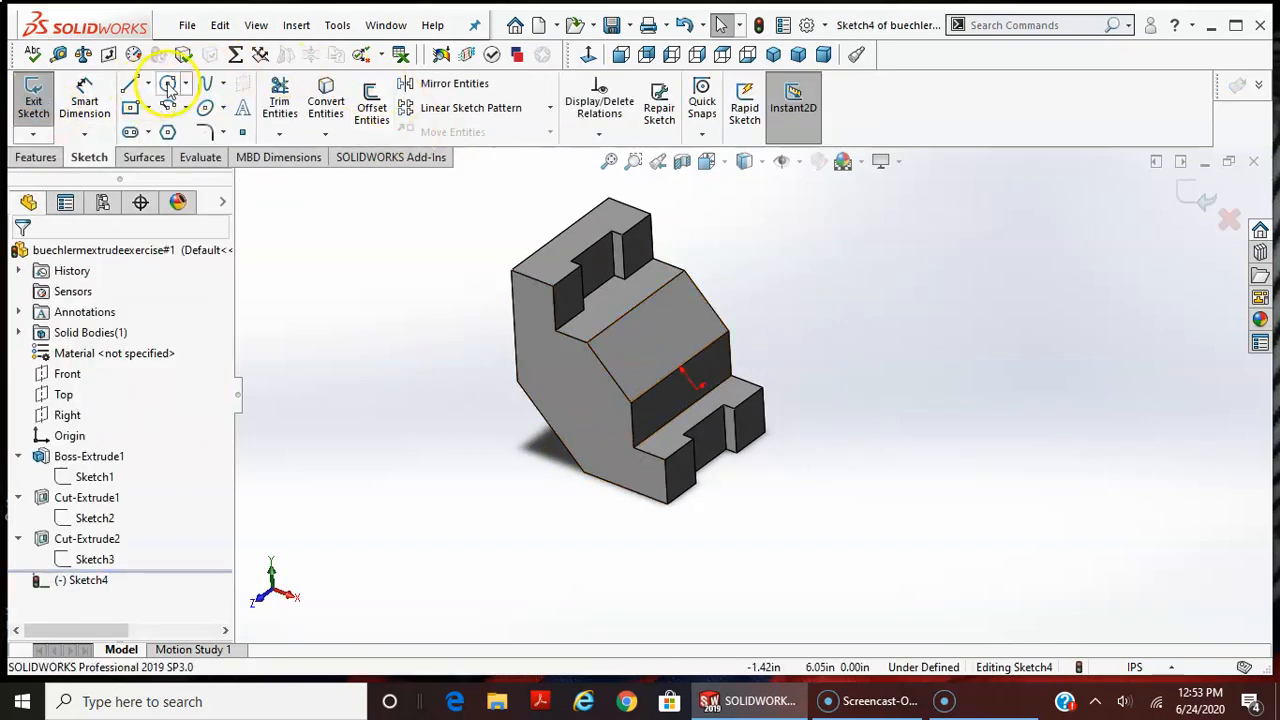
pyautogui.click(168, 84)
pyautogui.click(636, 352)
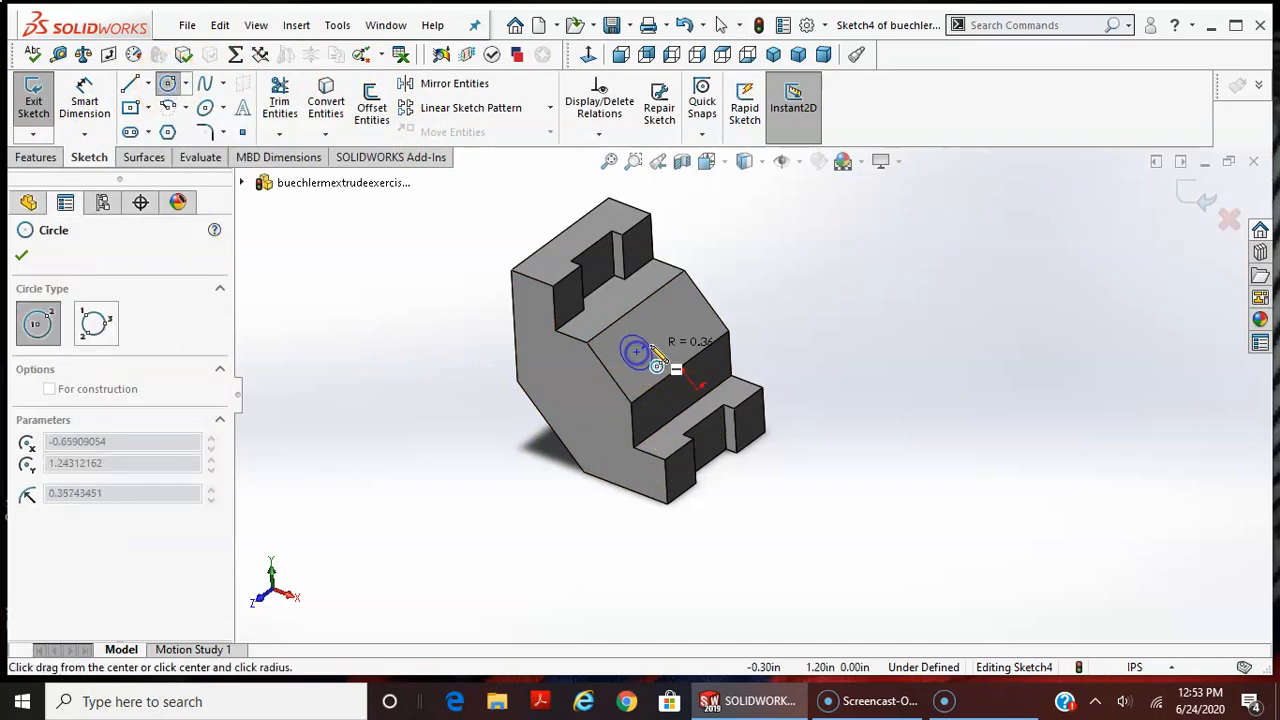
pyautogui.click(642, 356)
pyautogui.click(680, 319)
pyautogui.click(692, 311)
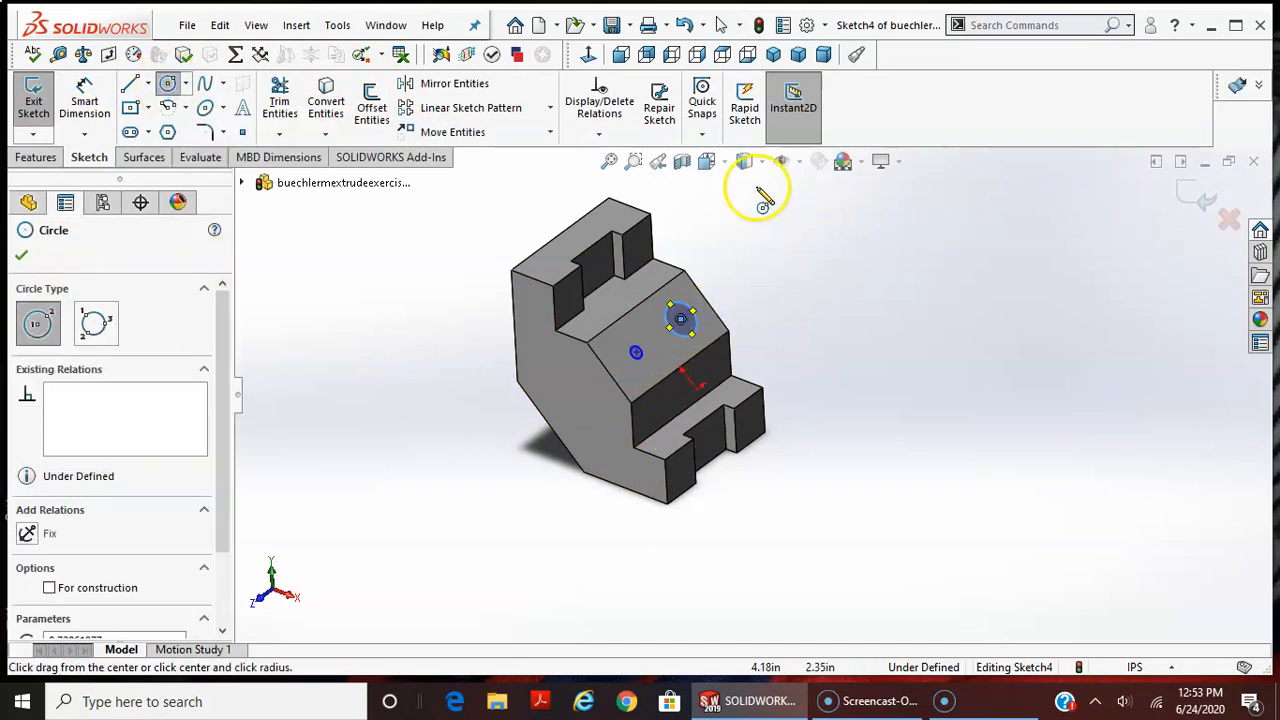
# Draw a vertical centerline about 0.94 in long from the midpoint of the sloped face's lower edge, between the circles
pyautogui.click(148, 84)
pyautogui.click(171, 129)
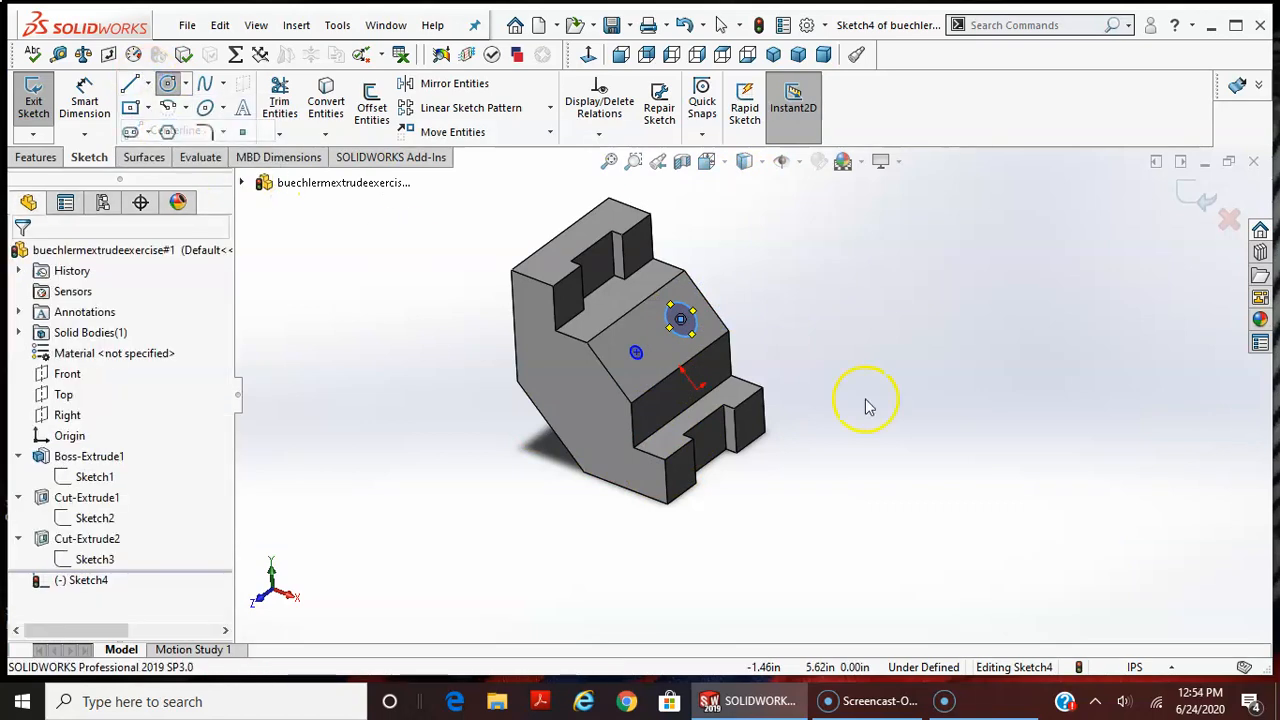
pyautogui.click(681, 368)
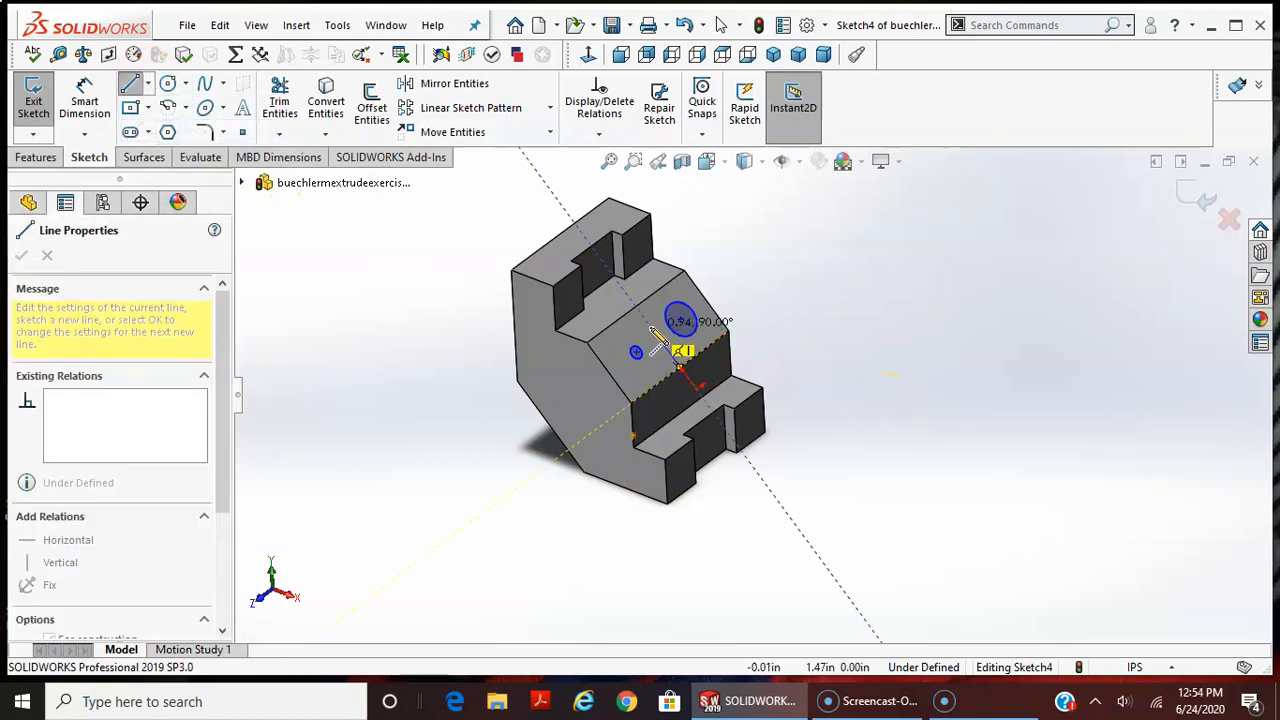
pyautogui.scroll(-4, 774, 343)
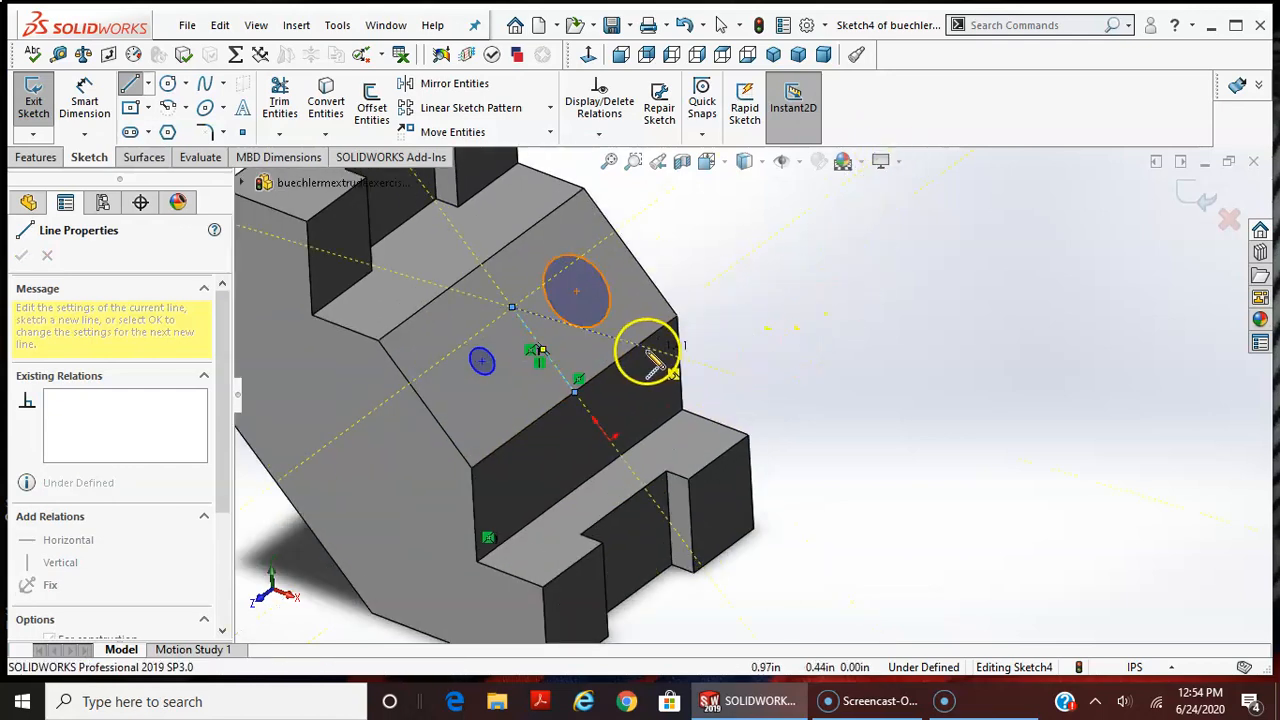
pyautogui.press('Escape')
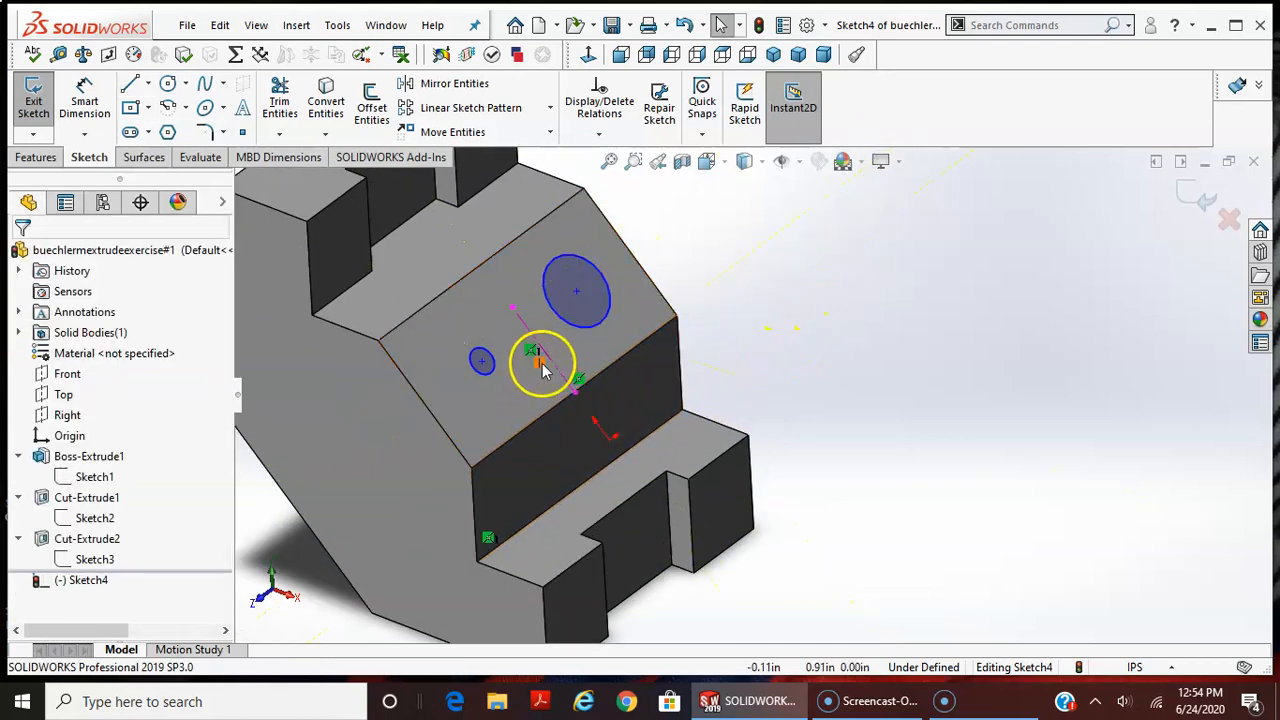
# Dimension the smaller circle's diameter to .5 in
pyautogui.rightClick(86, 582)
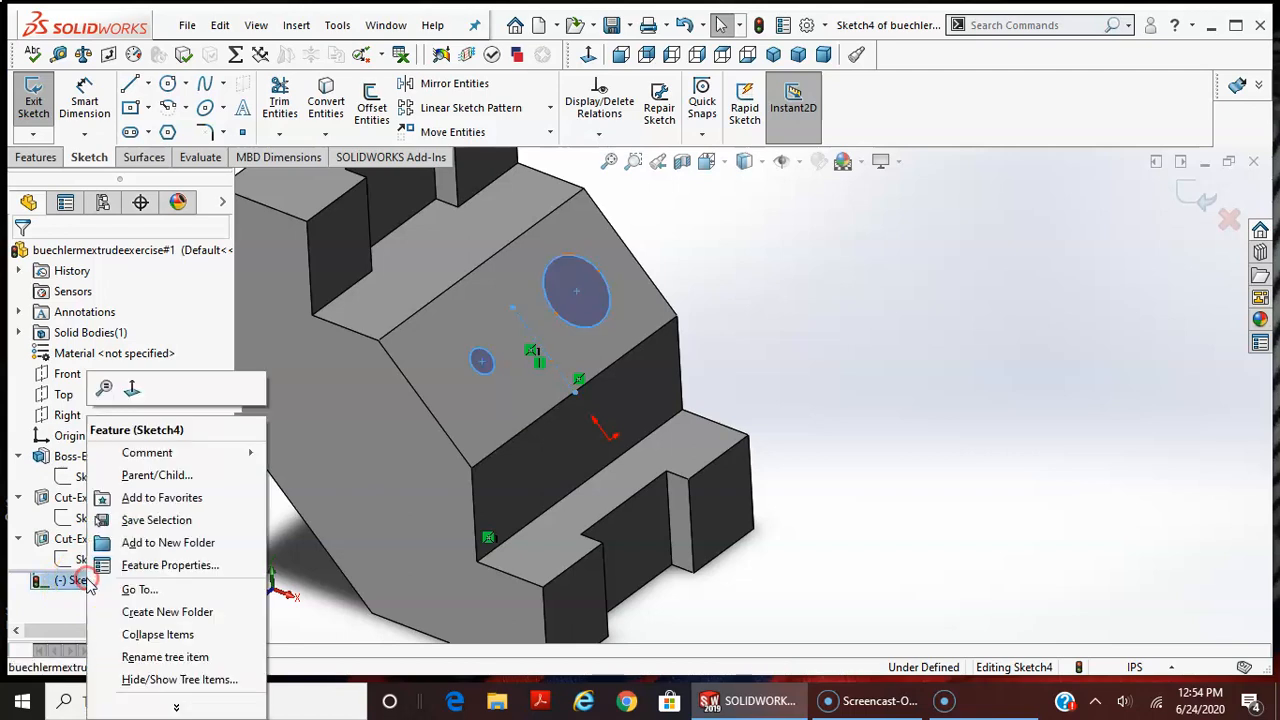
pyautogui.click(131, 390)
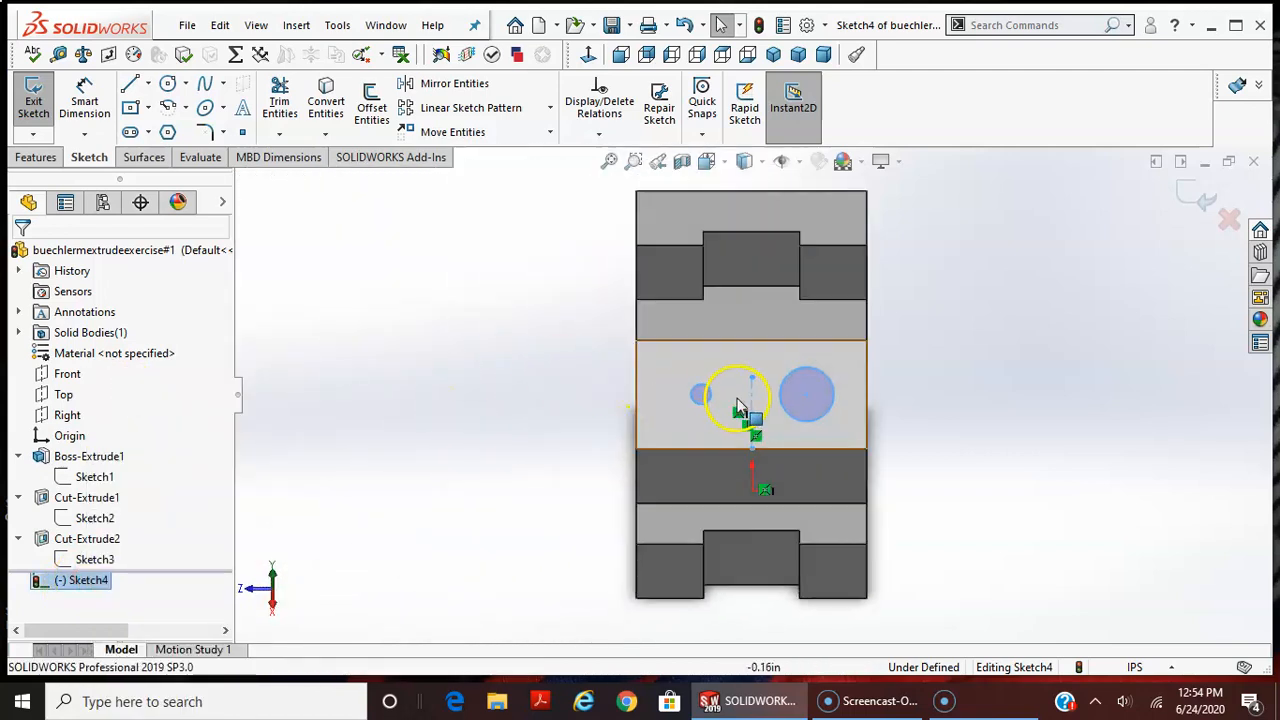
pyautogui.scroll(-3, 972, 468)
pyautogui.click(973, 460)
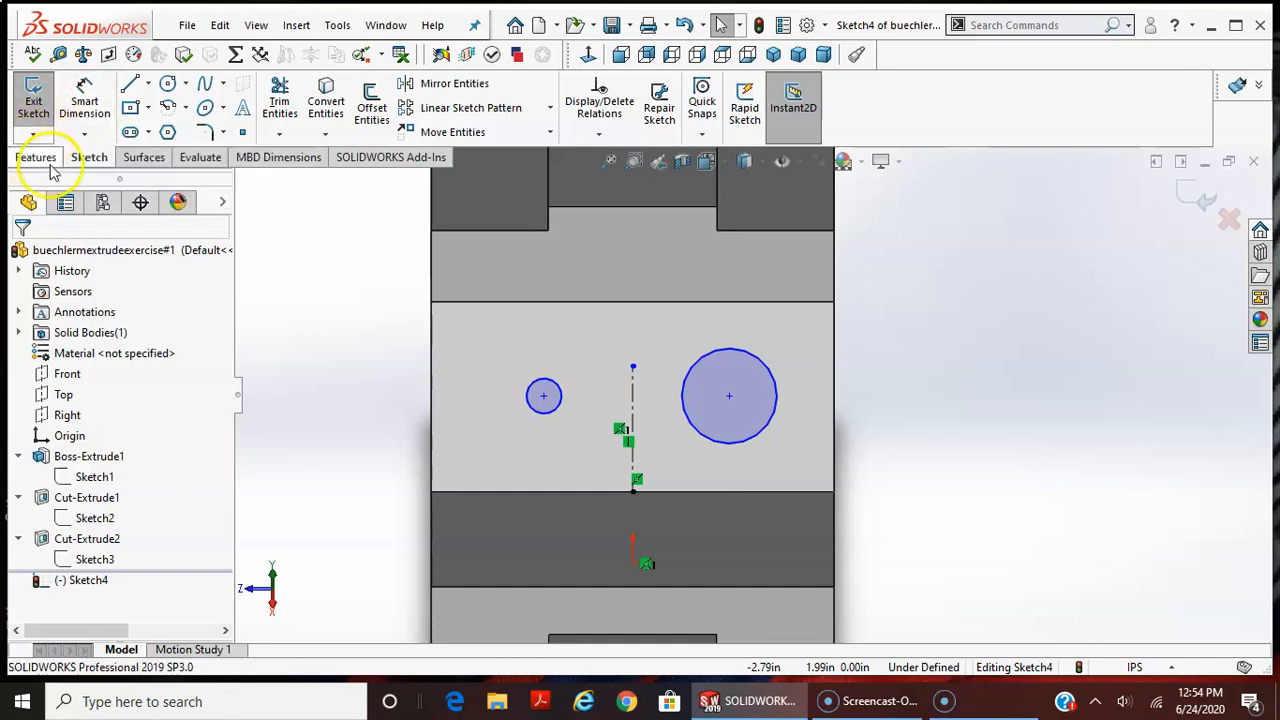
pyautogui.click(84, 105)
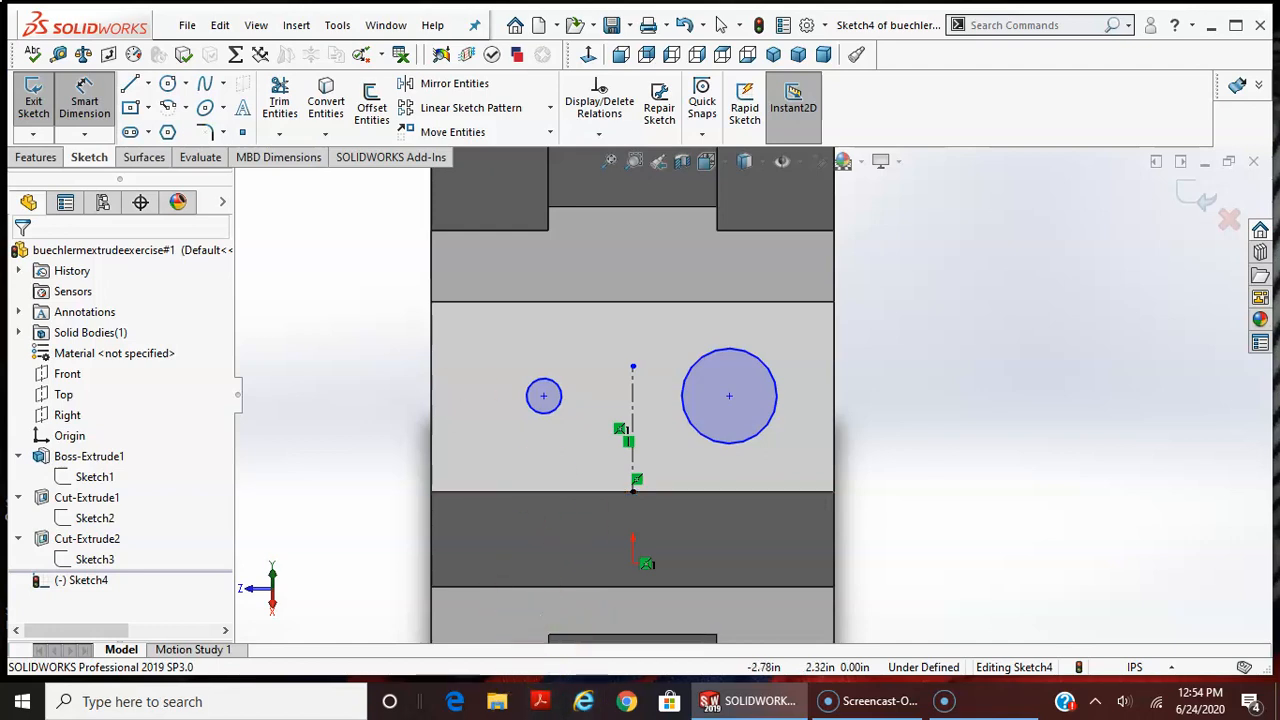
pyautogui.click(86, 106)
pyautogui.click(524, 410)
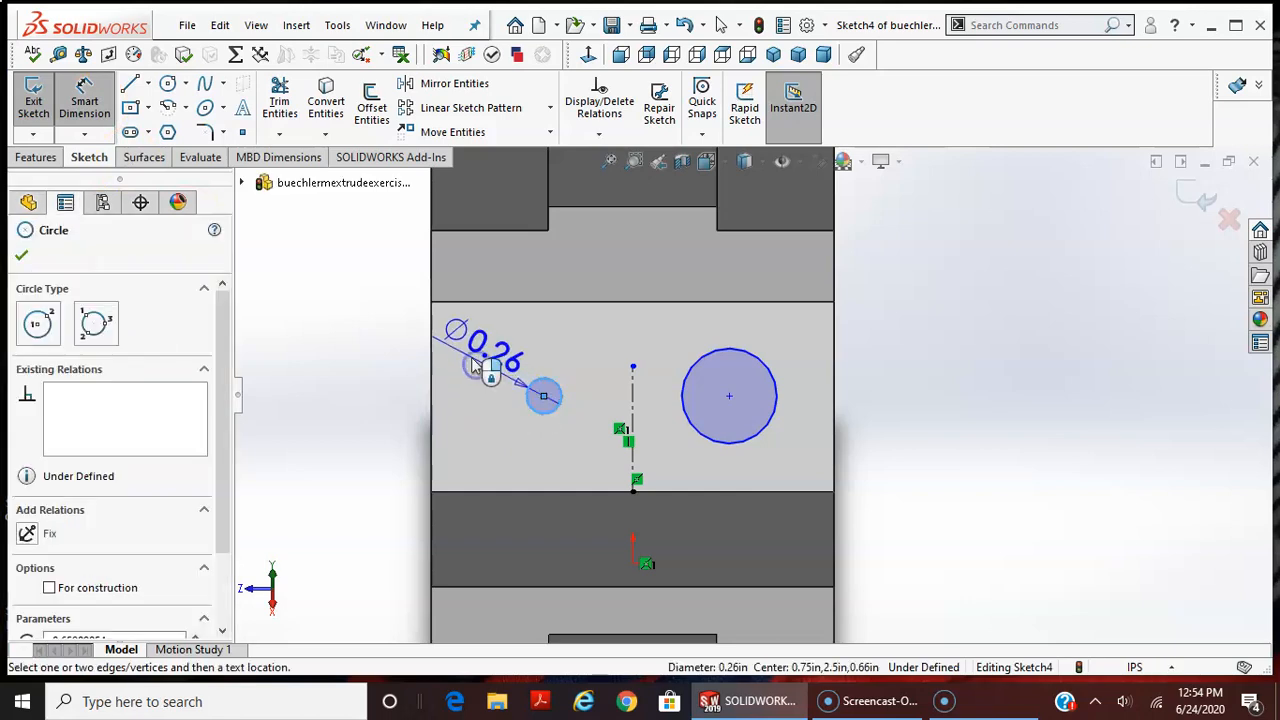
pyautogui.click(555, 309)
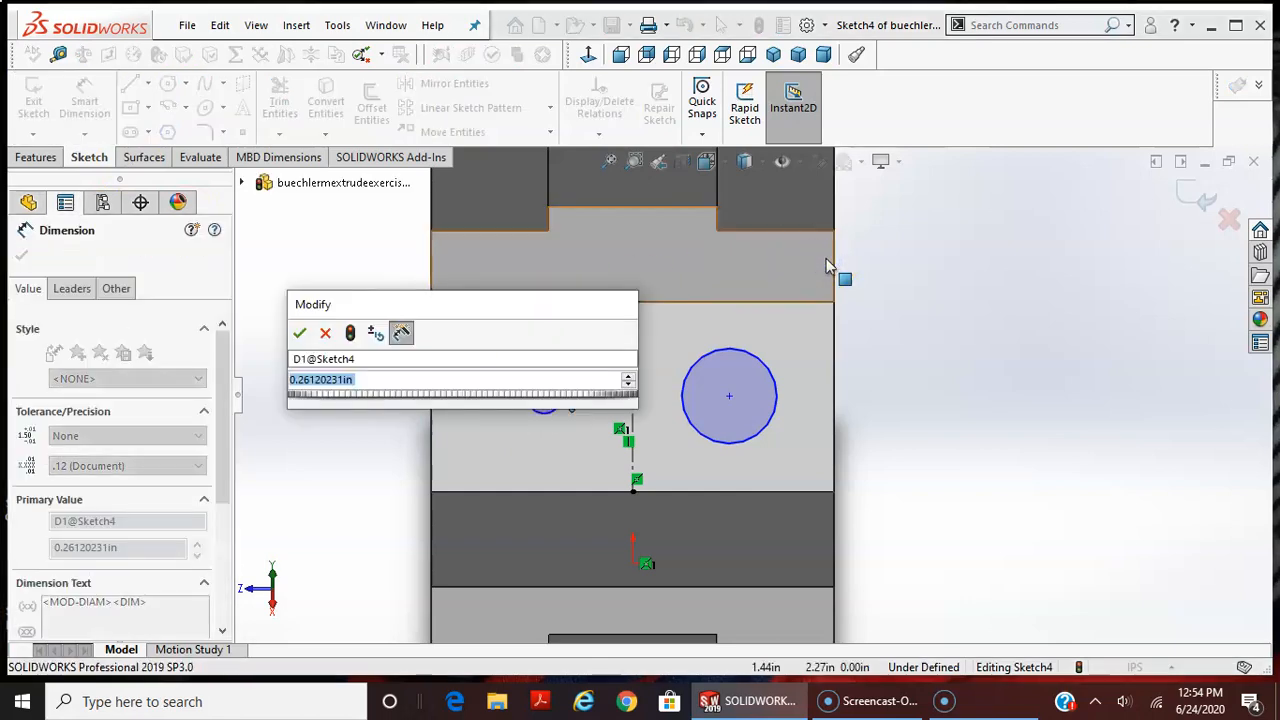
pyautogui.write('.5')
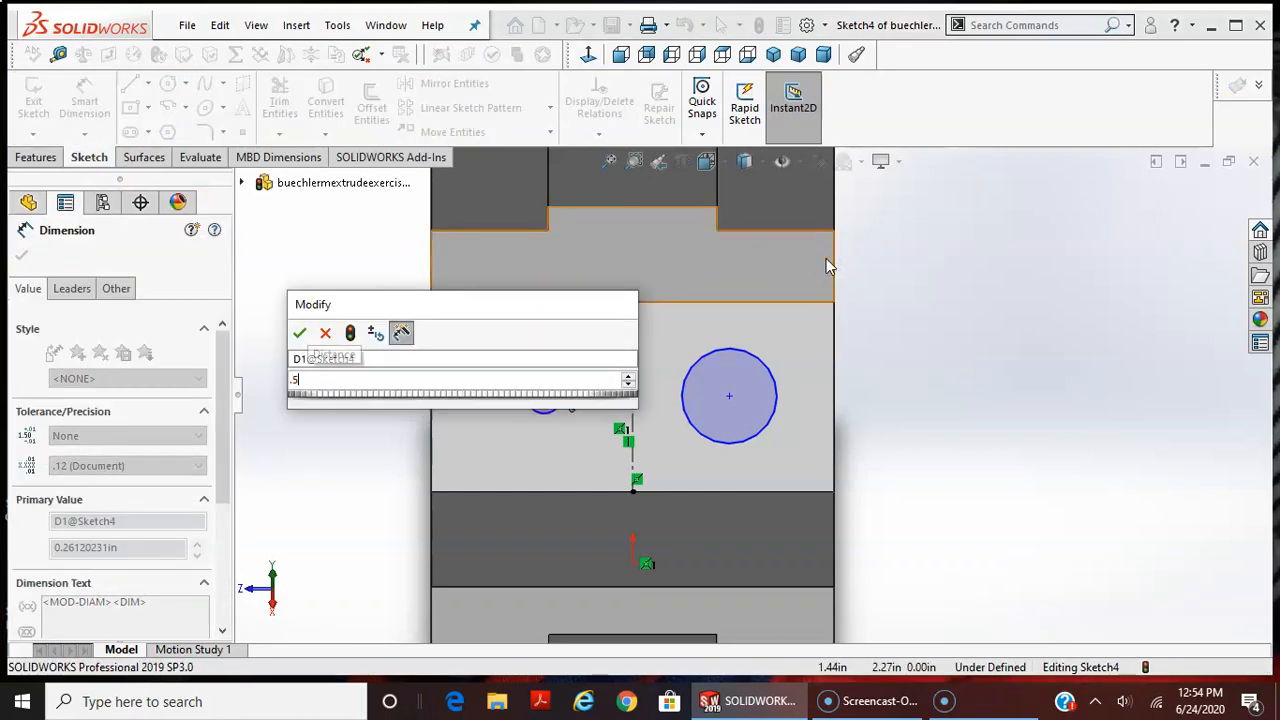
pyautogui.press('Return')
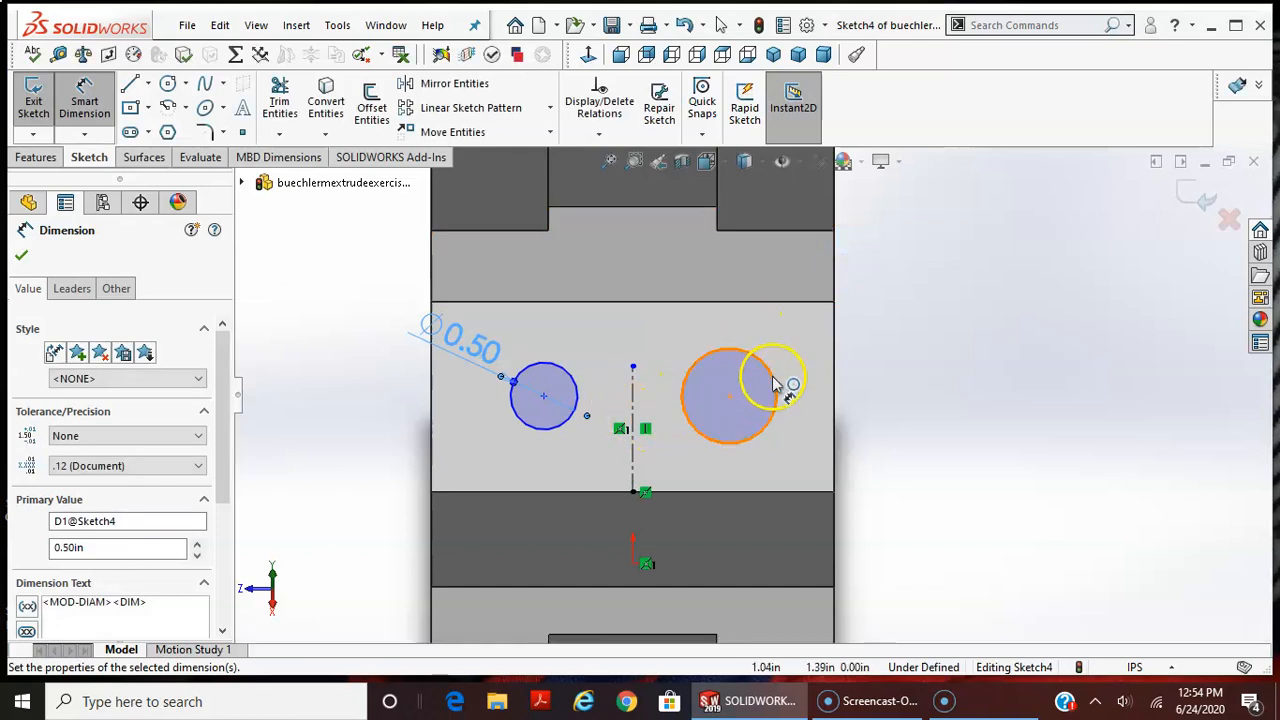
pyautogui.click(567, 421)
pyautogui.click(642, 429)
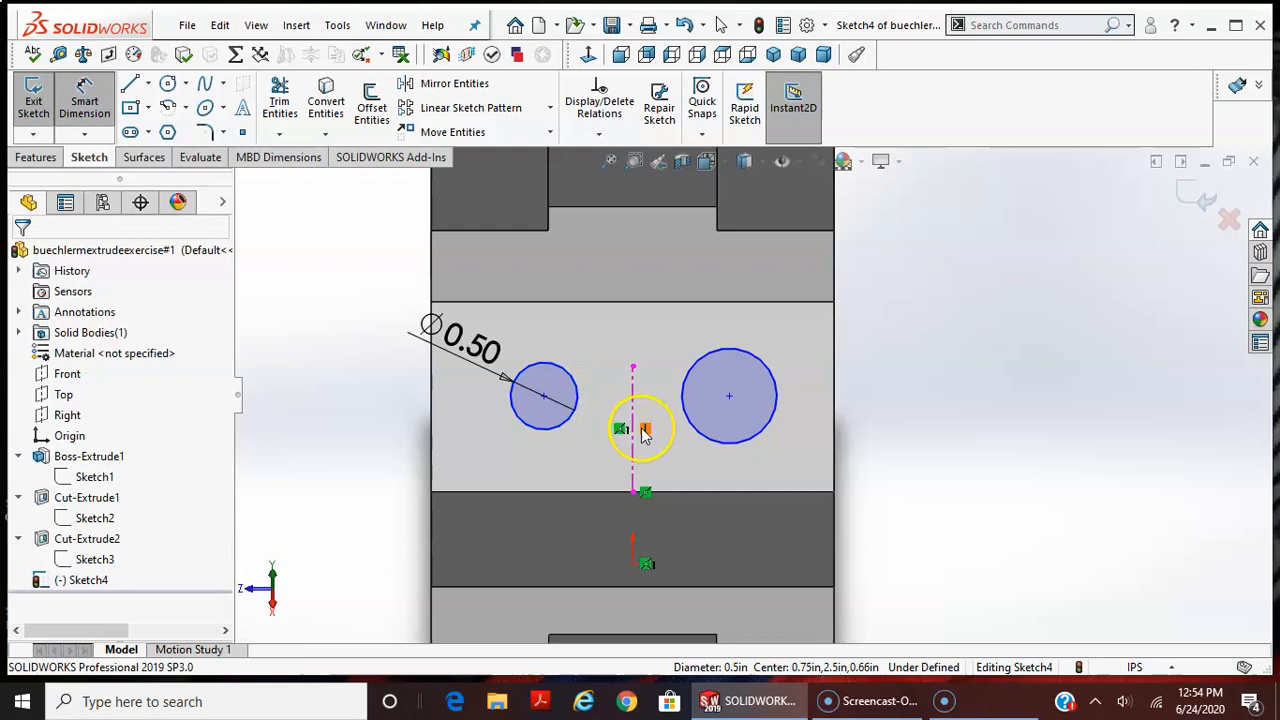
pyautogui.click(693, 432)
pyautogui.press('Escape')
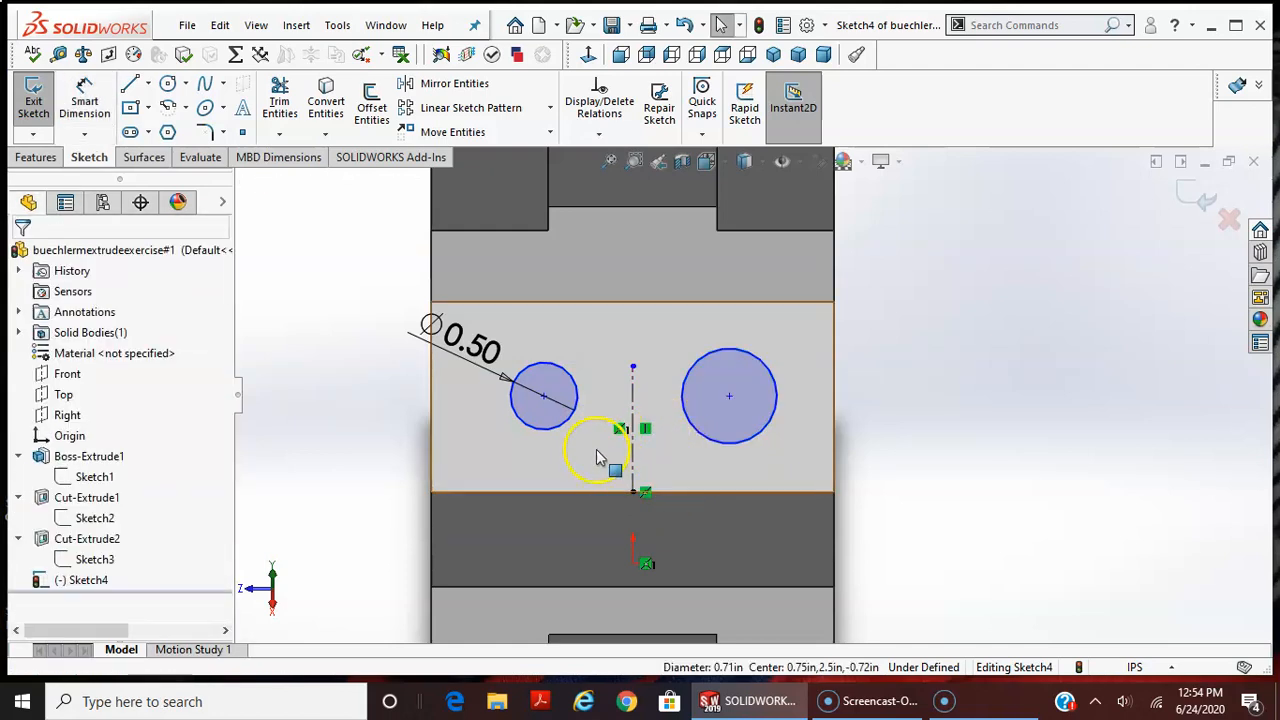
# Add an Equal relation between the two circles on the sloped face
pyautogui.click(570, 430)
pyautogui.click(694, 434)
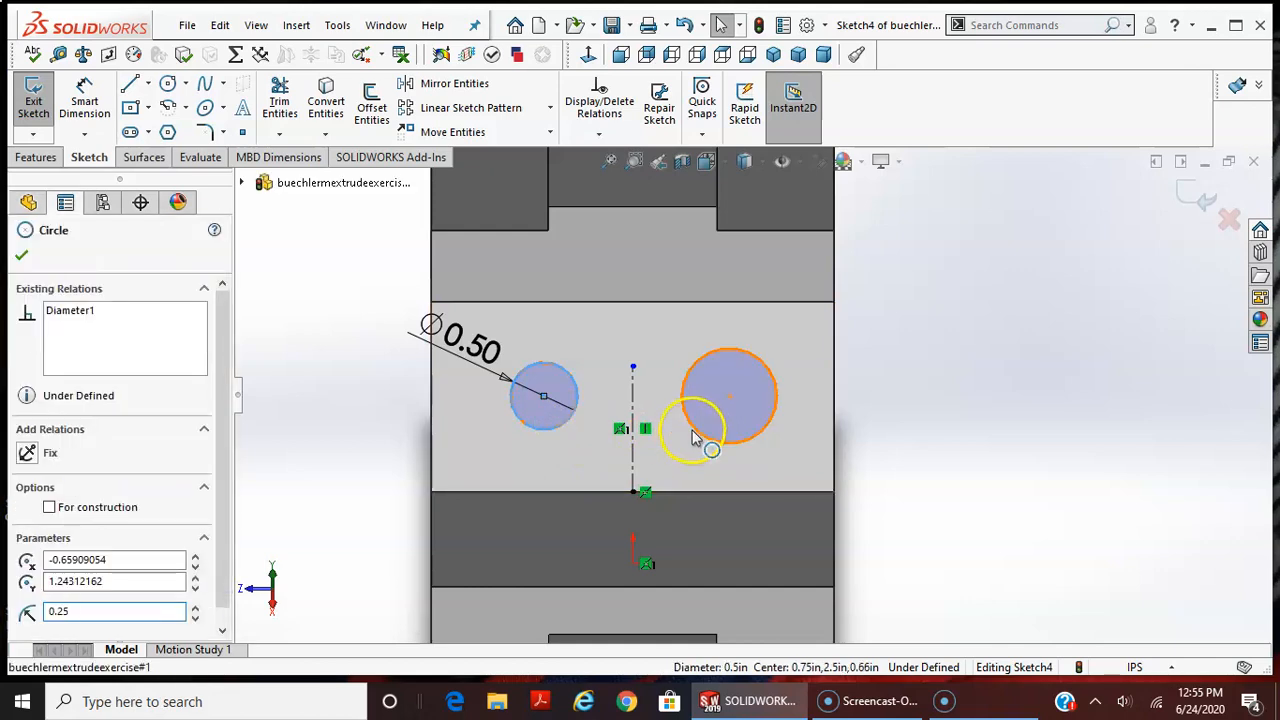
pyautogui.keyDown('ctrl'); pyautogui.click(587, 416); pyautogui.keyUp('ctrl')
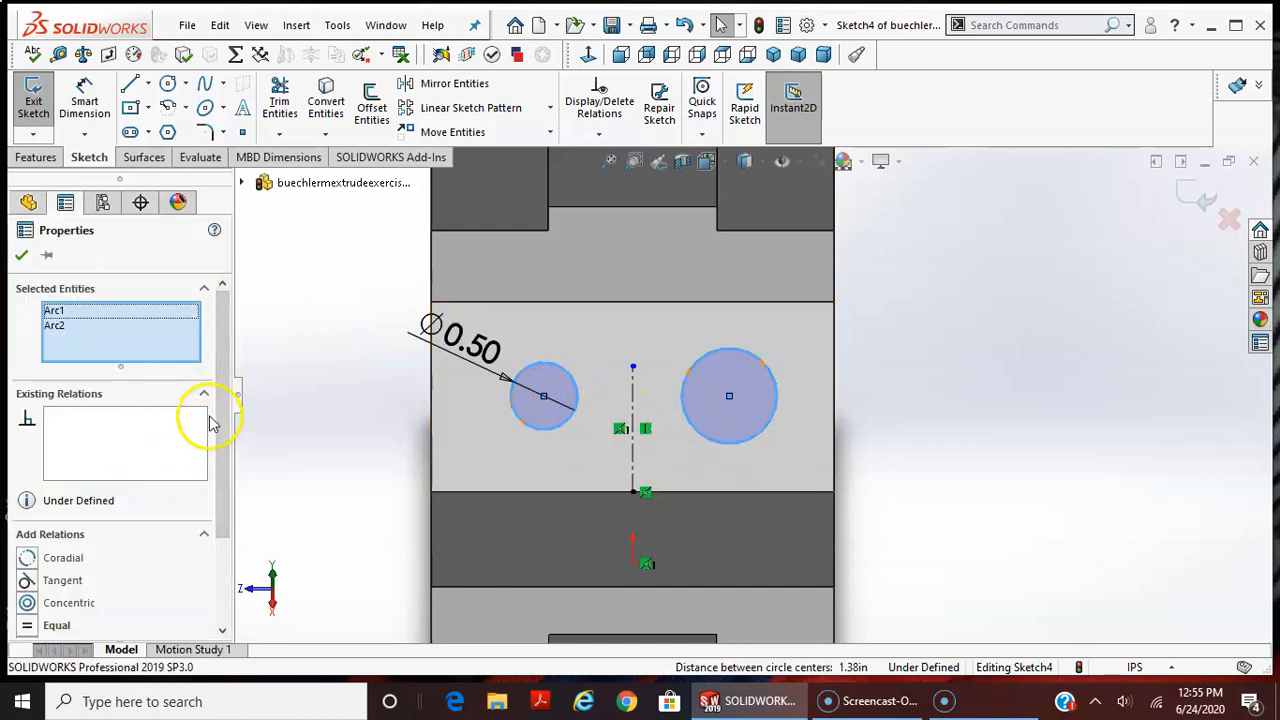
pyautogui.click(57, 625)
pyautogui.click(959, 335)
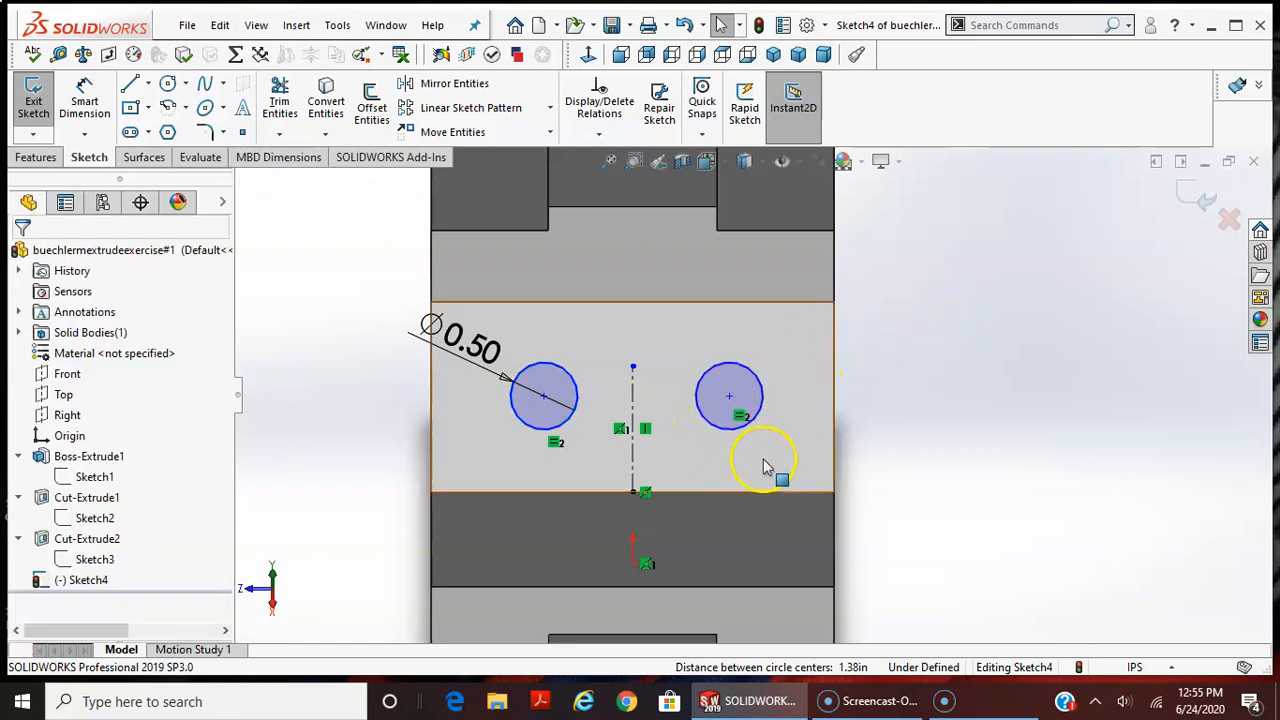
# Make the two circles symmetric about the vertical centerline and spread their centers to about 1.55 in apart
pyautogui.click(568, 424)
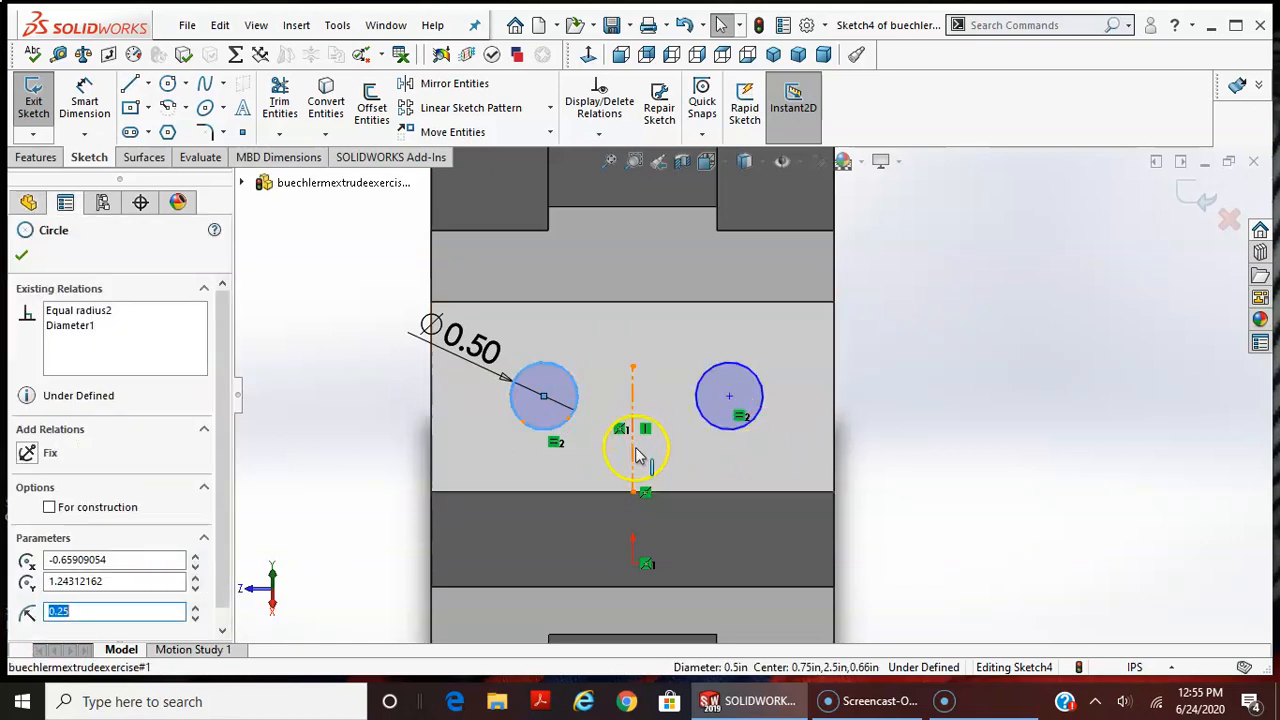
pyautogui.keyDown('ctrl'); pyautogui.click(633, 452); pyautogui.keyUp('ctrl')
pyautogui.keyDown('ctrl'); pyautogui.click(709, 424); pyautogui.keyUp('ctrl')
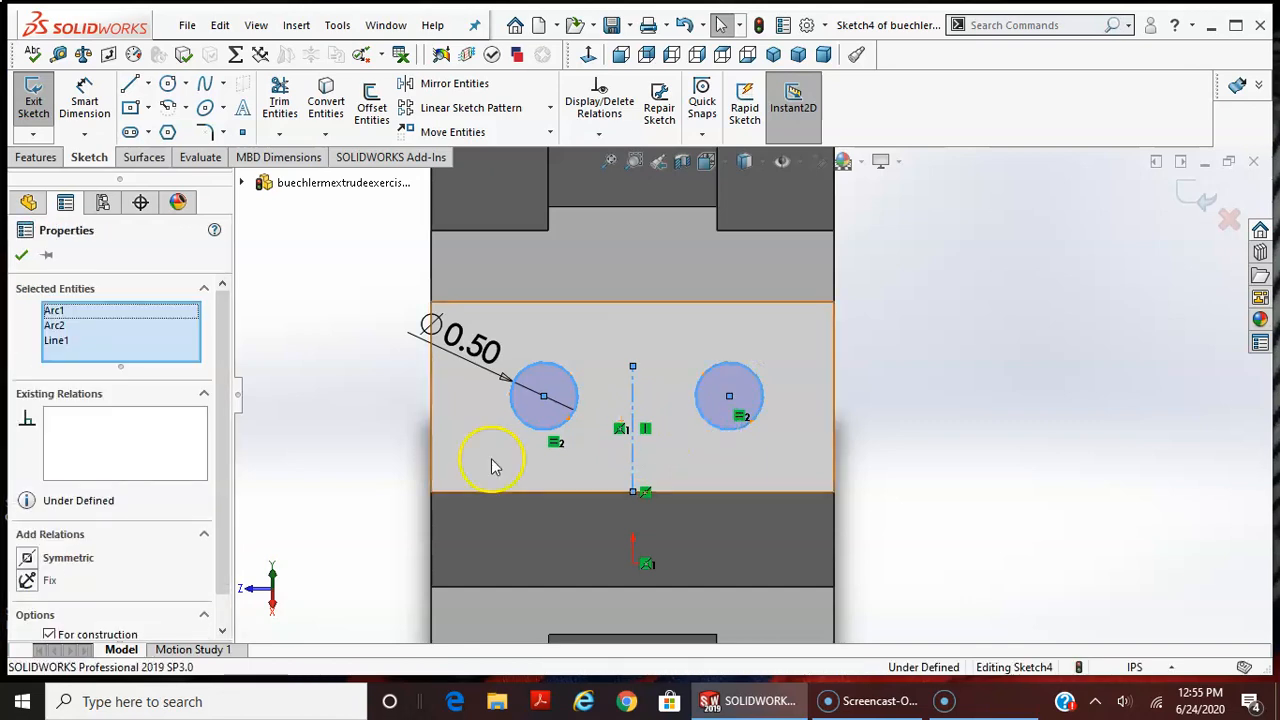
pyautogui.click(55, 558)
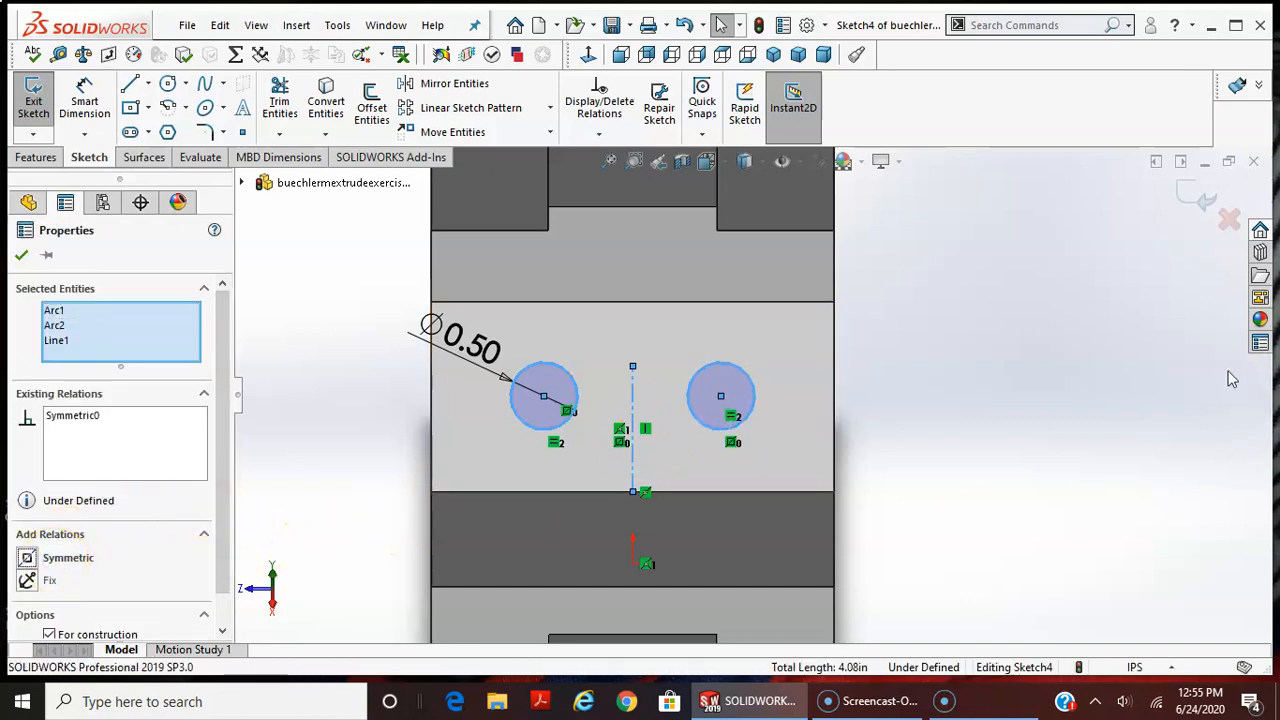
pyautogui.click(932, 415)
pyautogui.moveTo(720, 395)
pyautogui.mouseDown()
pyautogui.moveTo(866, 400)
pyautogui.moveTo(813, 413)
pyautogui.moveTo(737, 466)
pyautogui.moveTo(697, 300)
pyautogui.moveTo(680, 465)
pyautogui.moveTo(755, 300)
pyautogui.moveTo(738, 510)
pyautogui.moveTo(688, 340)
pyautogui.moveTo(742, 420)
pyautogui.moveTo(737, 397)
pyautogui.mouseUp()
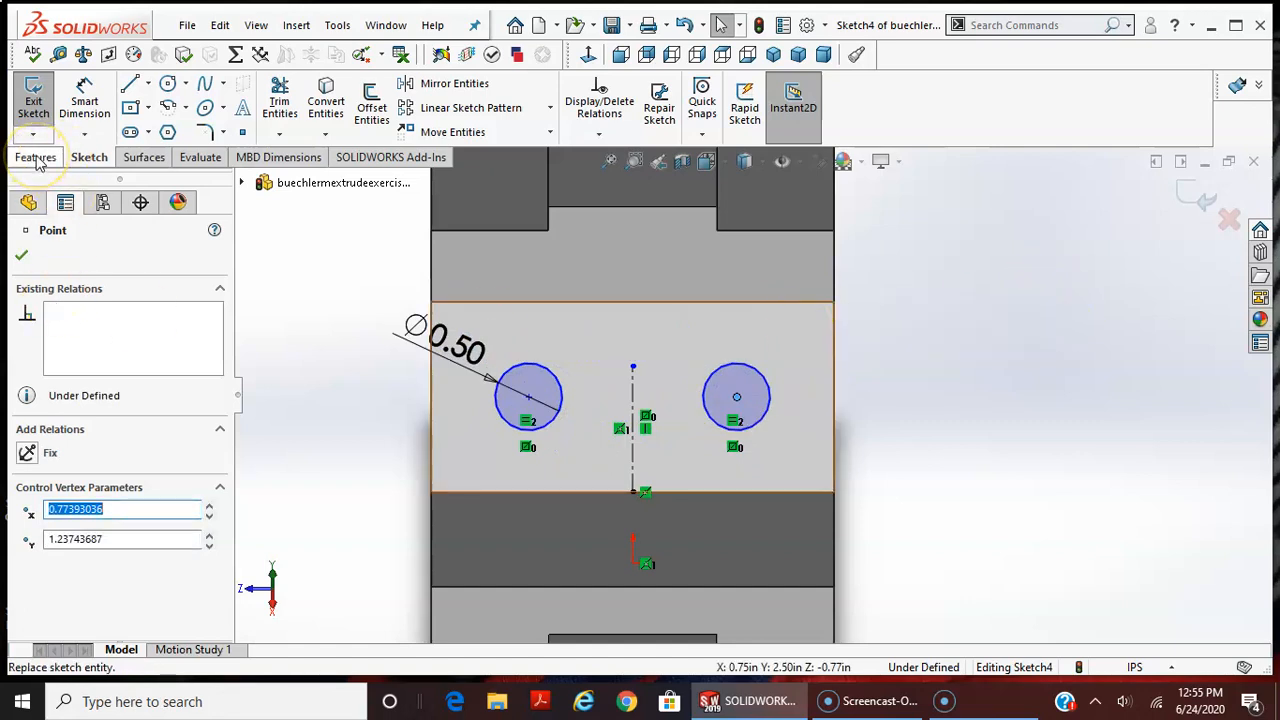
# Dimension the height of the 0.50 in circle's center above the sloped face's lower edge to .707 in
pyautogui.click(85, 97)
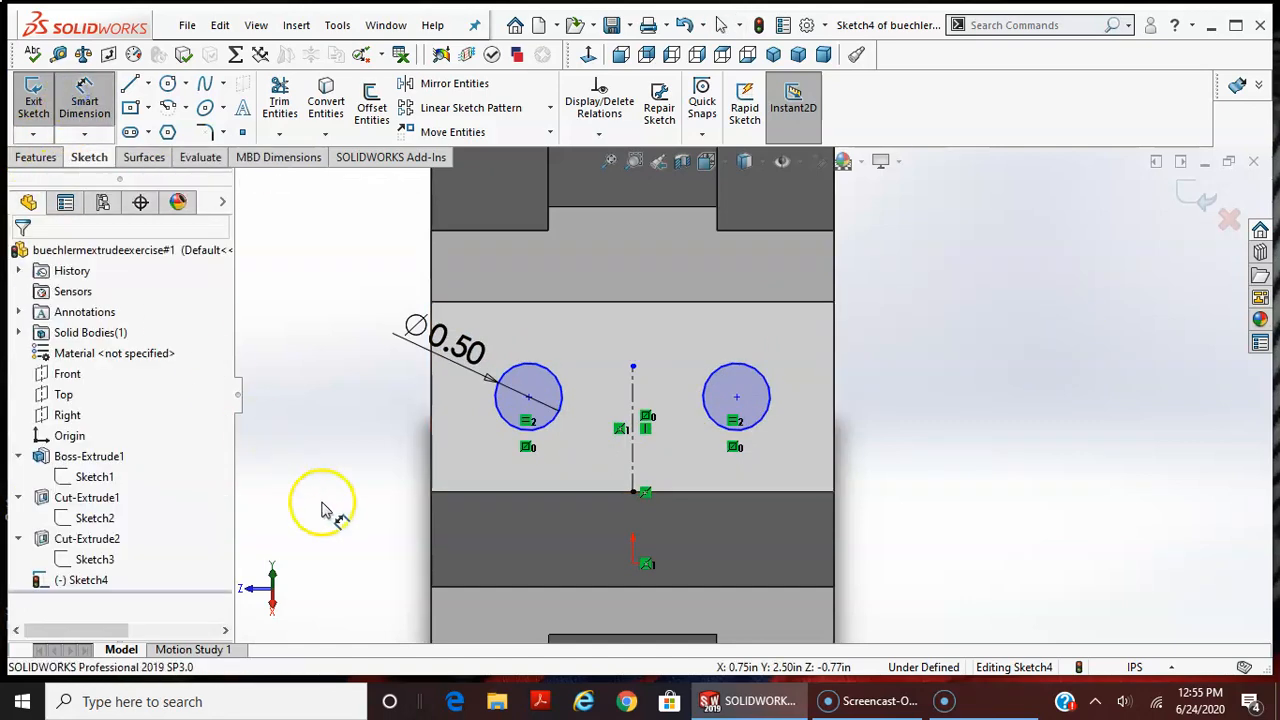
pyautogui.click(528, 397)
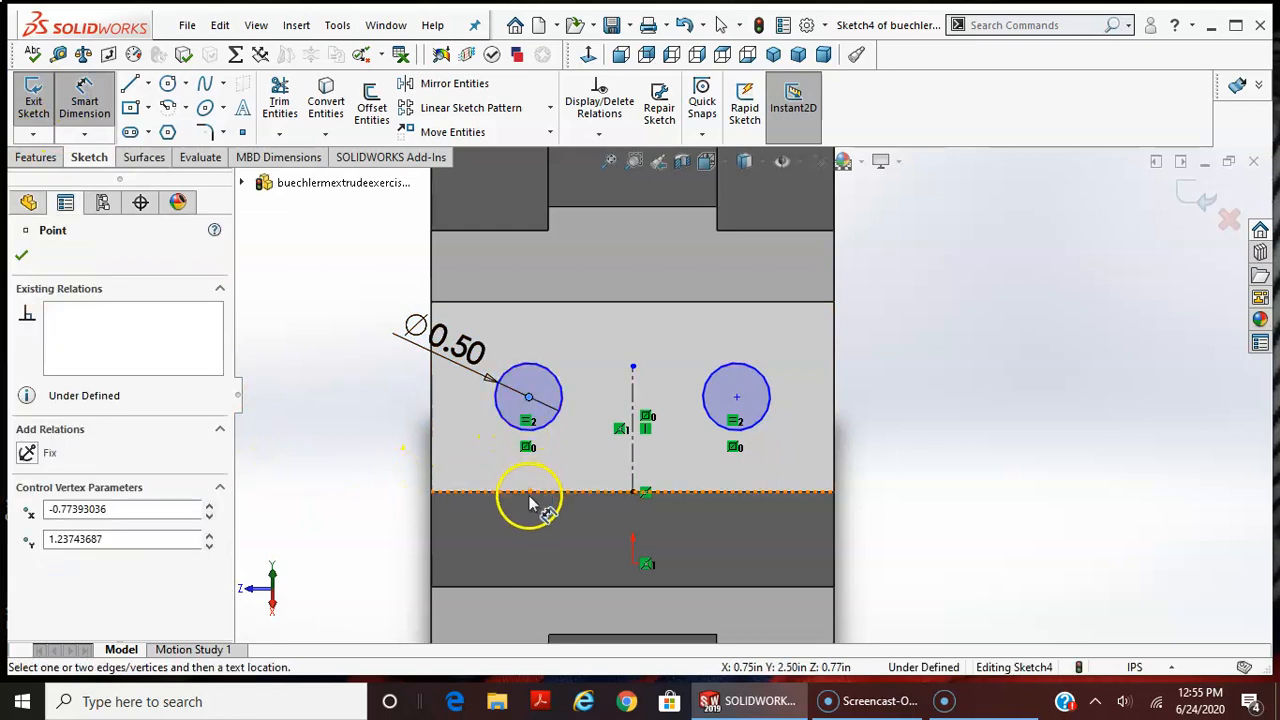
pyautogui.click(531, 494)
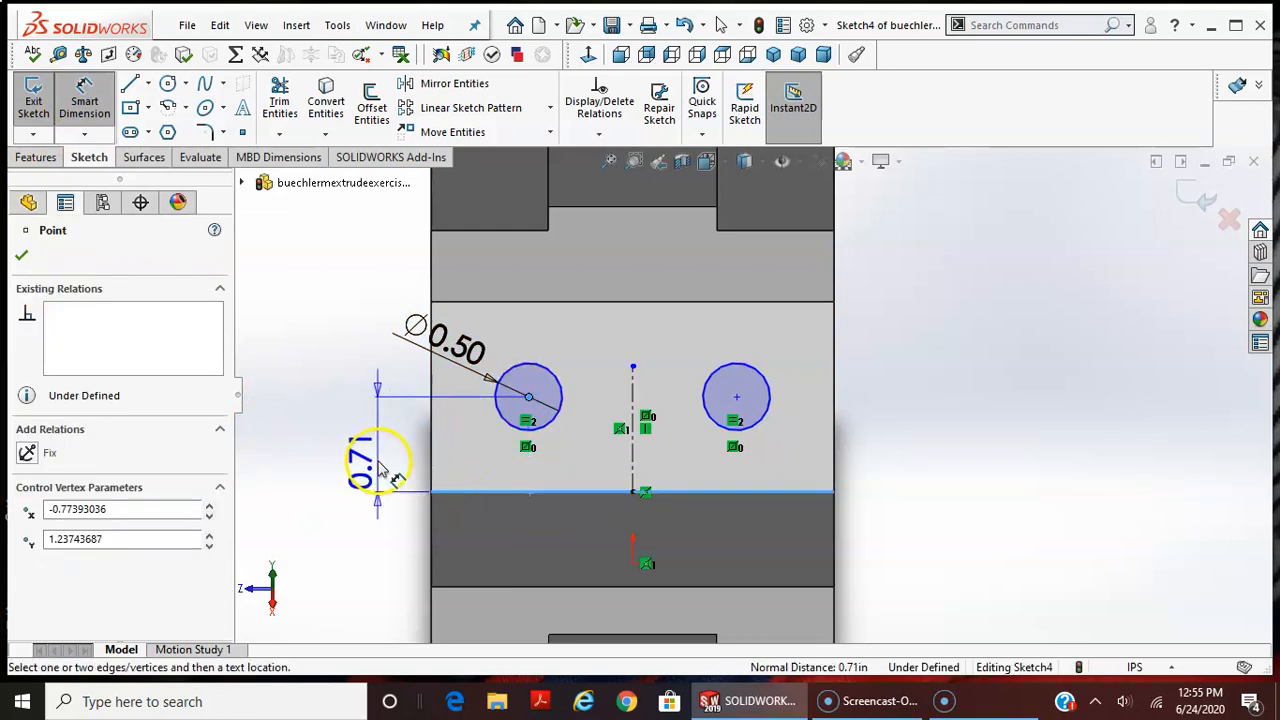
pyautogui.click(381, 450)
pyautogui.write('.707')
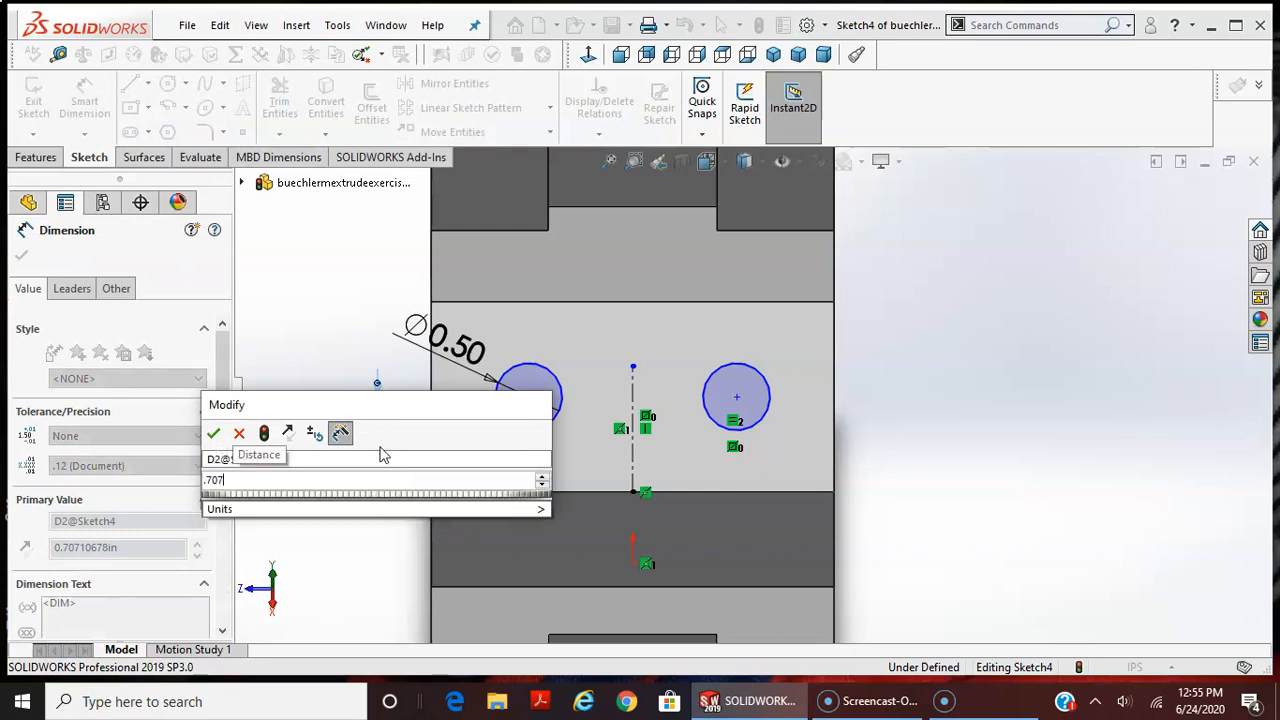
pyautogui.press('Return')
pyautogui.click(369, 457)
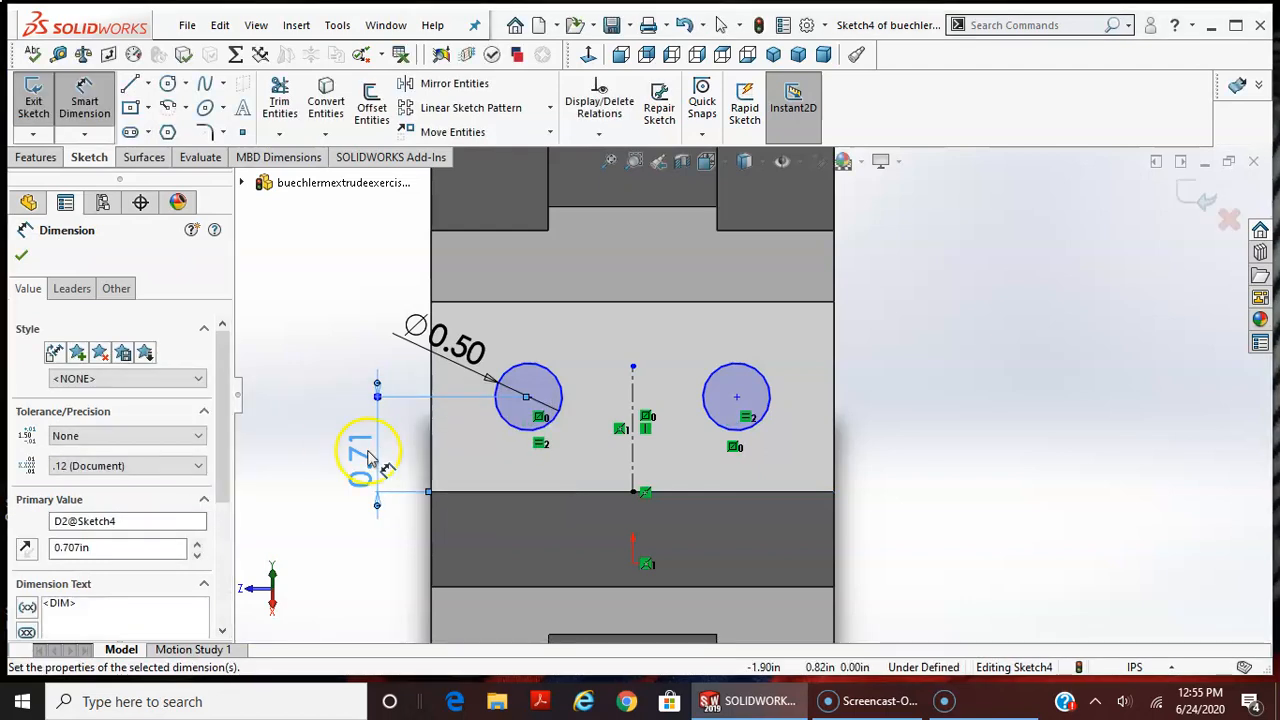
# Dimension the distance between the two circle centers to 1.5 in and close the dimension command
pyautogui.click(543, 428)
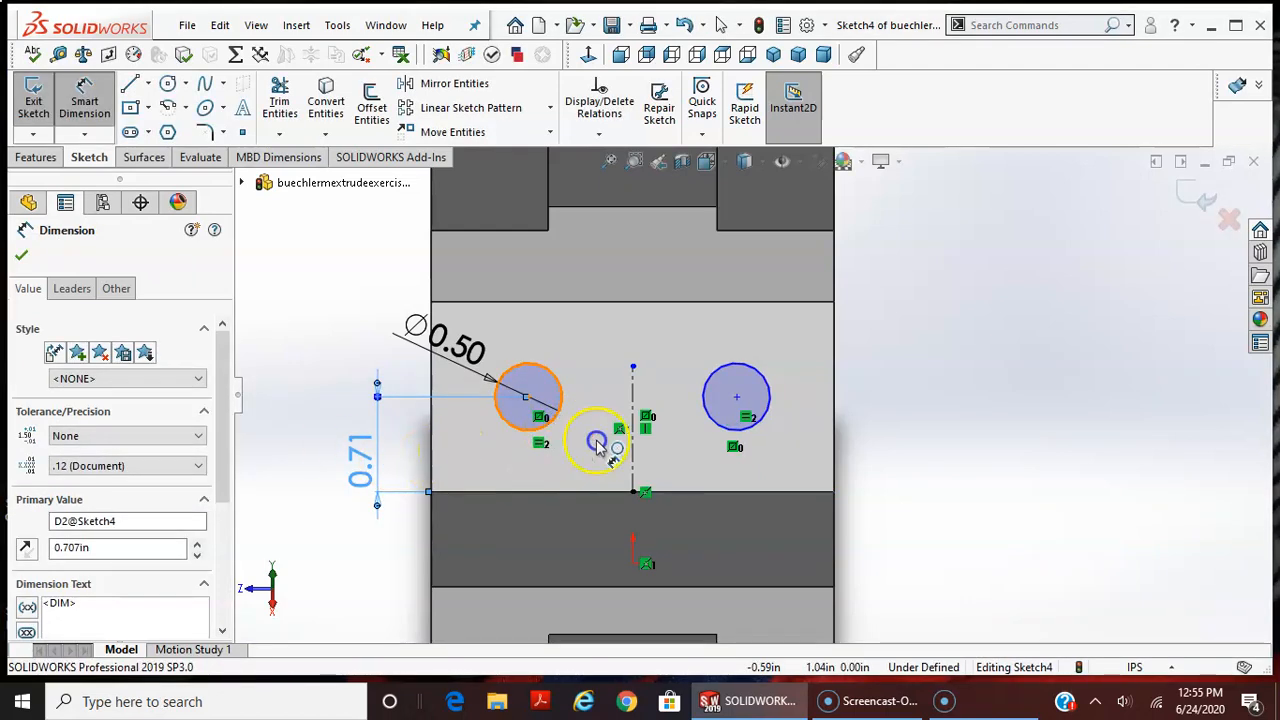
pyautogui.click(752, 440)
pyautogui.click(623, 273)
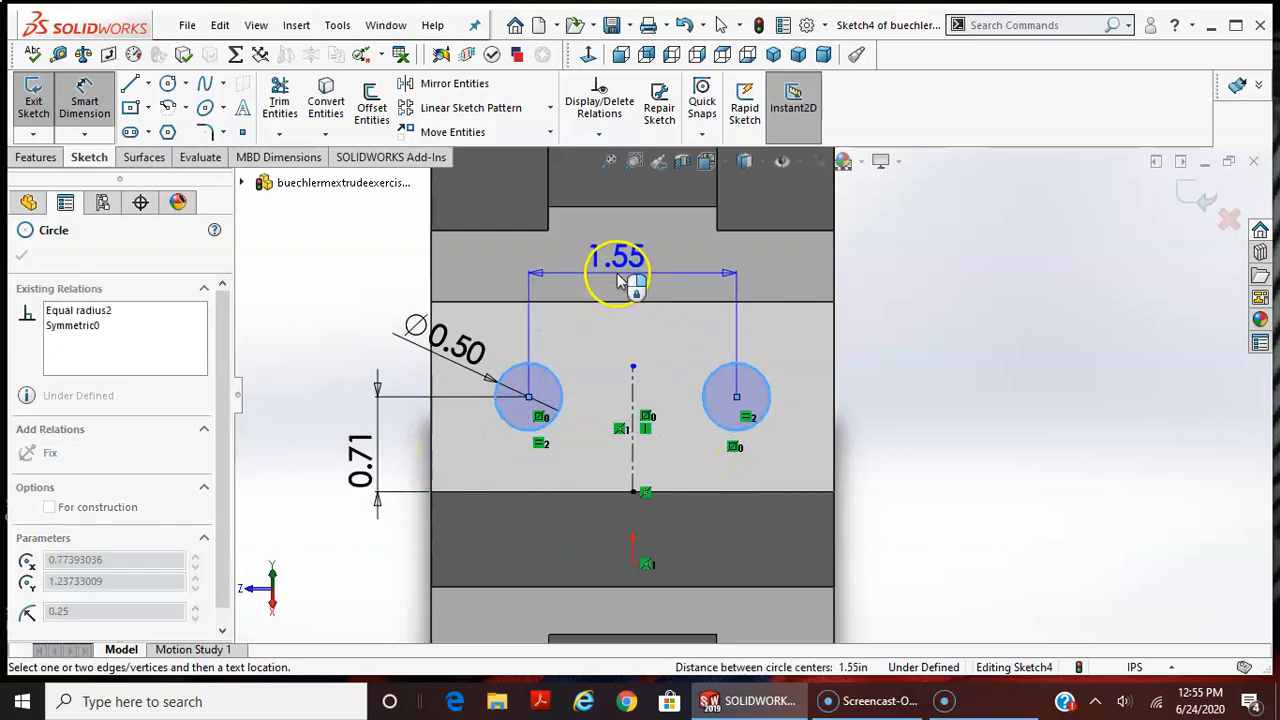
pyautogui.write('1.5')
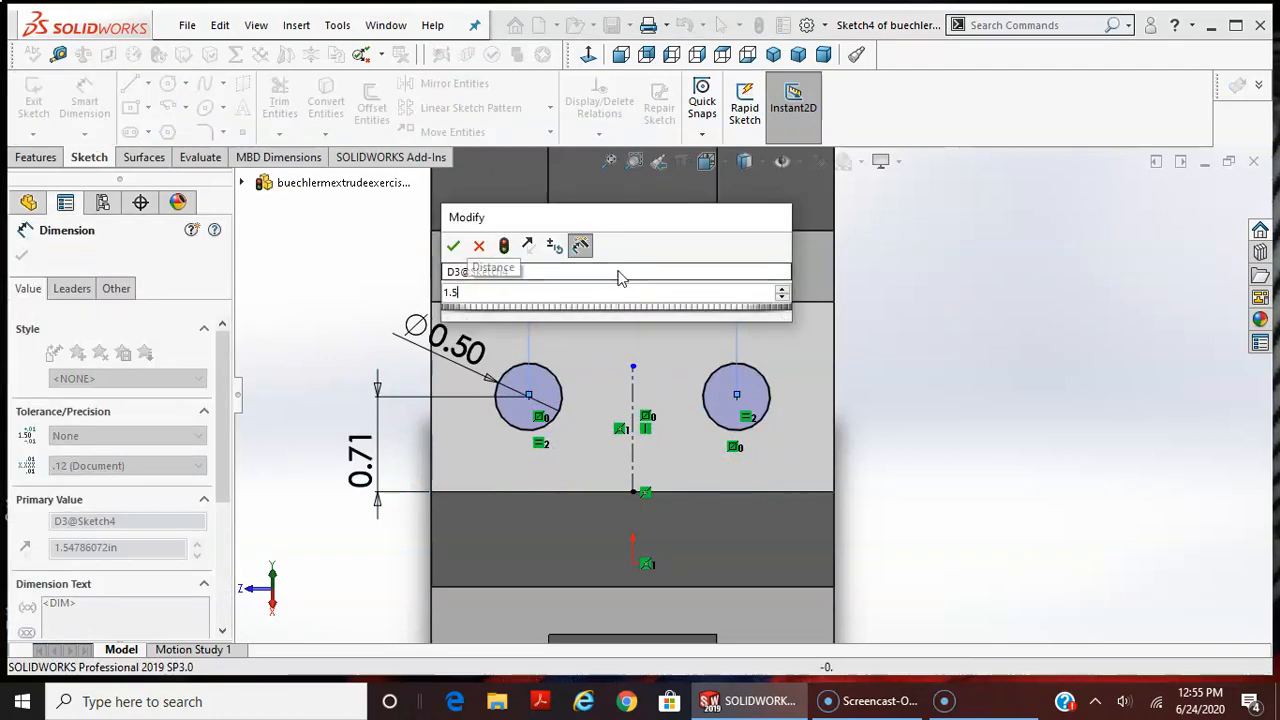
pyautogui.press('Return')
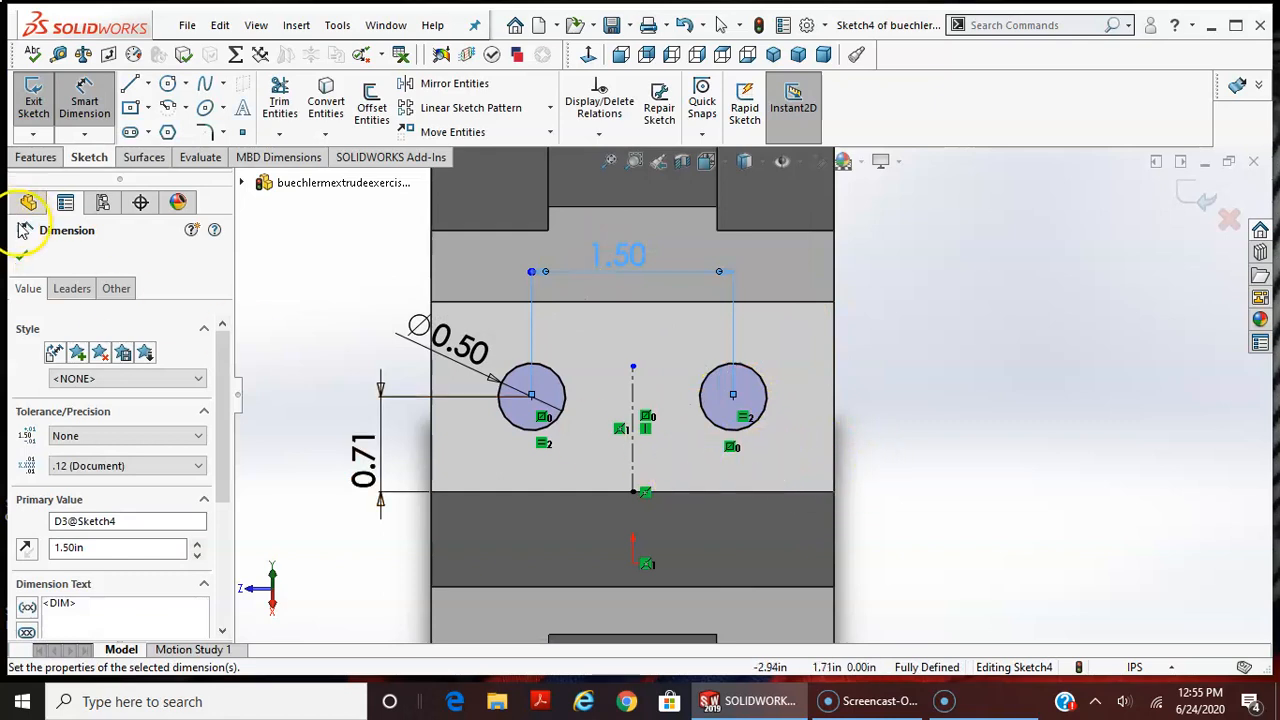
pyautogui.click(23, 258)
# Cut the two circles through the entire block with an Extruded Cut set to Through All
pyautogui.moveTo(986, 414); pyautogui.dragTo(1043, 382, button='middle')
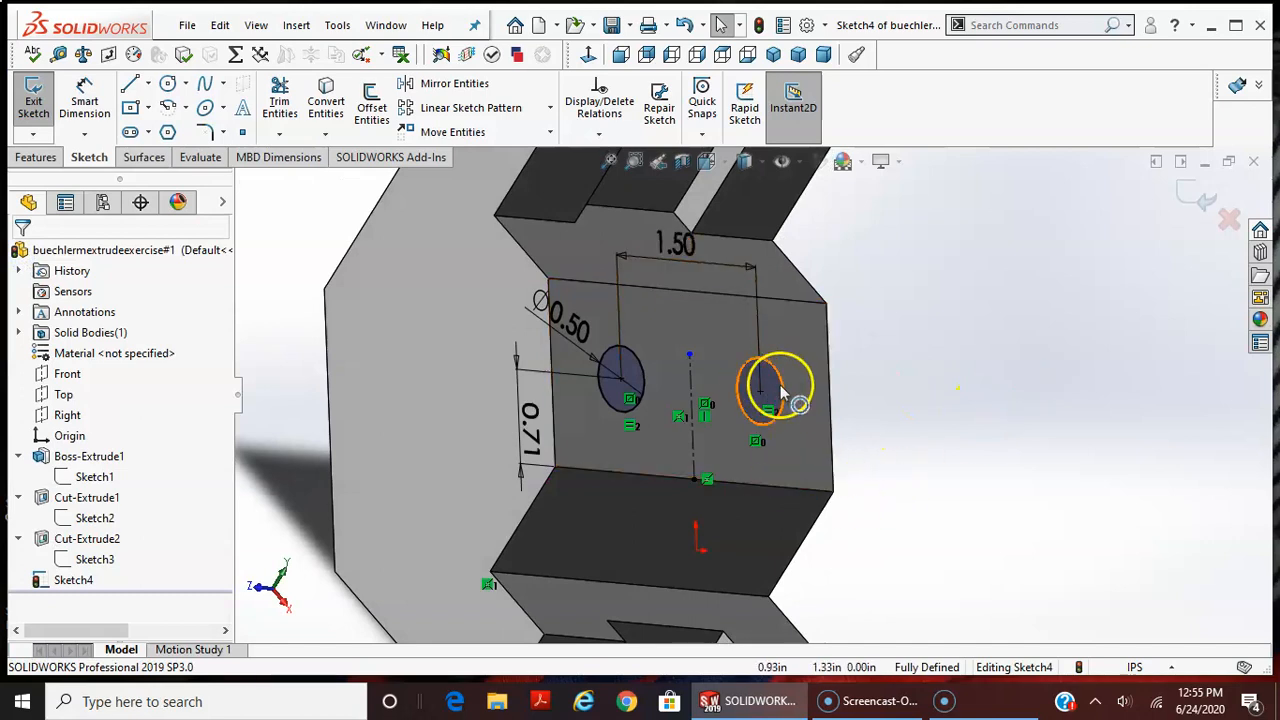
pyautogui.scroll(1, 801, 465)
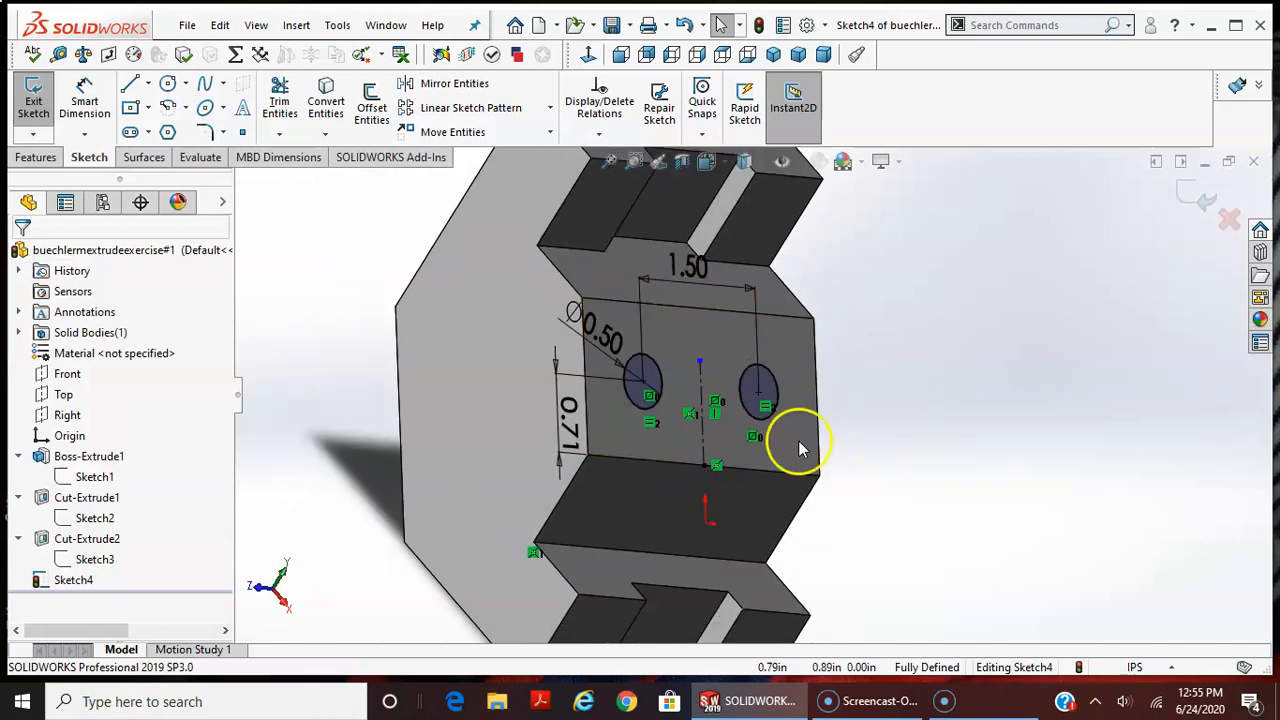
pyautogui.click(35, 157)
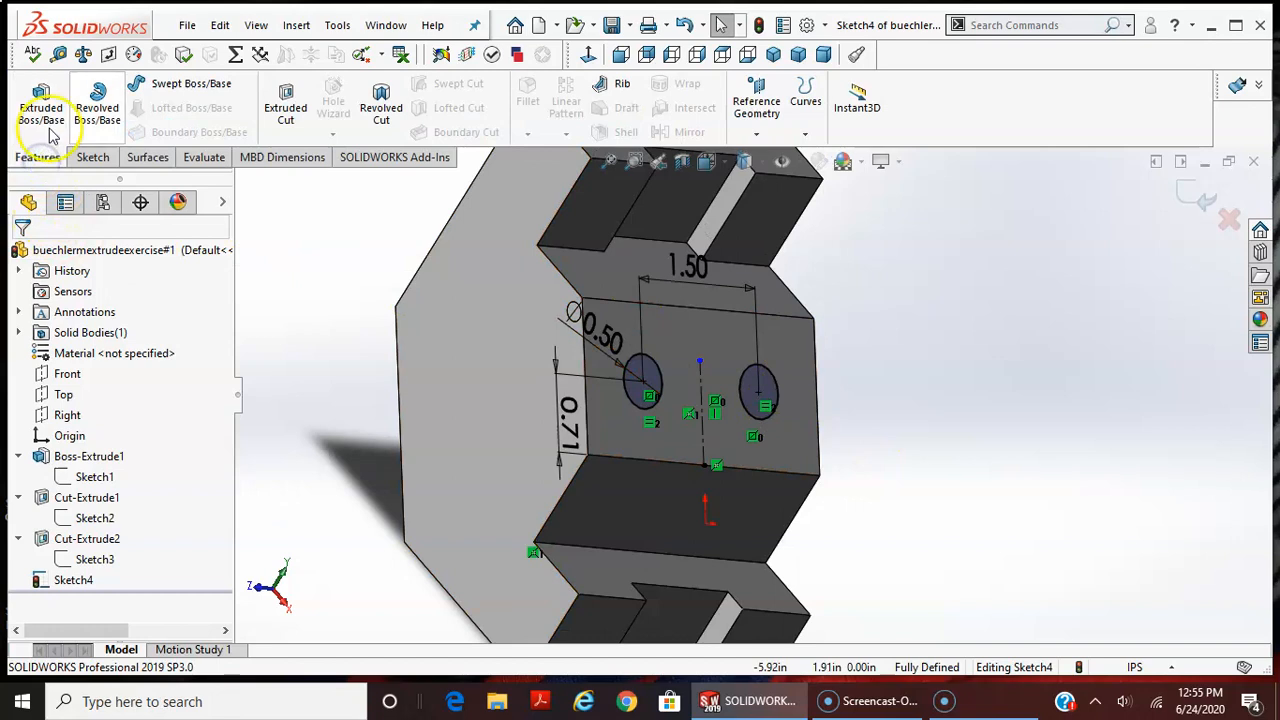
pyautogui.click(284, 108)
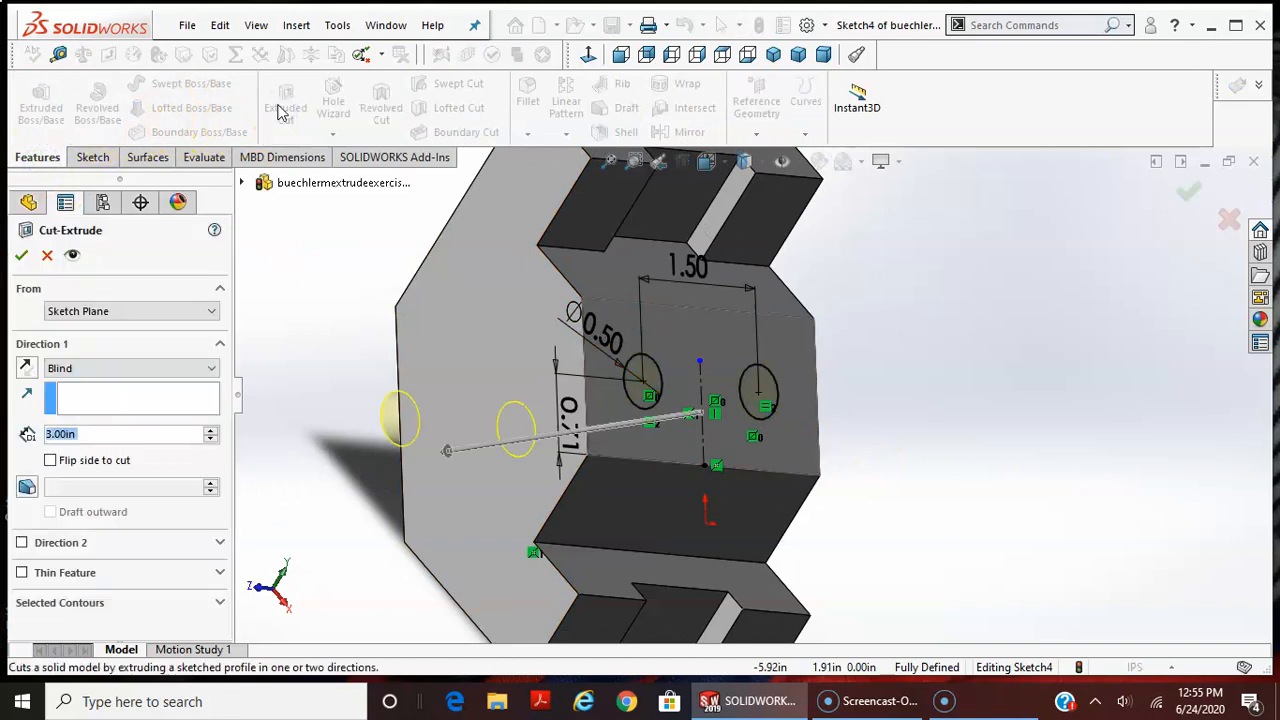
pyautogui.click(137, 432)
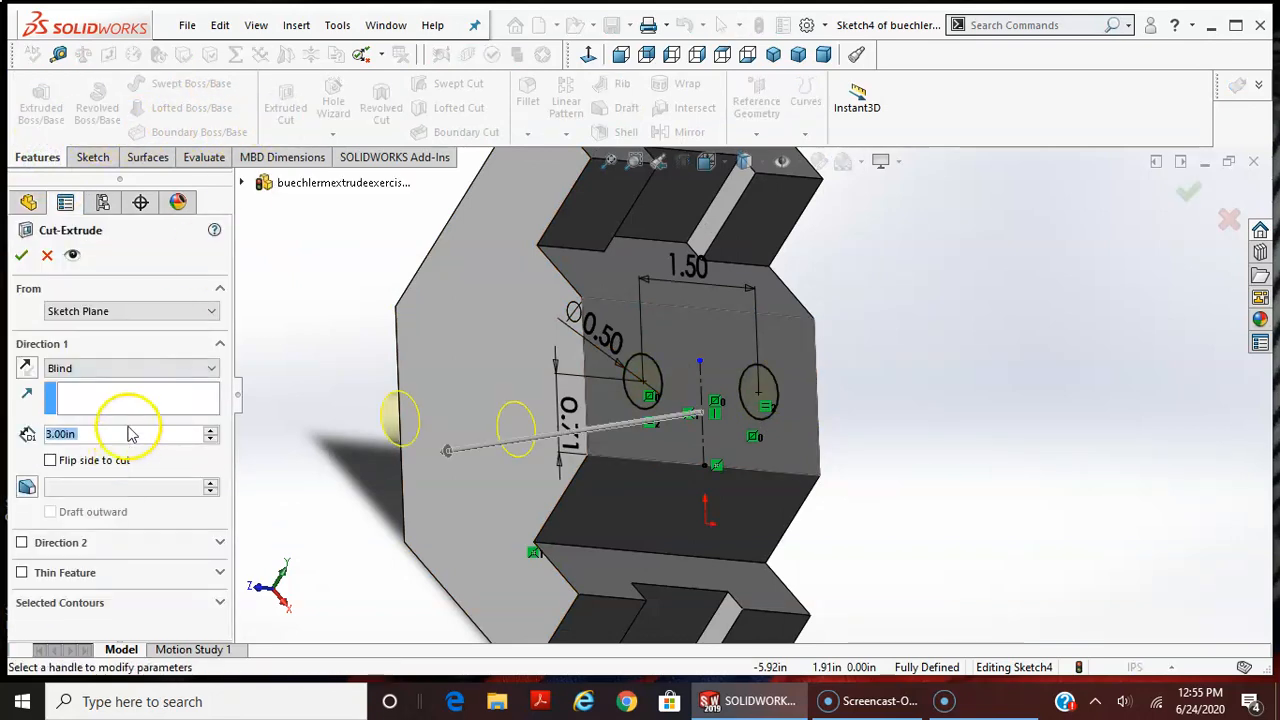
pyautogui.click(72, 370)
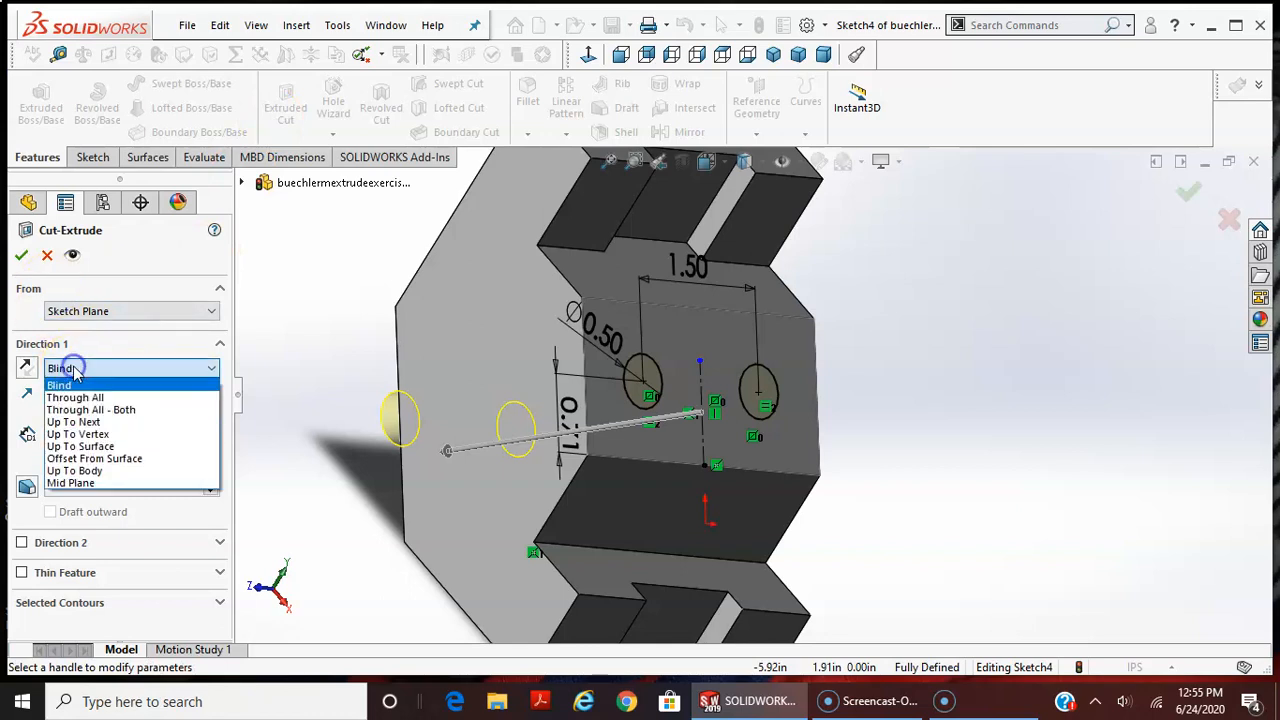
pyautogui.click(80, 397)
pyautogui.moveTo(295, 482); pyautogui.dragTo(389, 471, button='middle')
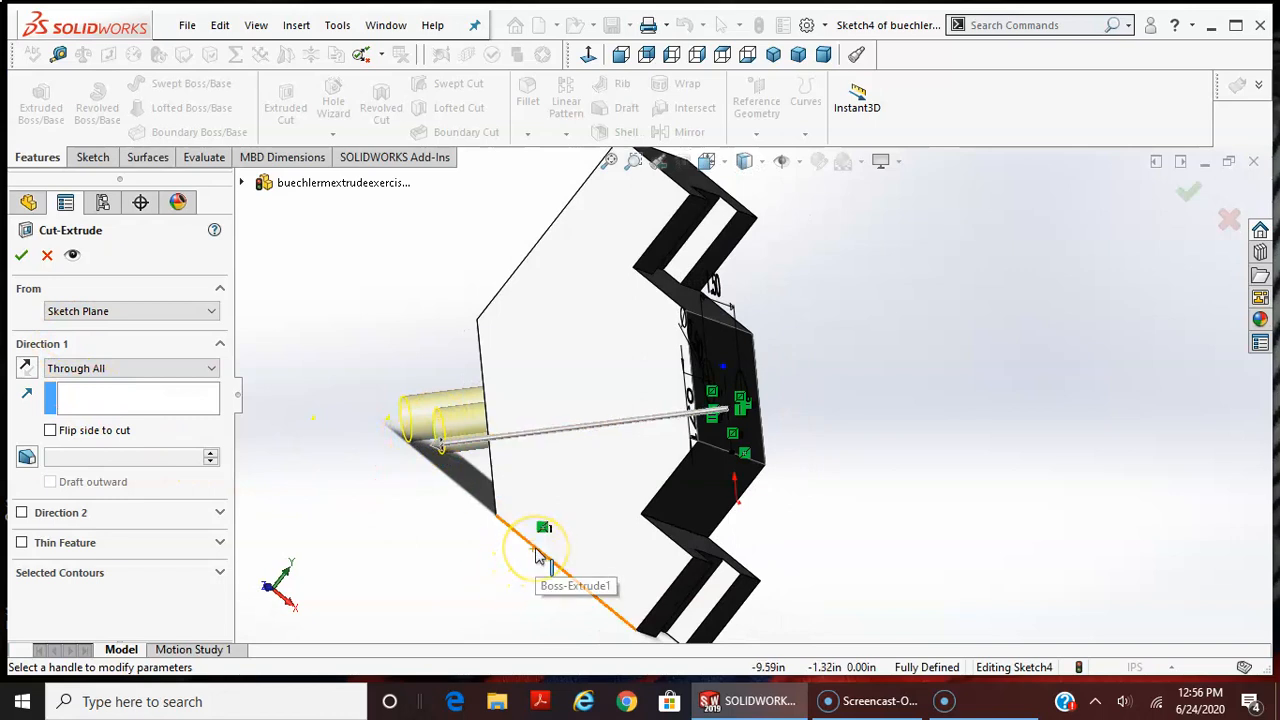
pyautogui.click(25, 256)
# Start a Chamfer and select the inner face of the hole farther from the block's large flat side face
pyautogui.moveTo(880, 406); pyautogui.dragTo(823, 560, button='middle')
pyautogui.scroll(2, 940, 482)
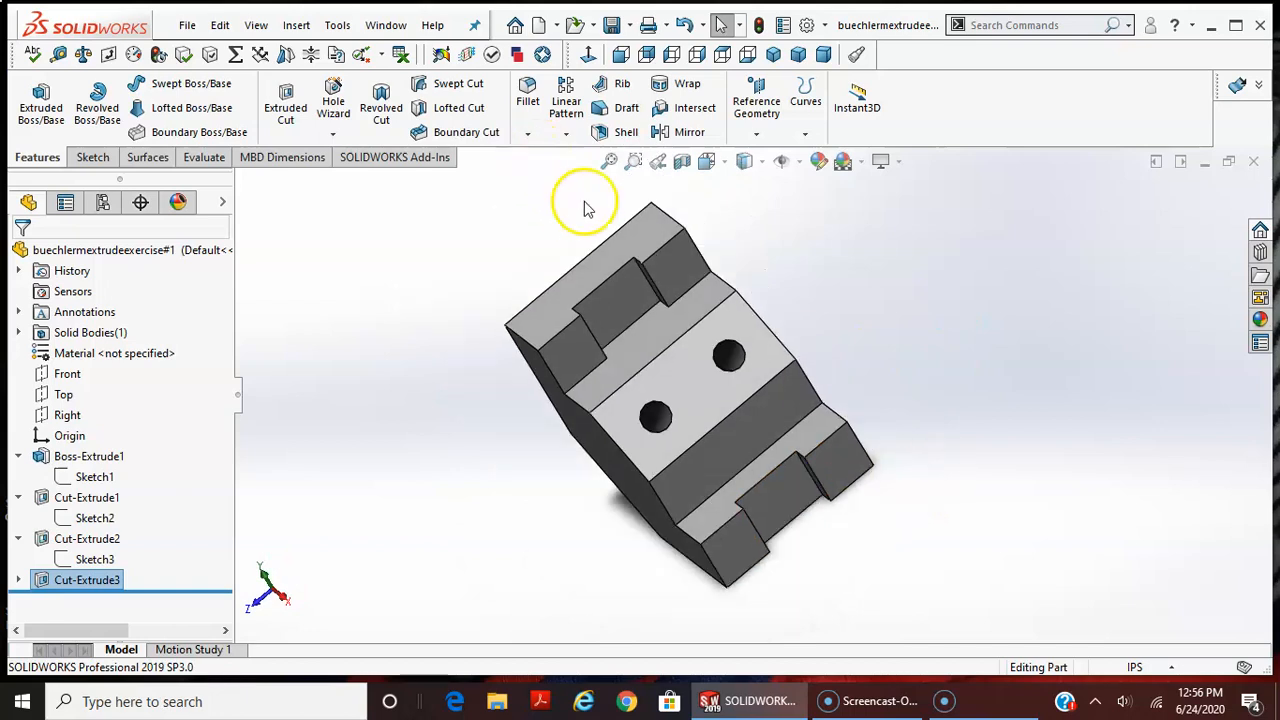
pyautogui.moveTo(880, 400); pyautogui.dragTo(891, 343, button='middle')
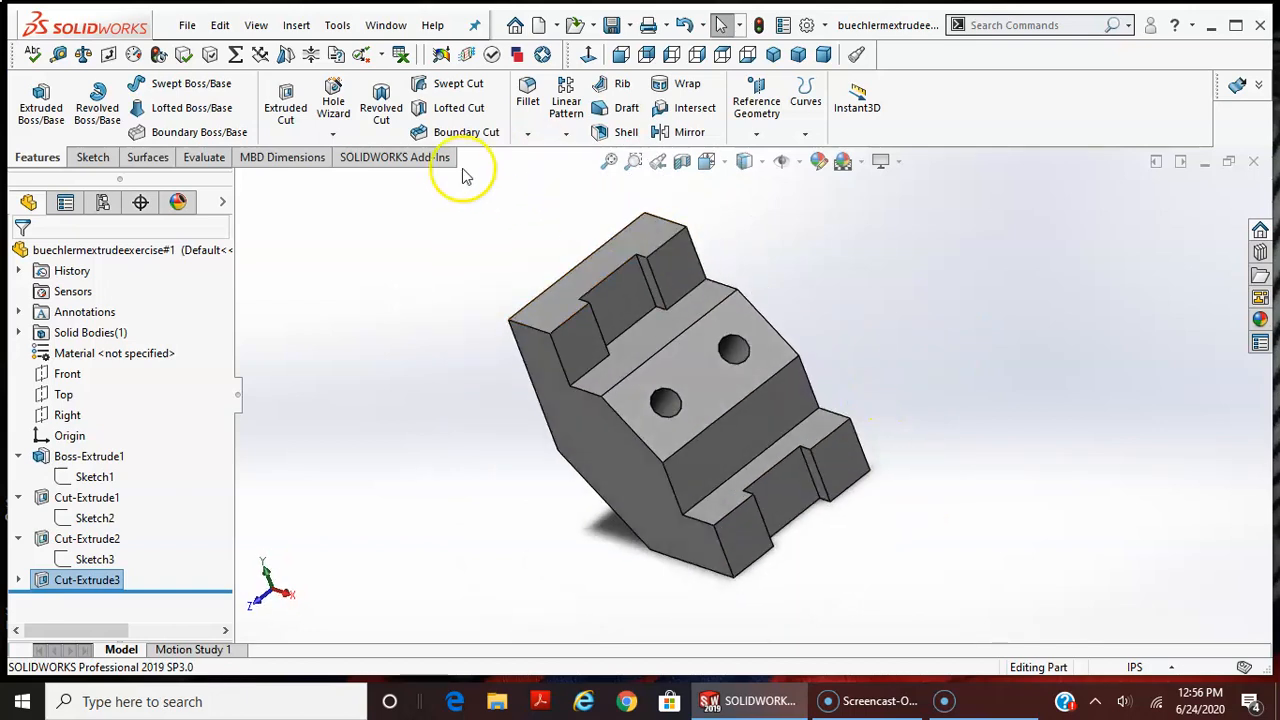
pyautogui.click(527, 133)
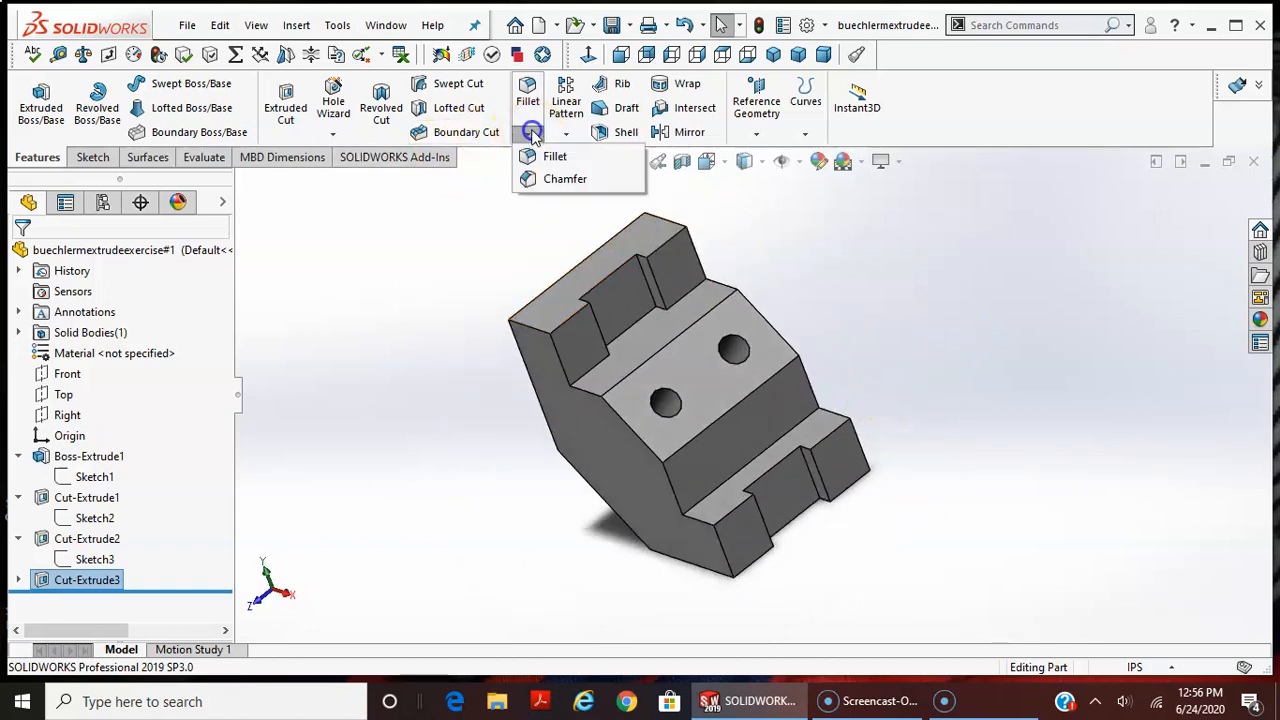
pyautogui.click(576, 188)
pyautogui.moveTo(749, 337); pyautogui.dragTo(987, 375, button='middle')
pyautogui.scroll(1, 960, 380)
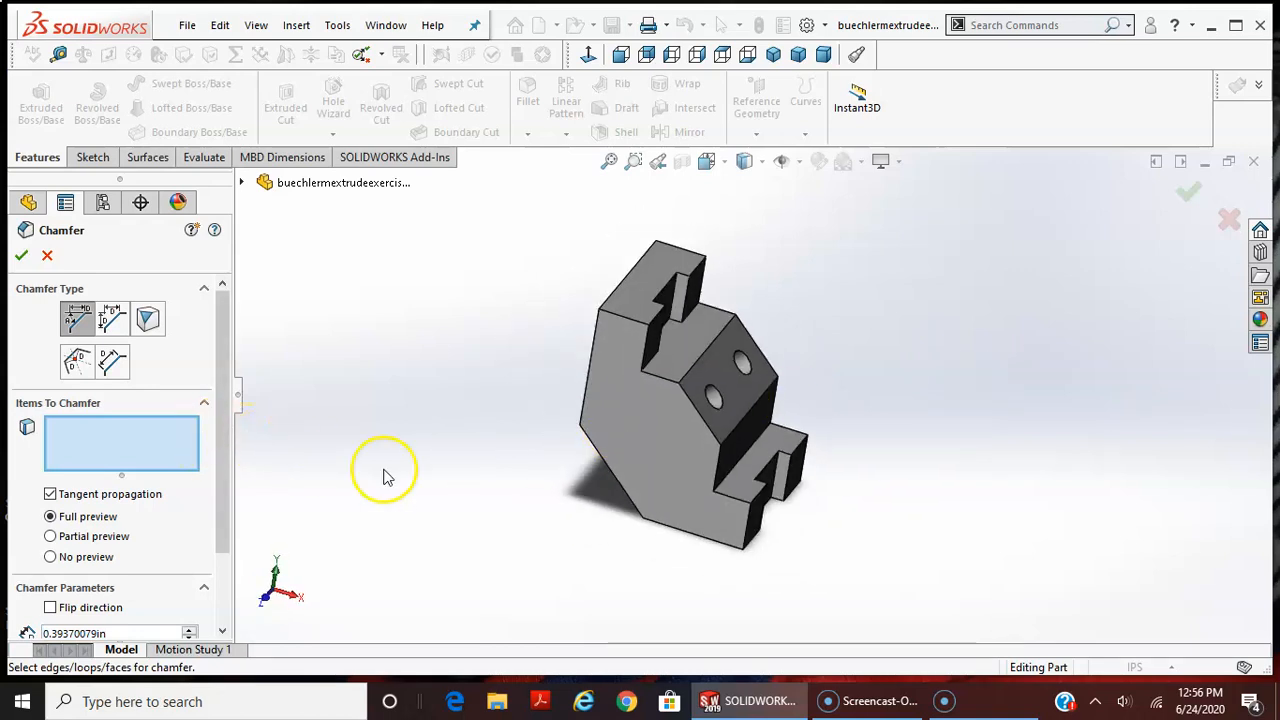
pyautogui.scroll(1, 903, 400)
pyautogui.scroll(-3, 451, 380)
pyautogui.scroll(-3, 600, 380)
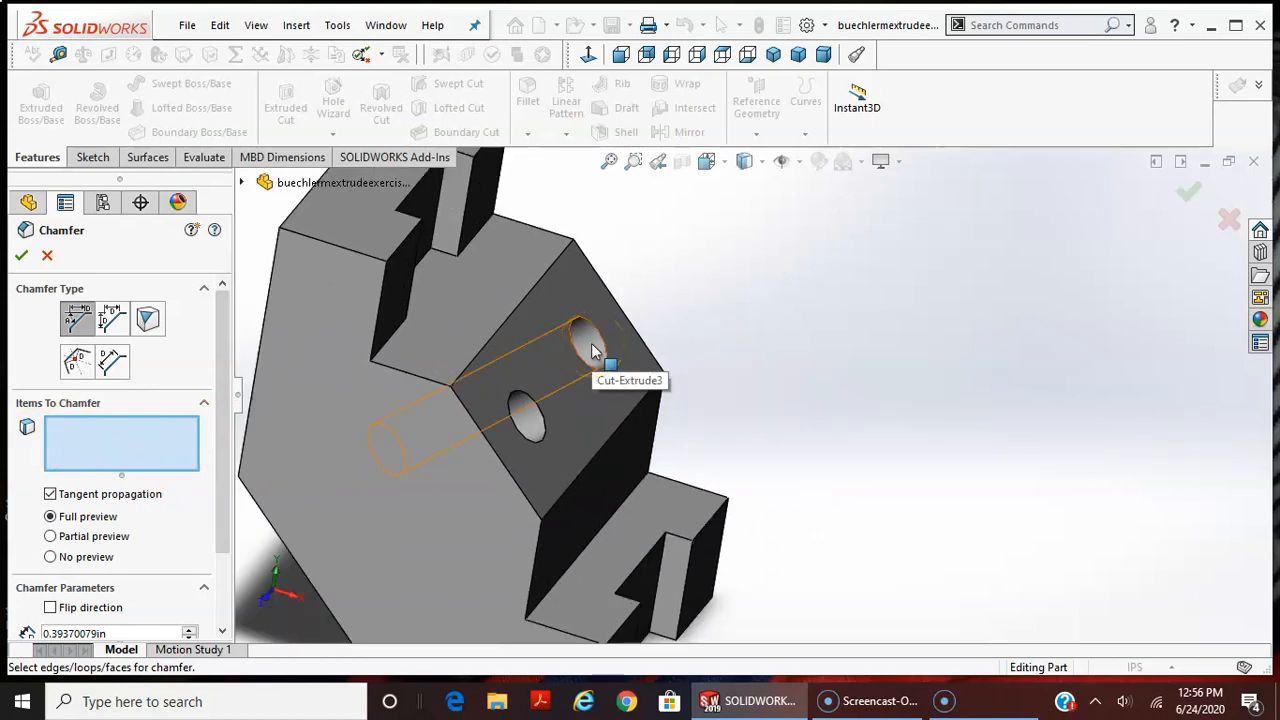
pyautogui.click(591, 343)
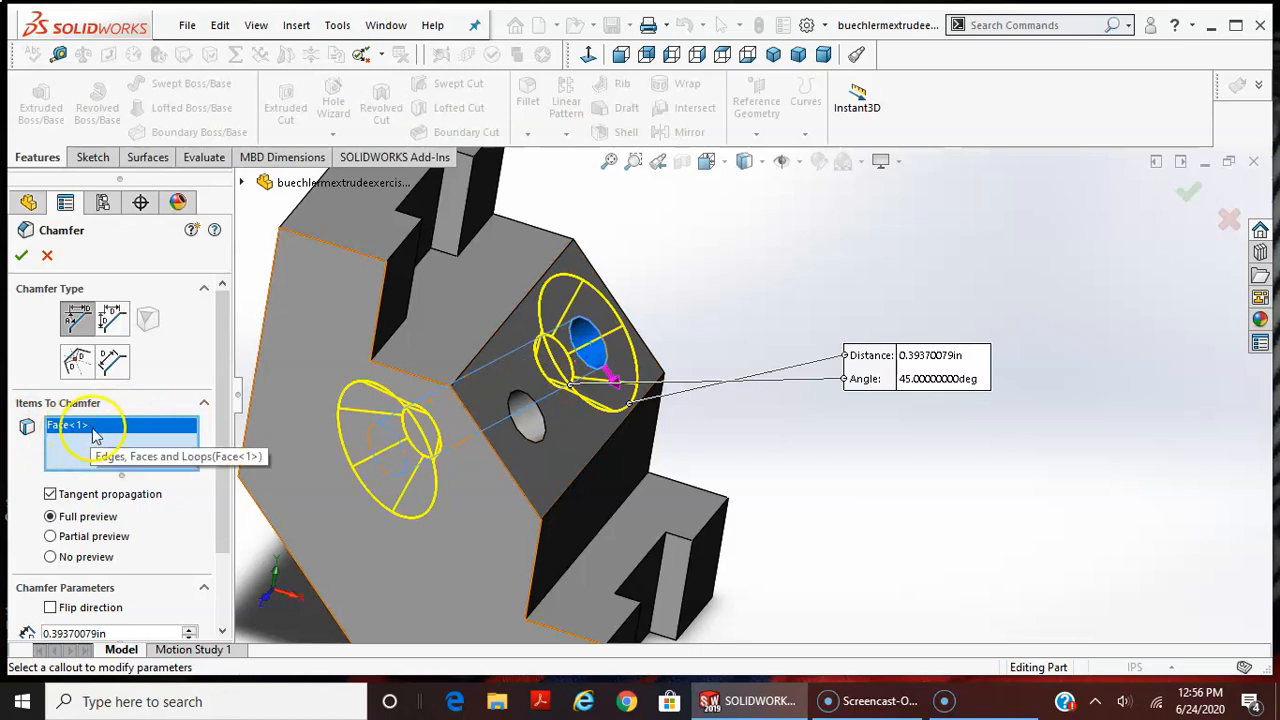
# Set the chamfer distance to 0.06 in
pyautogui.moveTo(224, 392); pyautogui.dragTo(240, 519)
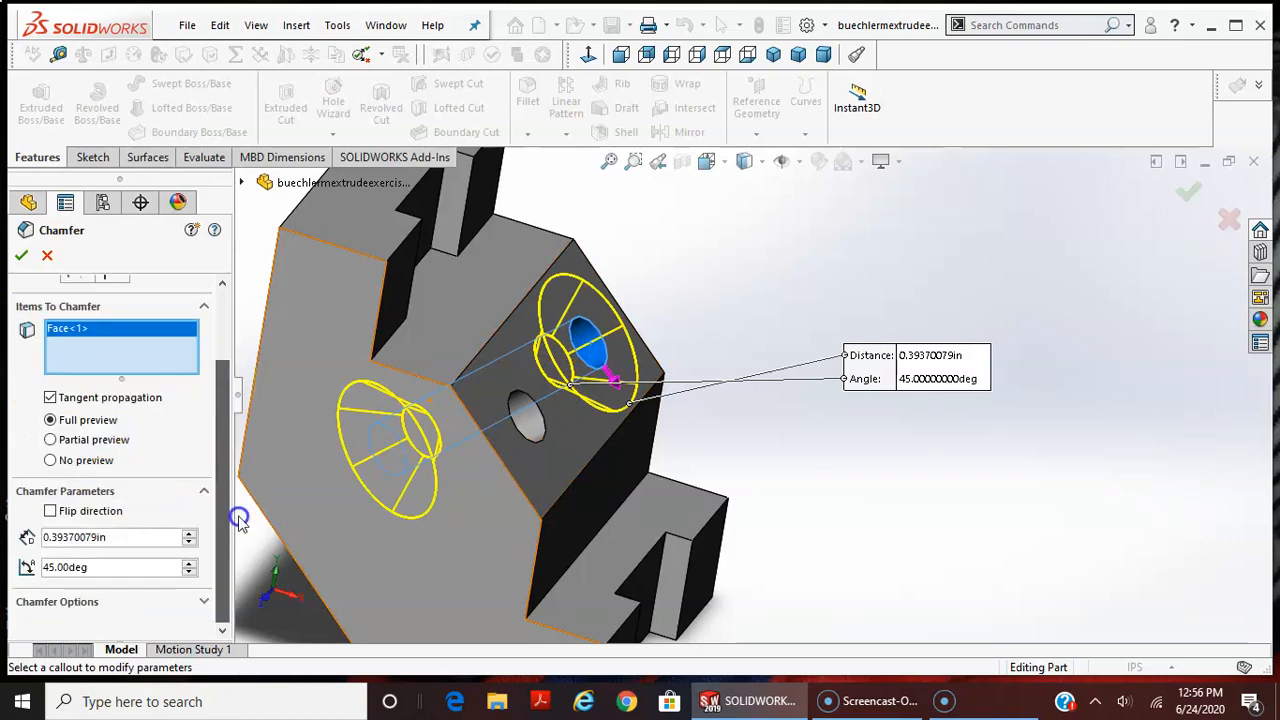
pyautogui.moveTo(119, 538); pyautogui.dragTo(25, 537)
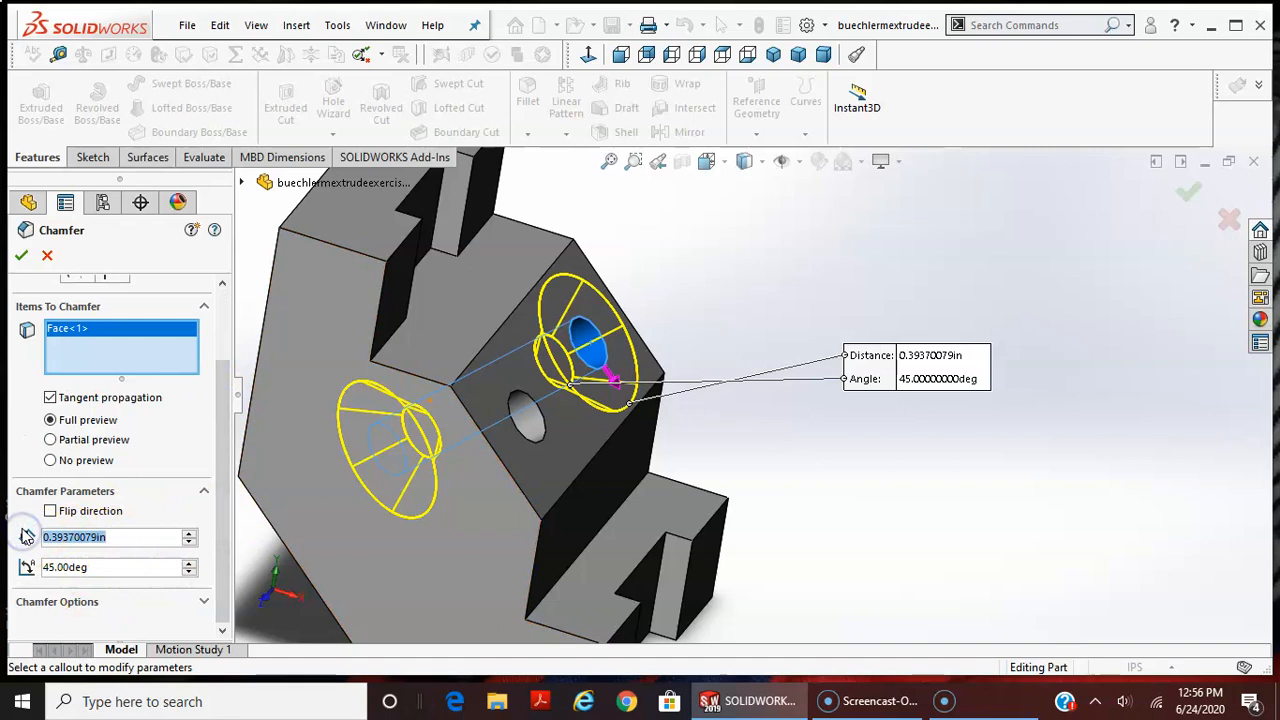
pyautogui.write('0.06')
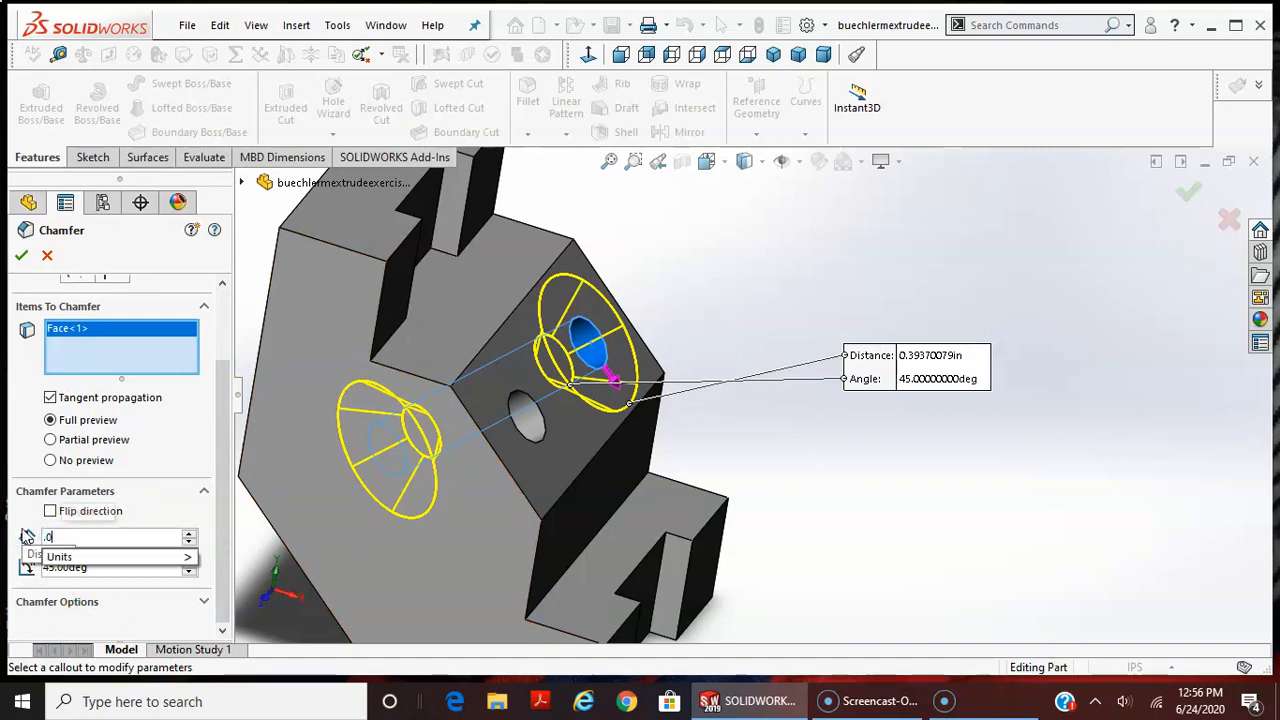
pyautogui.press('Return')
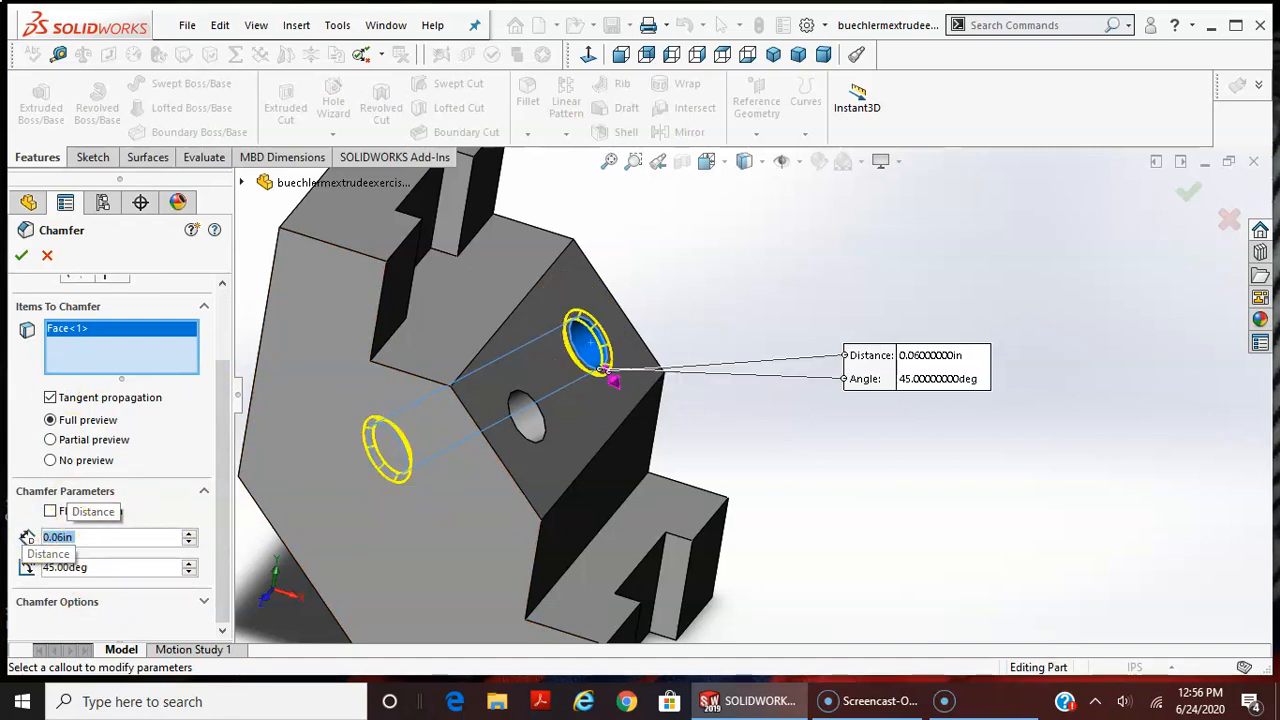
# Add the circular edges at both ends of the nearer, unchamfered hole to the chamfer selection
pyautogui.click(530, 420)
pyautogui.moveTo(815, 505); pyautogui.dragTo(860, 455, button='middle')
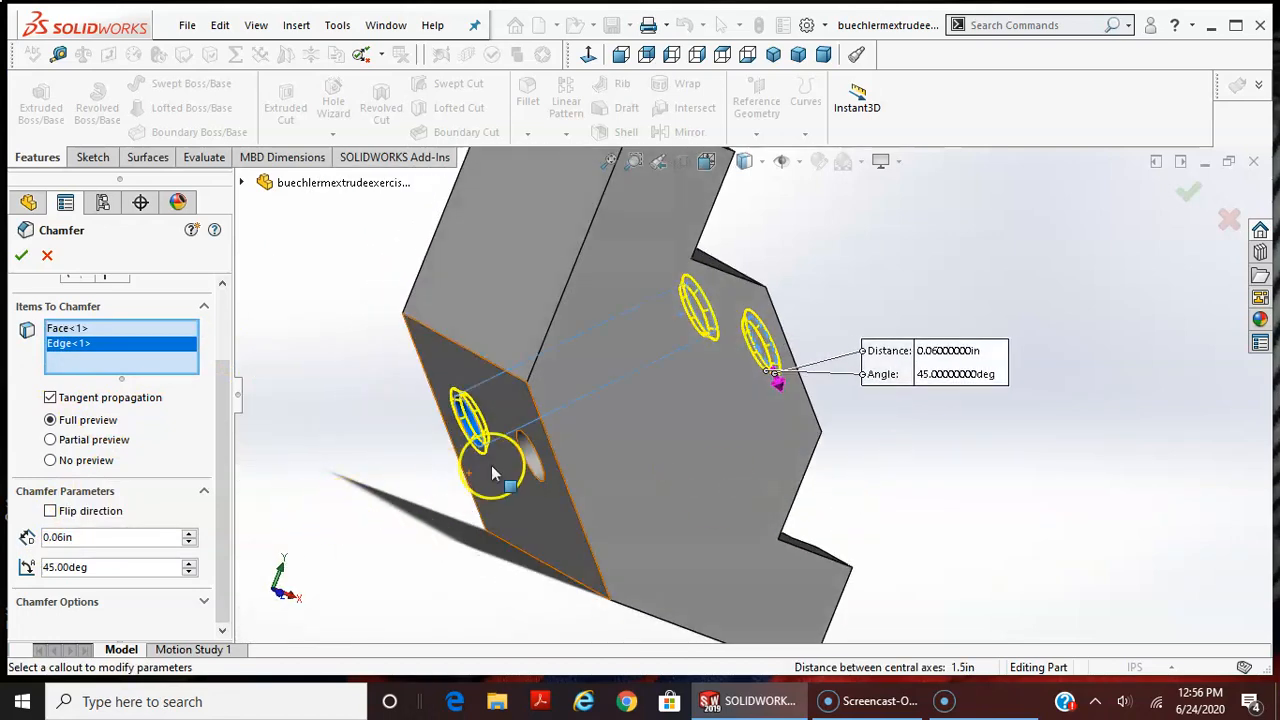
pyautogui.click(522, 460)
pyautogui.moveTo(1050, 445); pyautogui.dragTo(980, 472, button='middle')
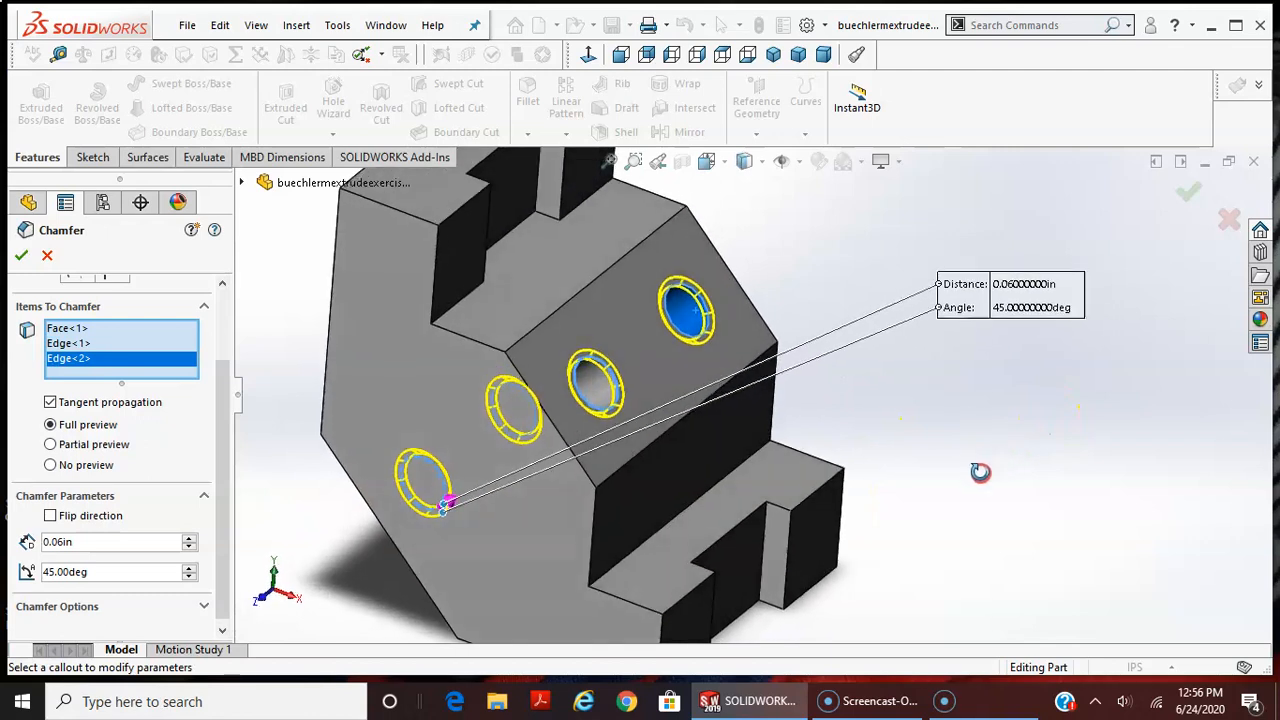
# Check the selected hole face and first edge among the items to chamfer, and apply the chamfer to both holes
pyautogui.click(67, 330)
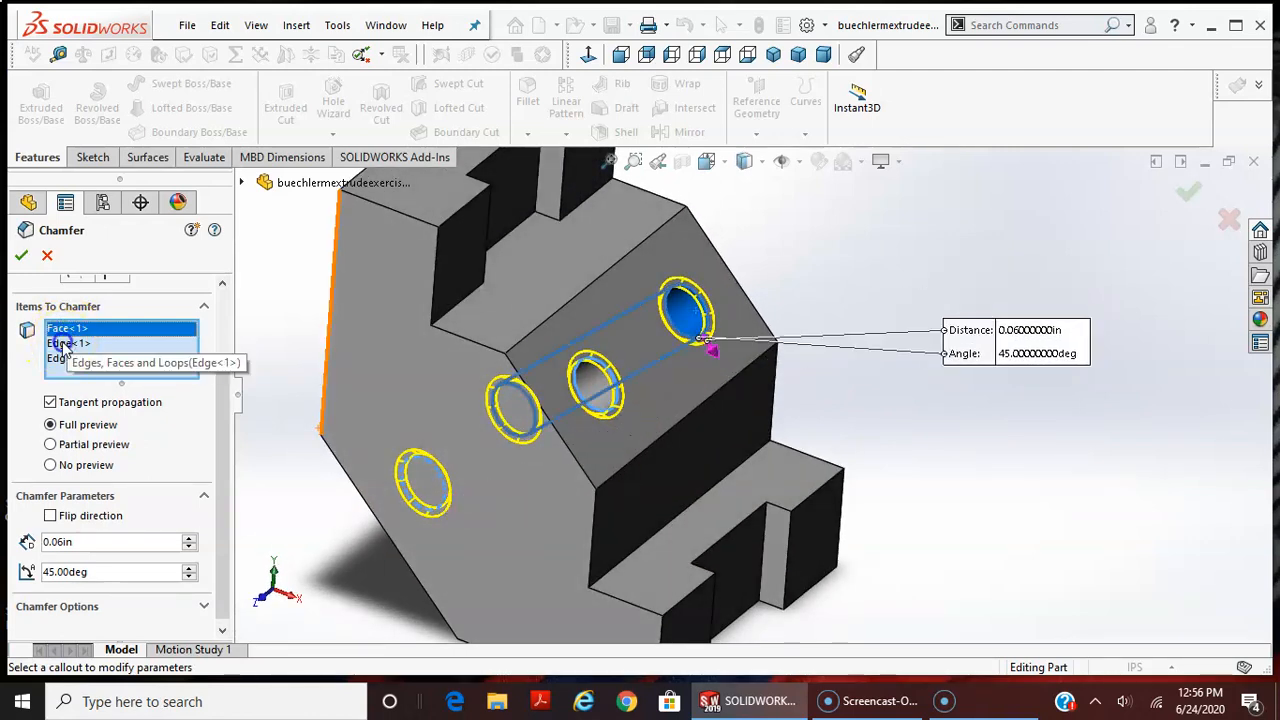
pyautogui.click(67, 343)
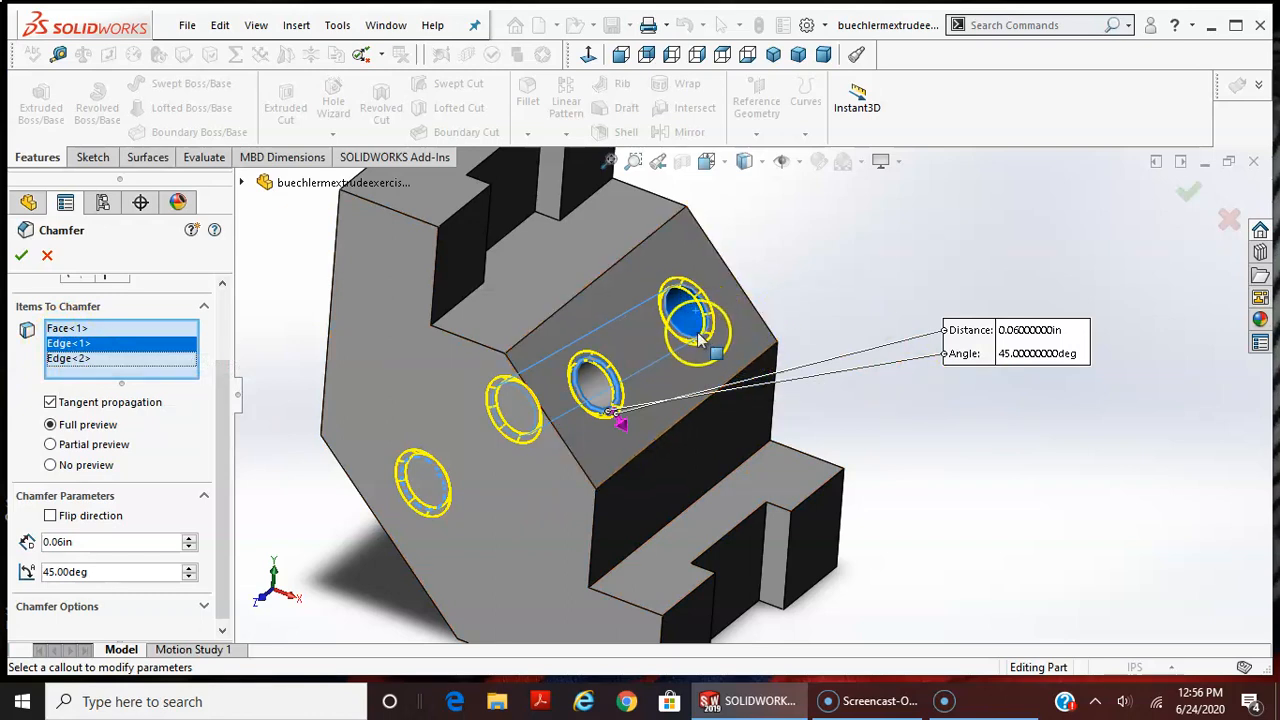
pyautogui.moveTo(883, 428); pyautogui.dragTo(898, 388, button='middle')
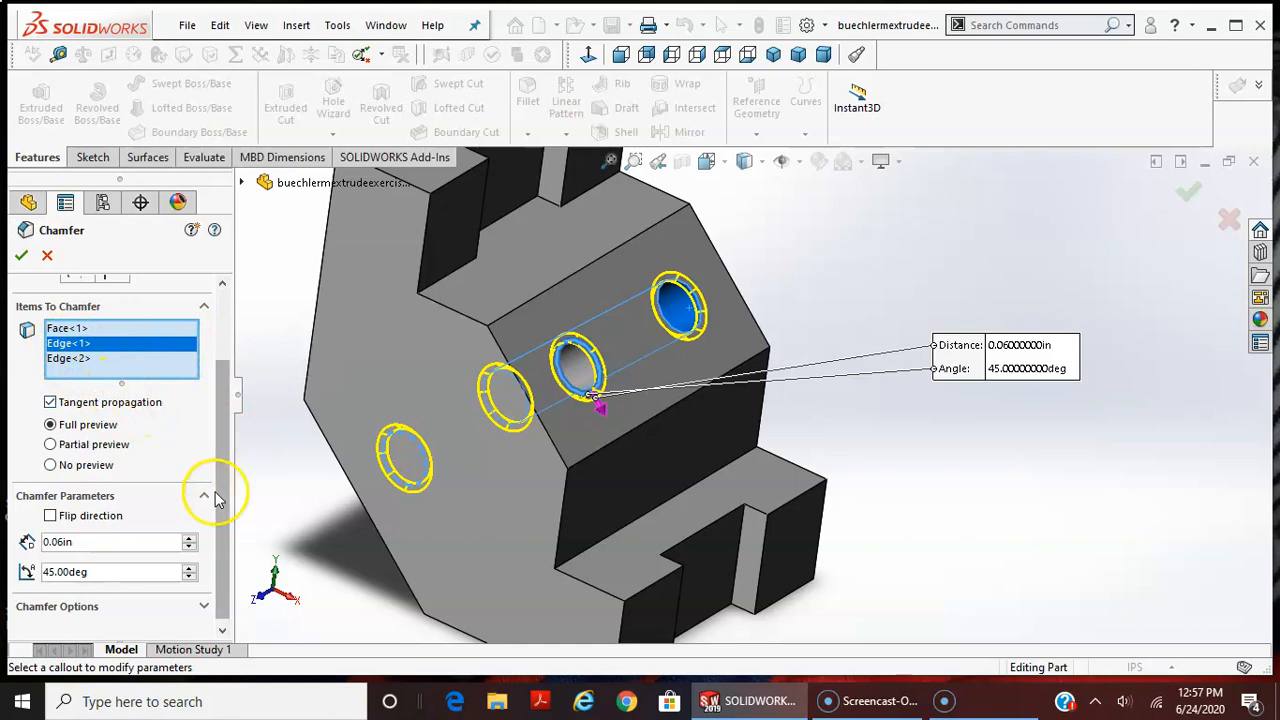
pyautogui.moveTo(228, 432); pyautogui.dragTo(228, 475)
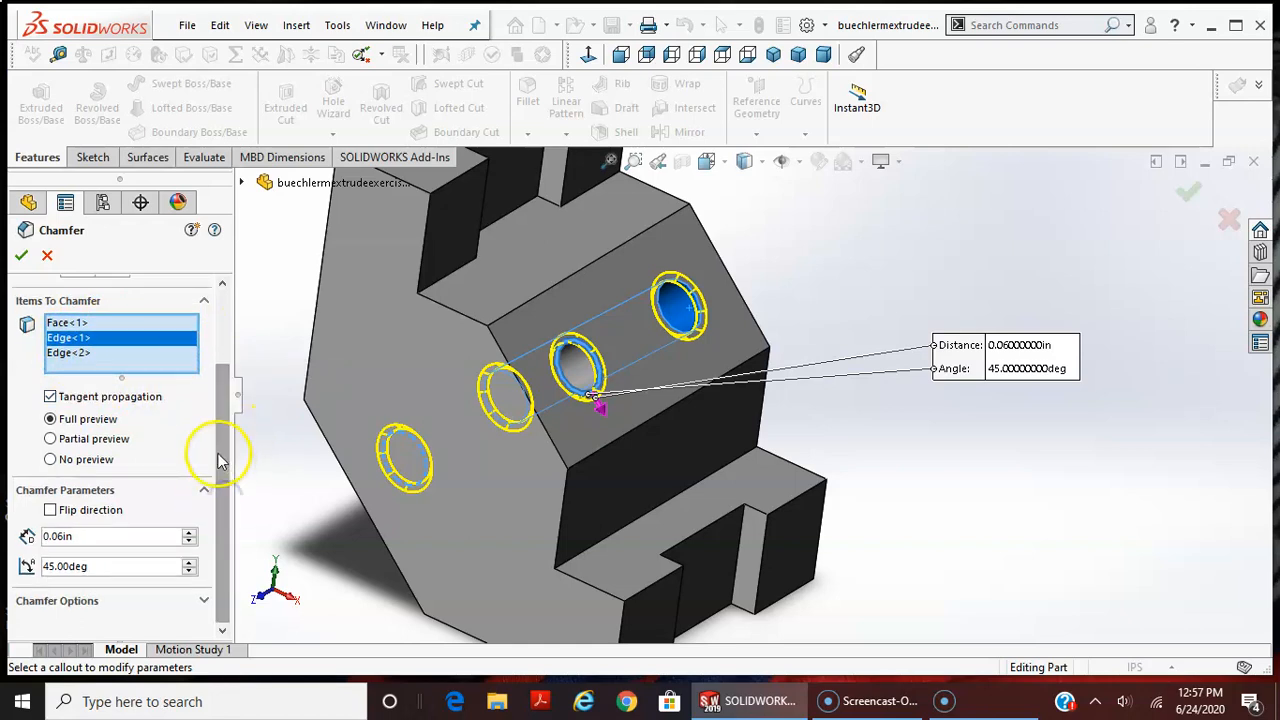
pyautogui.moveTo(891, 440)
pyautogui.mouseDown(button='middle')
pyautogui.moveTo(951, 333)
pyautogui.moveTo(903, 436)
pyautogui.mouseUp(button='middle')
pyautogui.click(20, 256)
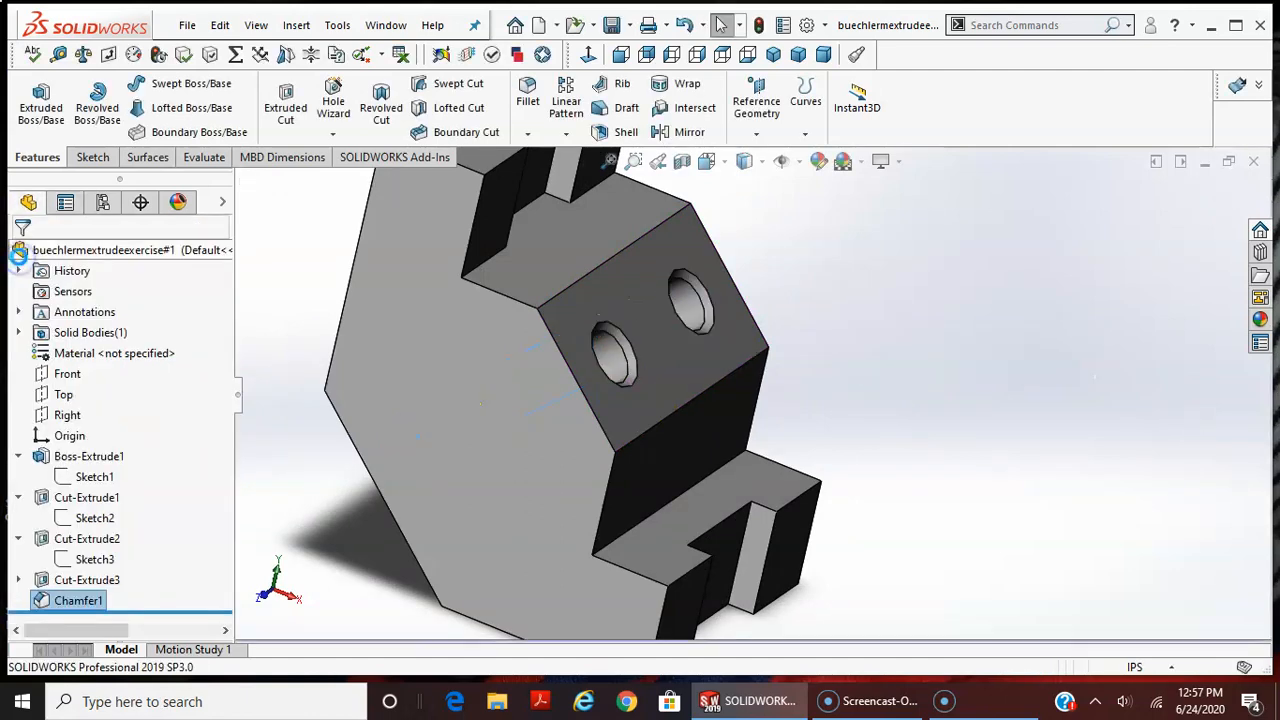
# Show the finished block in the isometric view and save the part
pyautogui.click(706, 161)
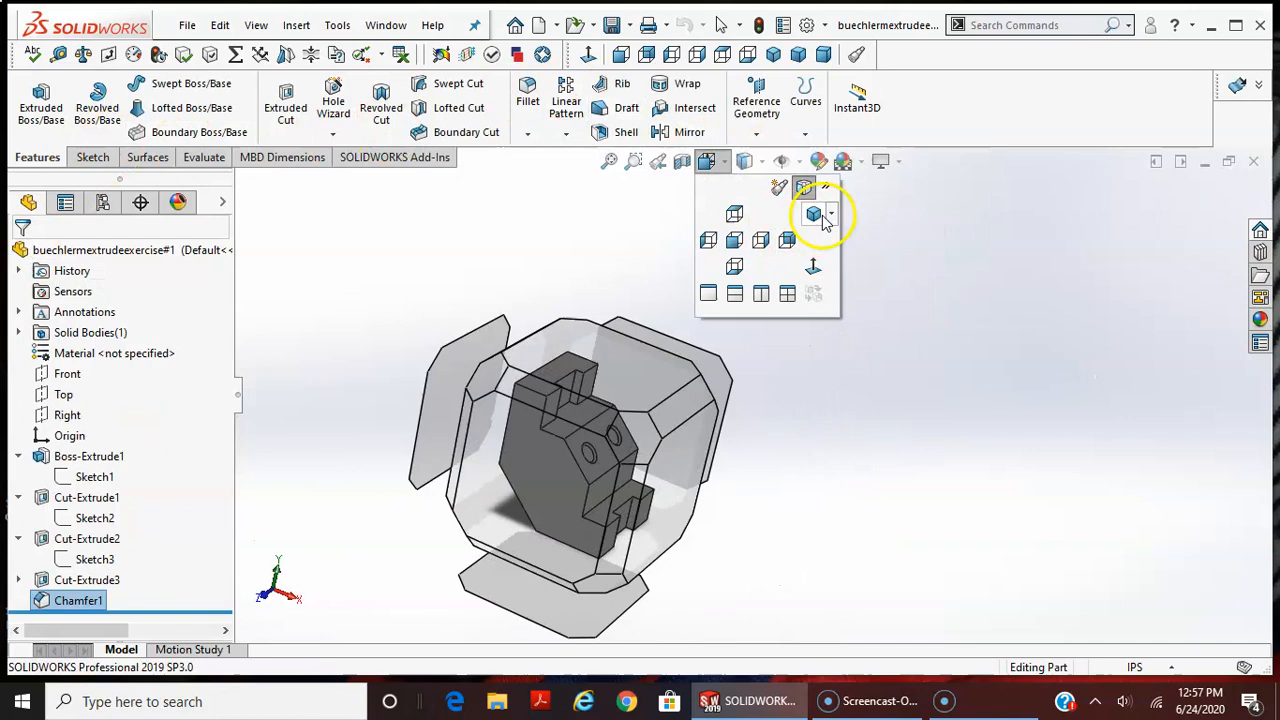
pyautogui.moveTo(822, 212)
pyautogui.click(840, 234)
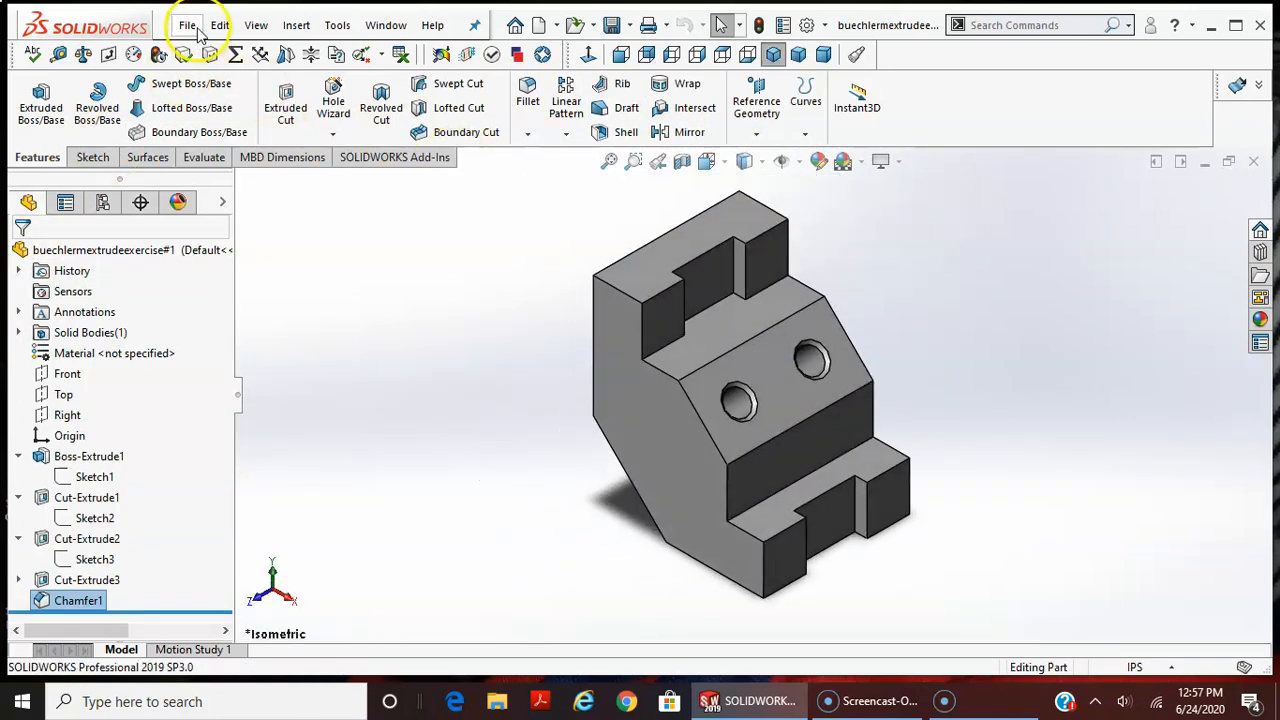
pyautogui.click(188, 24)
pyautogui.click(218, 230)
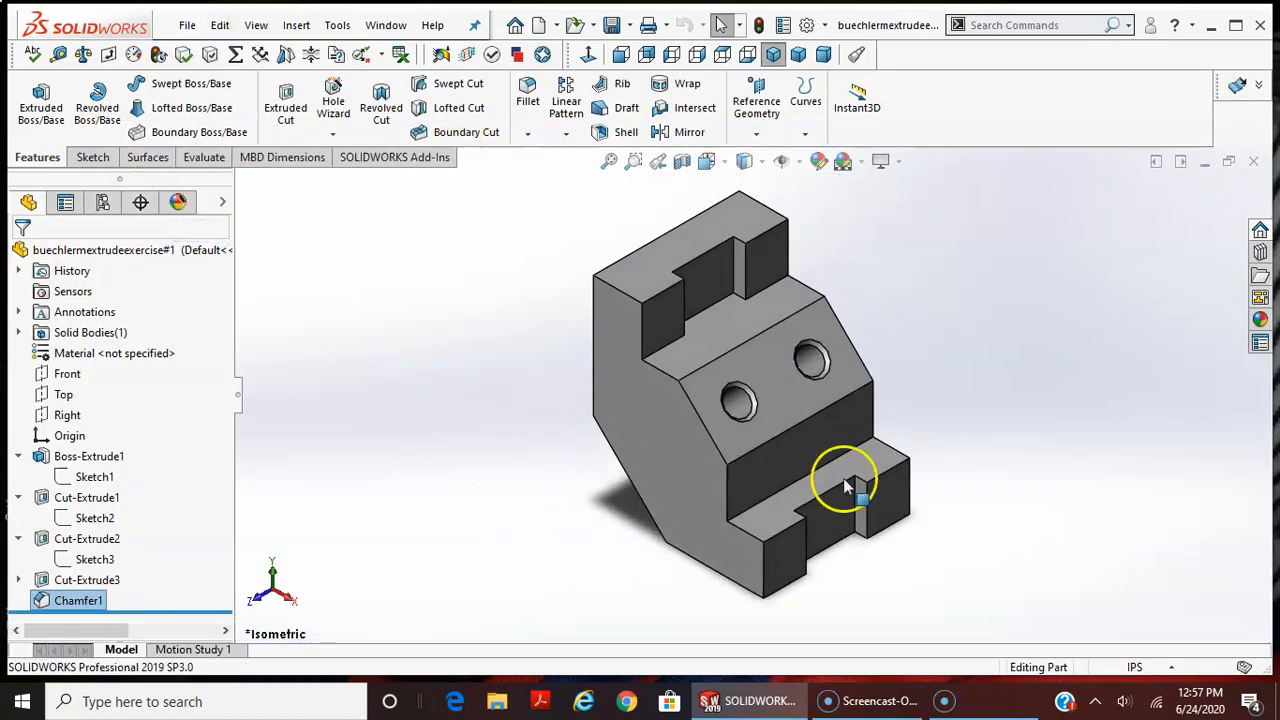